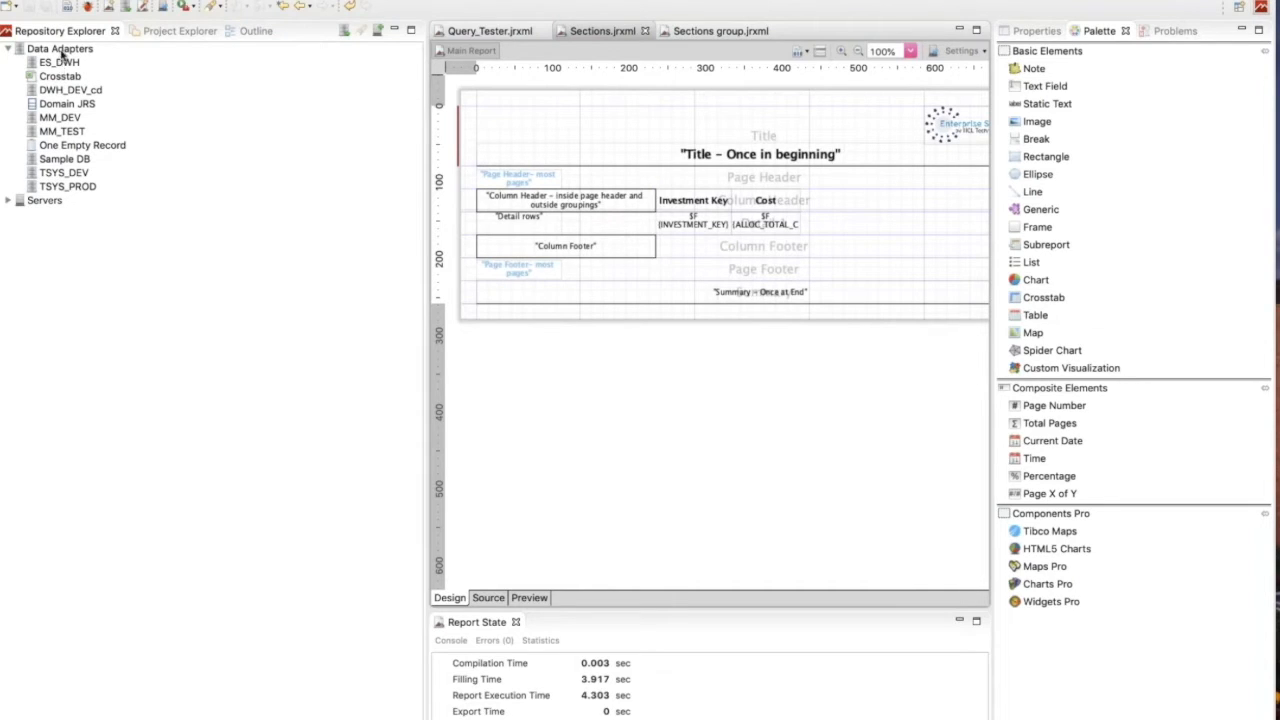
Switch to Safari to view the Jaspersoft Studio Professional CA JDBC Adapter documentation, and return to Jaspersoft Studio.
{"action": "mouse_move", "coordinate": [420, 705]}
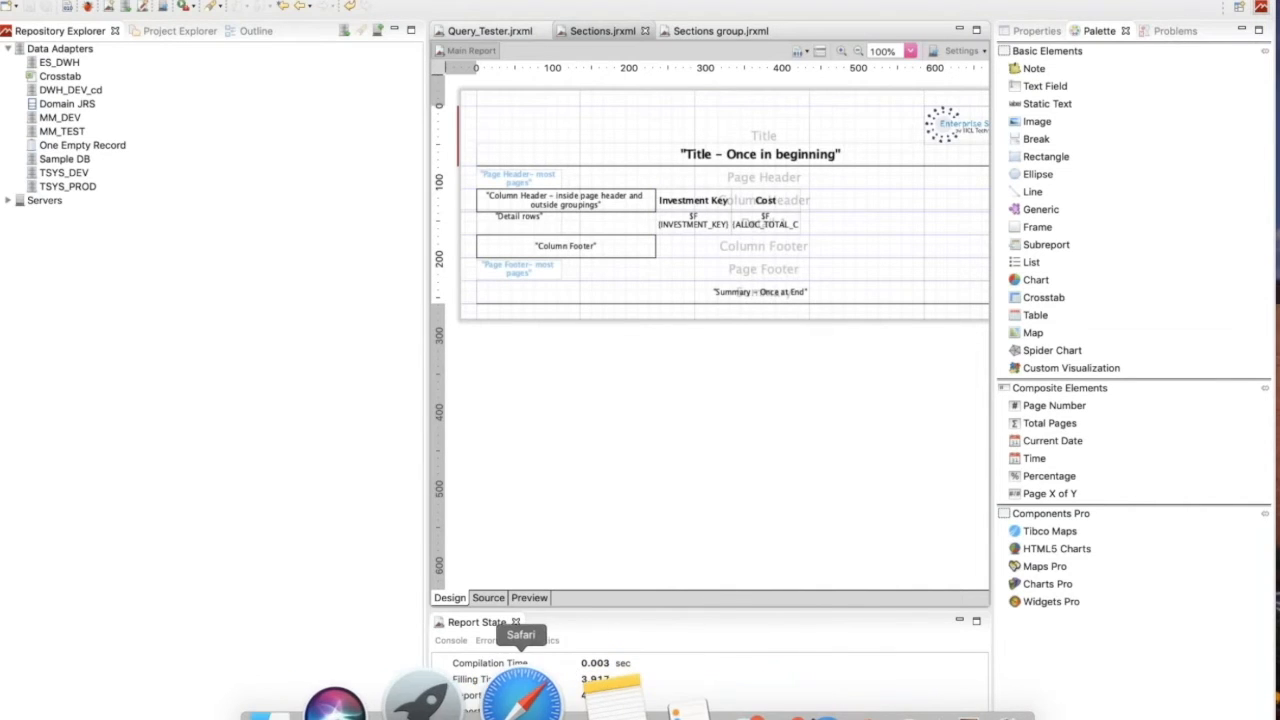
{"action": "left_click", "coordinate": [508, 705]}
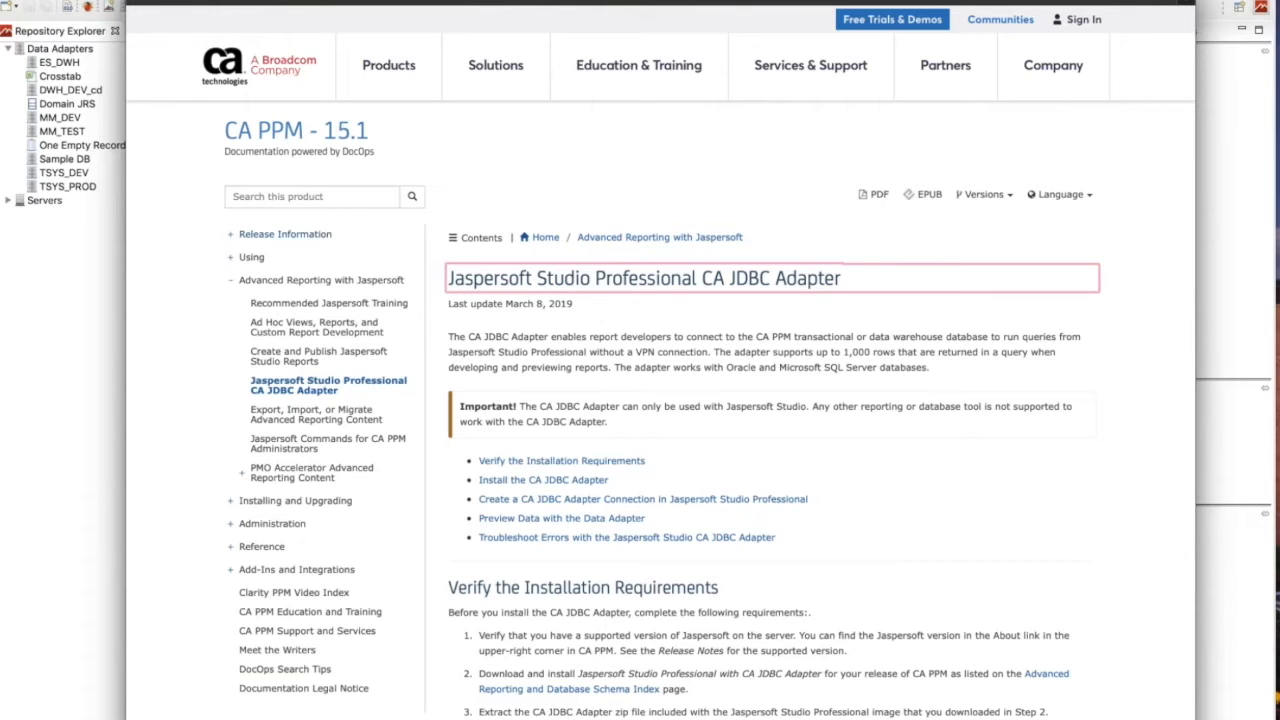
{"action": "left_click", "coordinate": [50, 4]}
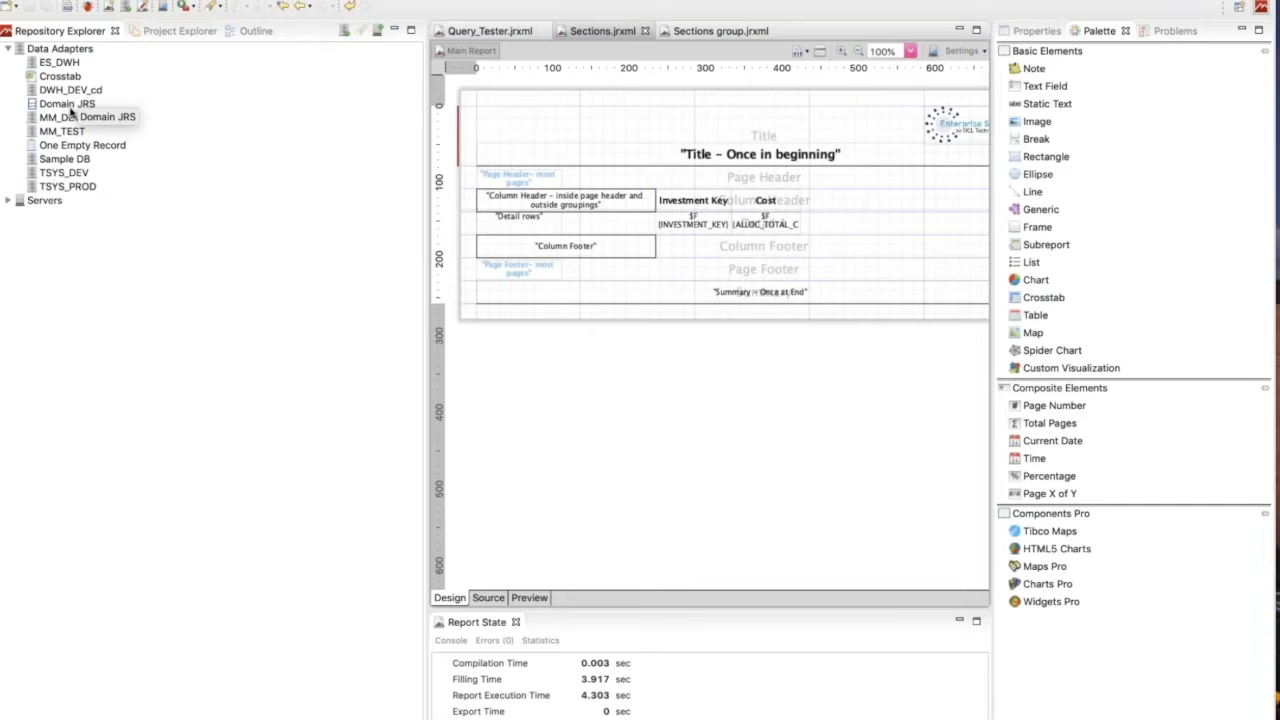
Expand the Servers node in the repository to view the configured servers, and collapse it again.
{"action": "left_click", "coordinate": [8, 201]}
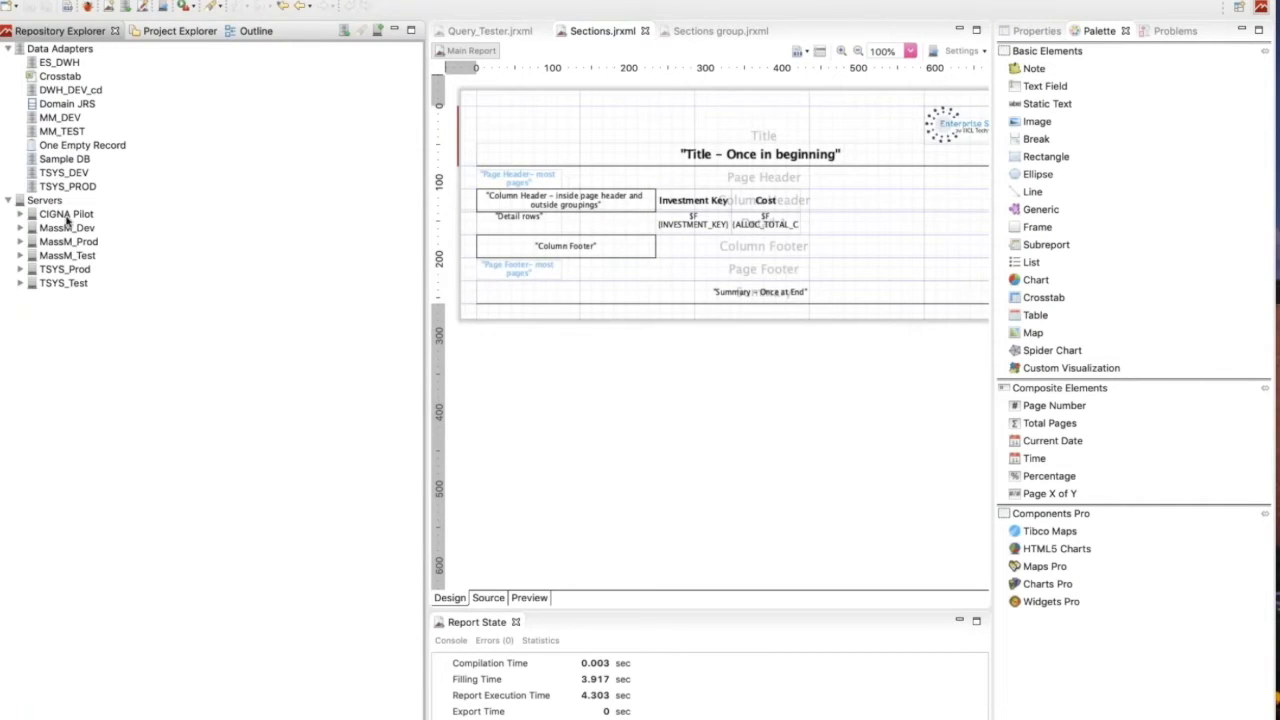
{"action": "mouse_move", "coordinate": [67, 242]}
{"action": "left_click", "coordinate": [9, 201]}
Show the MyReports project files and narrow the explorer pane so the report canvas gets more room.
{"action": "left_click", "coordinate": [177, 31]}
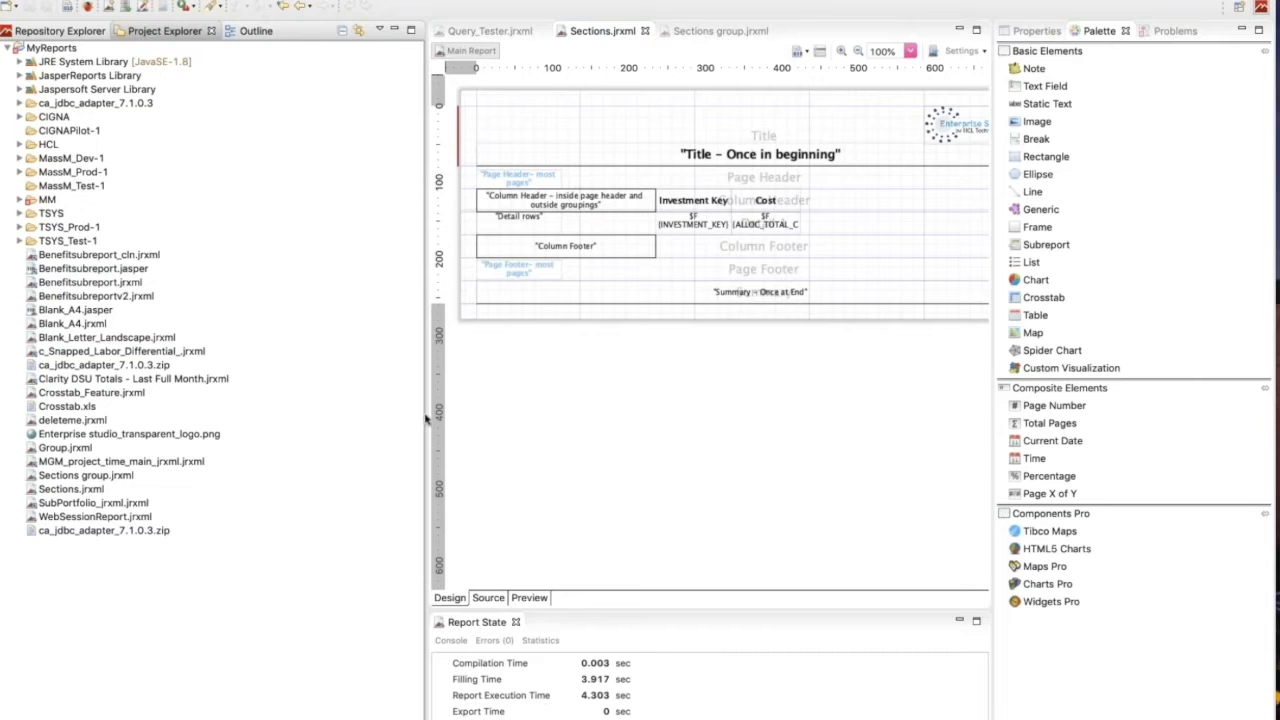
{"action": "left_click", "coordinate": [457, 404]}
{"action": "left_click_drag", "start_coordinate": [430, 400], "coordinate": [269, 393]}
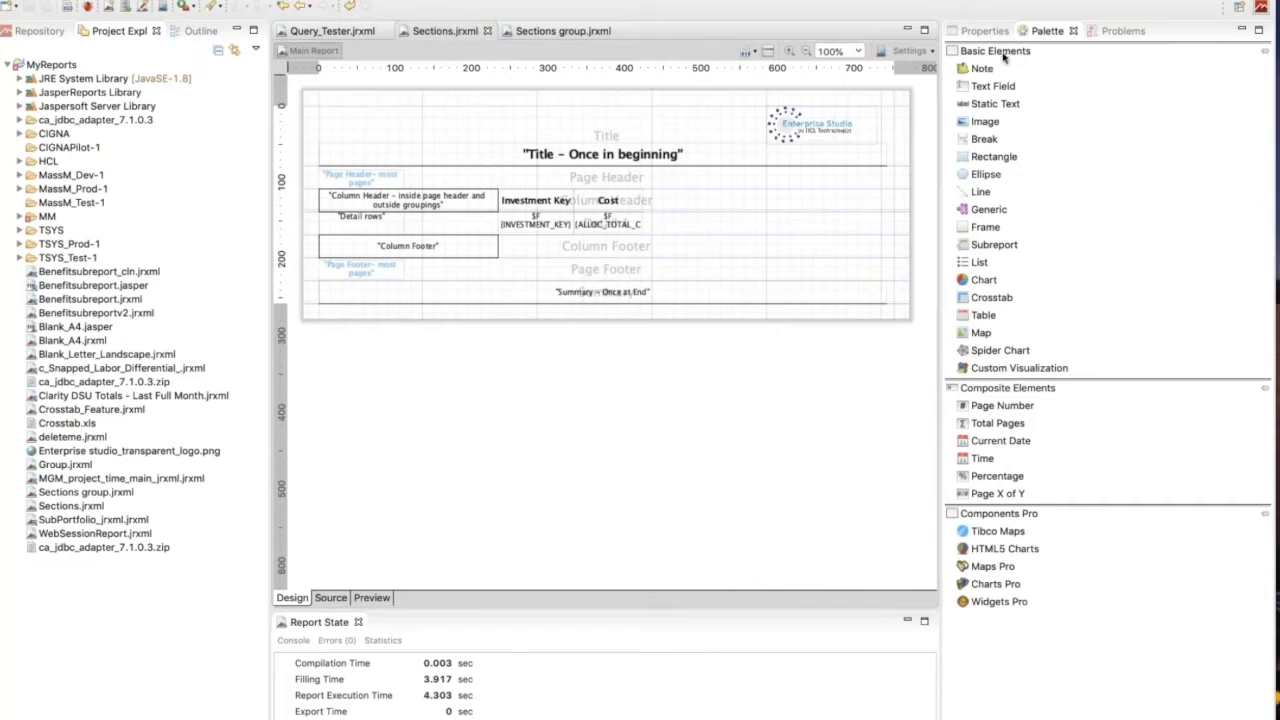
Show the Problems view and browse the full list of views that can be opened, closing the list without adding any.
{"action": "left_click", "coordinate": [1125, 32]}
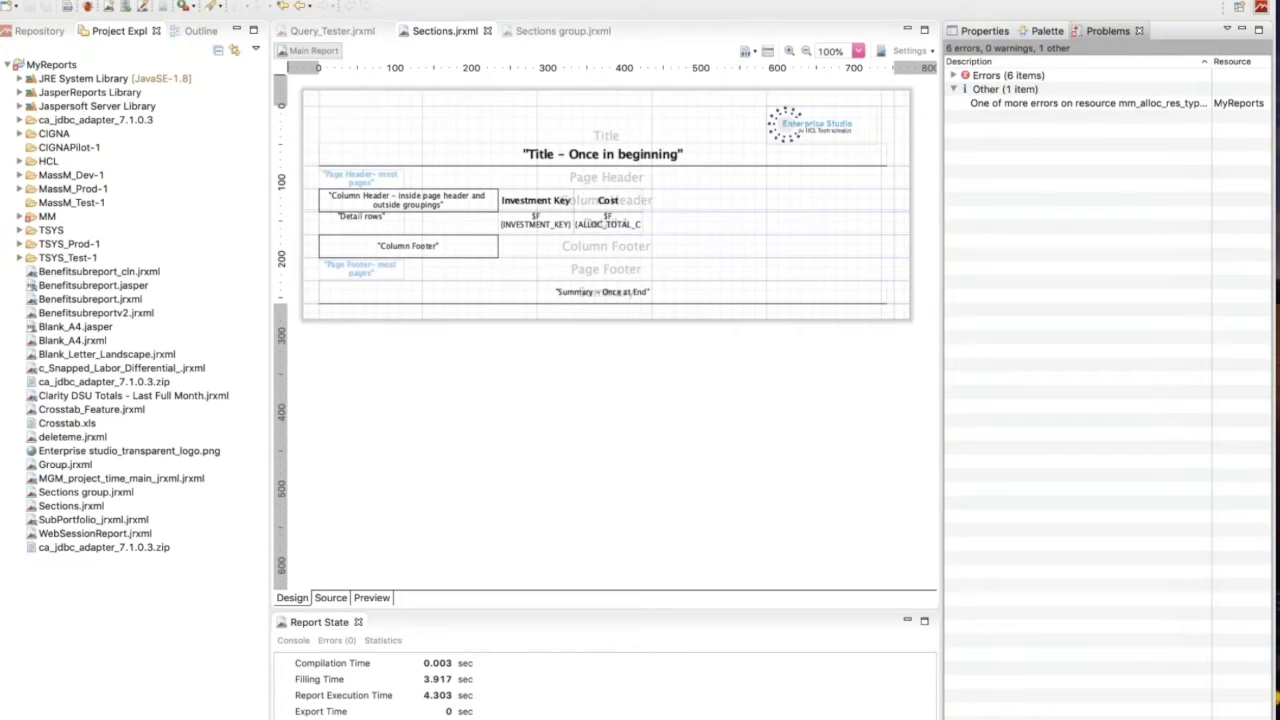
{"action": "left_click", "coordinate": [440, 0]}
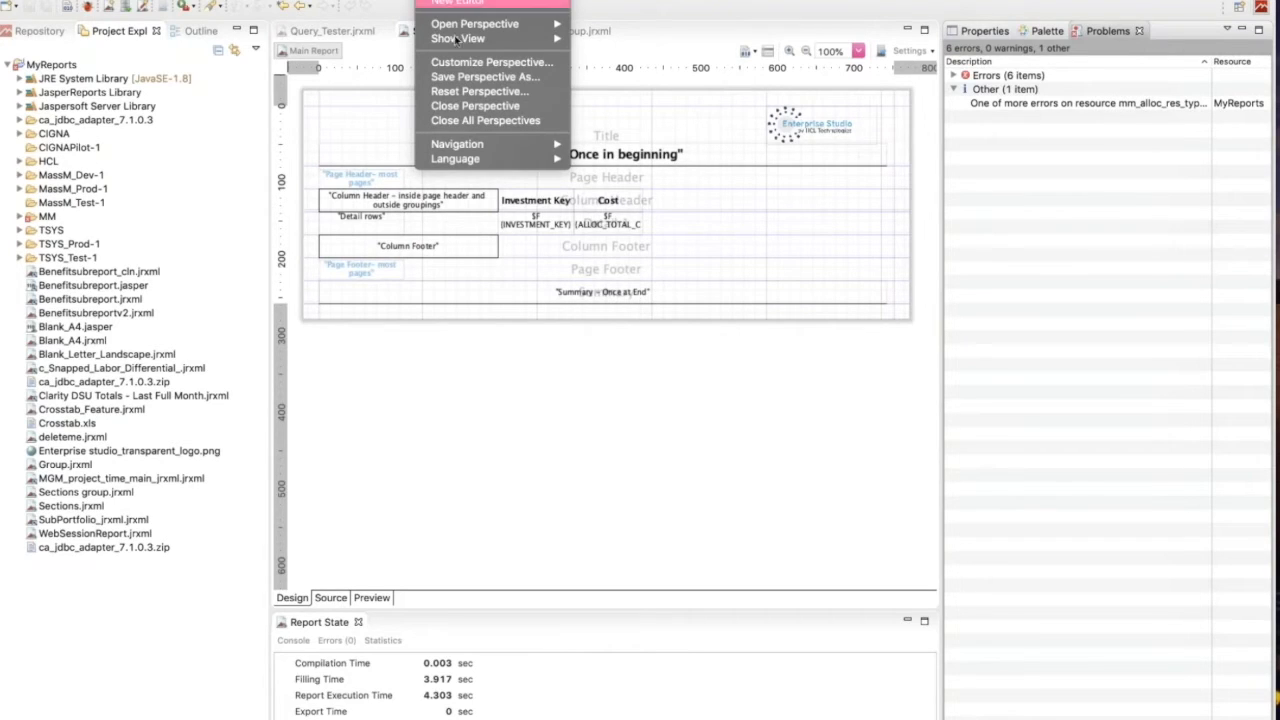
{"action": "mouse_move", "coordinate": [469, 40]}
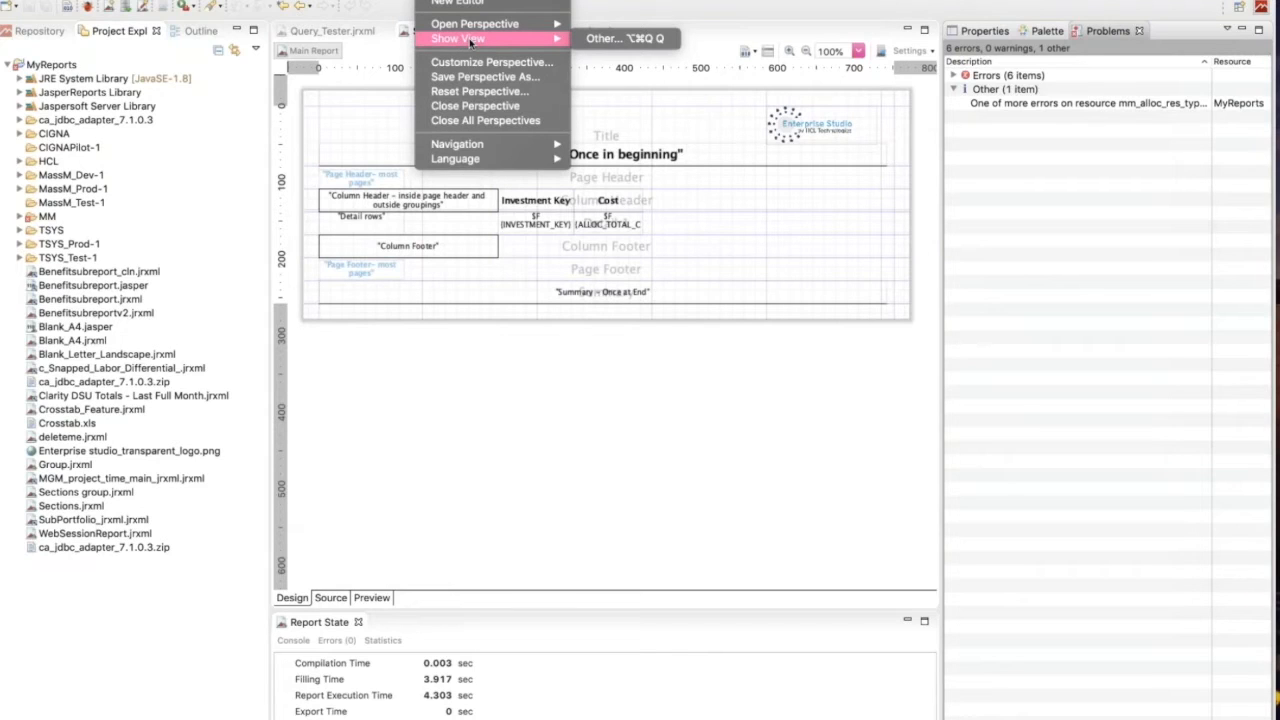
{"action": "left_click", "coordinate": [600, 42]}
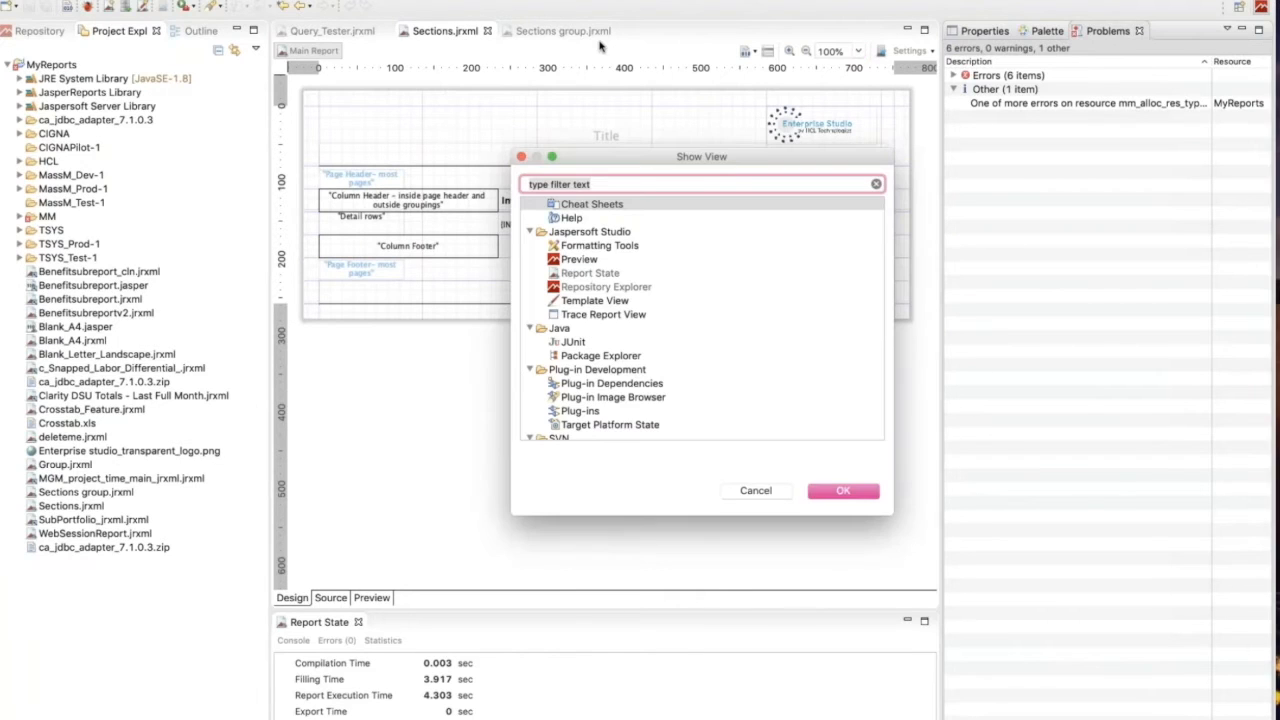
{"action": "scroll", "coordinate": [603, 275], "scroll_direction": "up", "scroll_amount": 10}
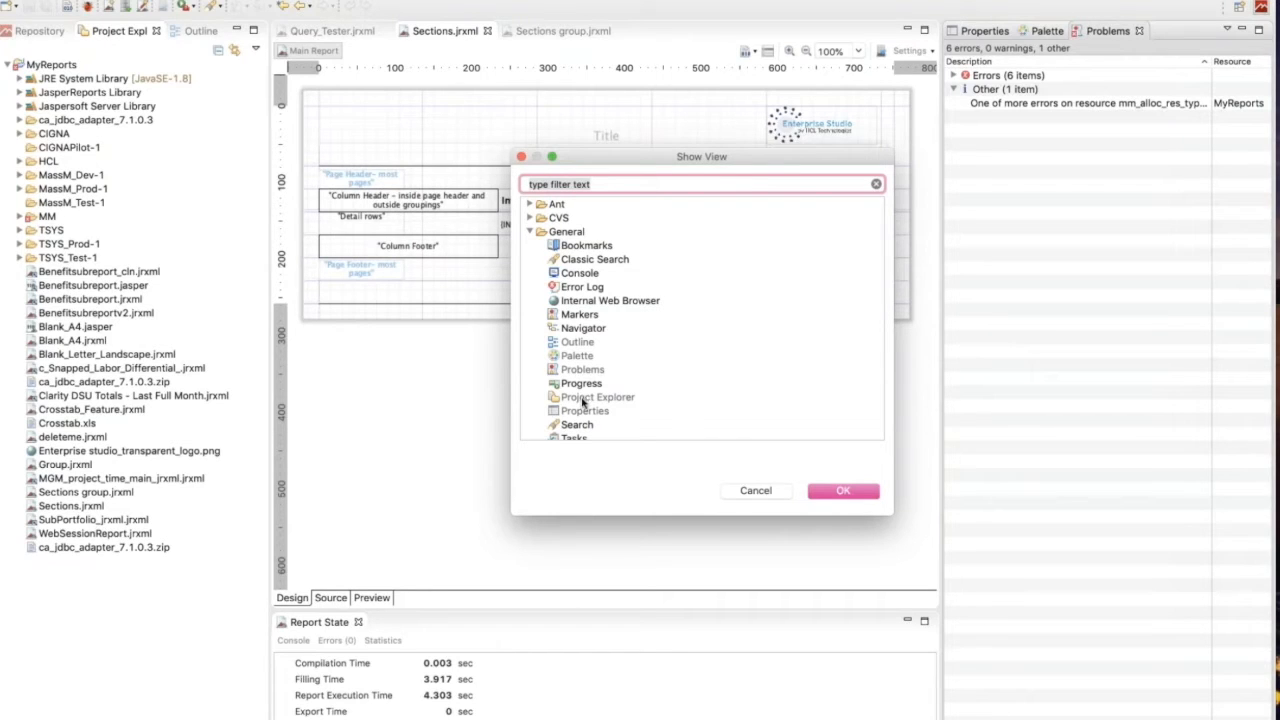
{"action": "scroll", "coordinate": [583, 401], "scroll_direction": "down", "scroll_amount": 10}
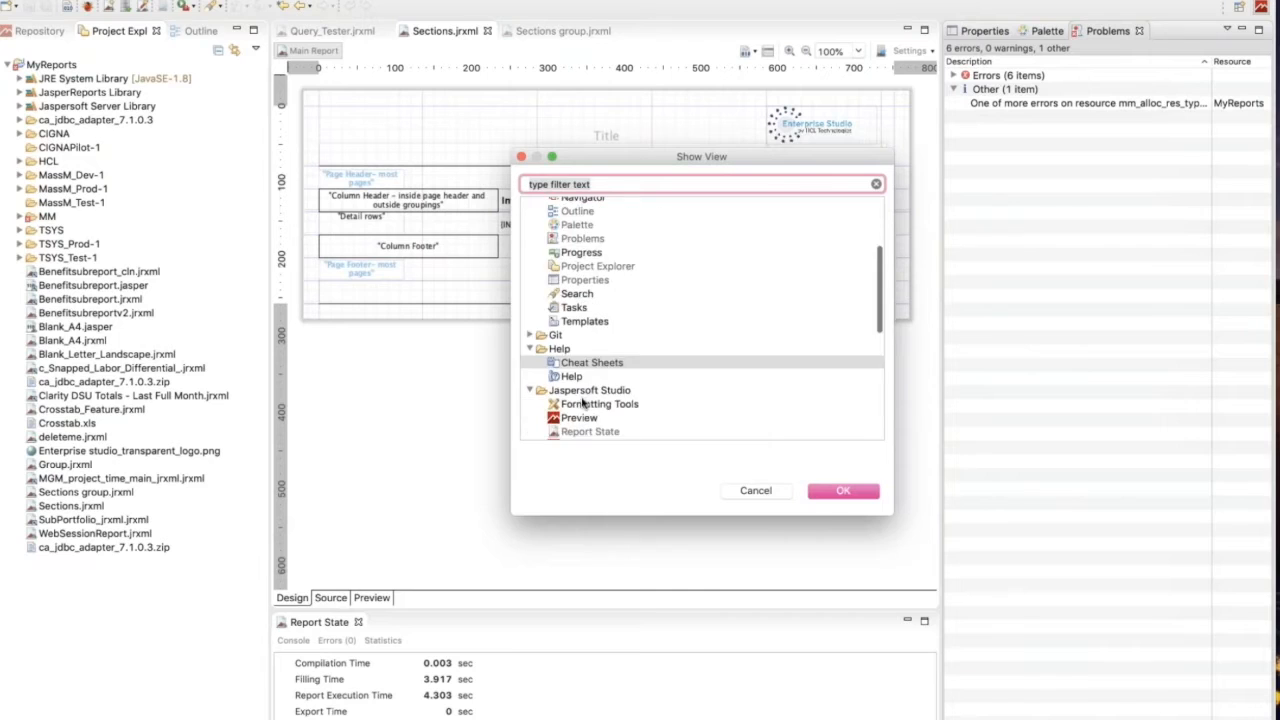
{"action": "scroll", "coordinate": [585, 341], "scroll_direction": "down", "scroll_amount": 1}
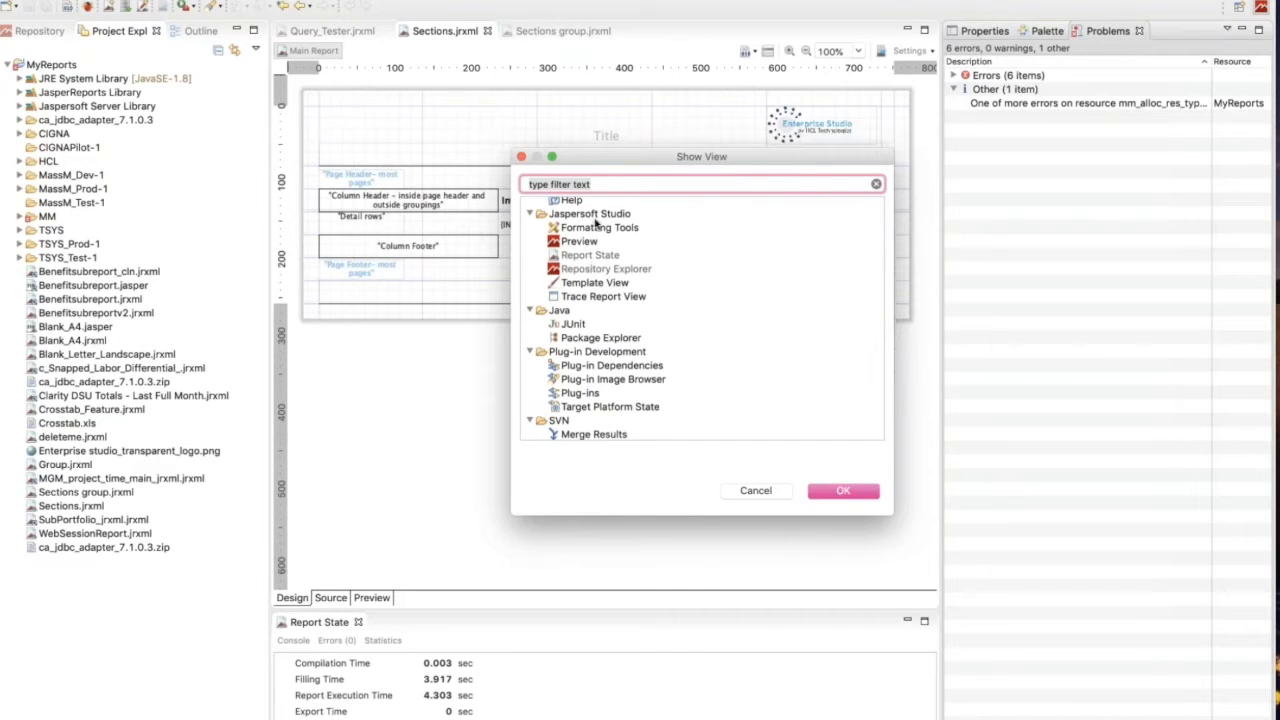
{"action": "left_click", "coordinate": [768, 494]}
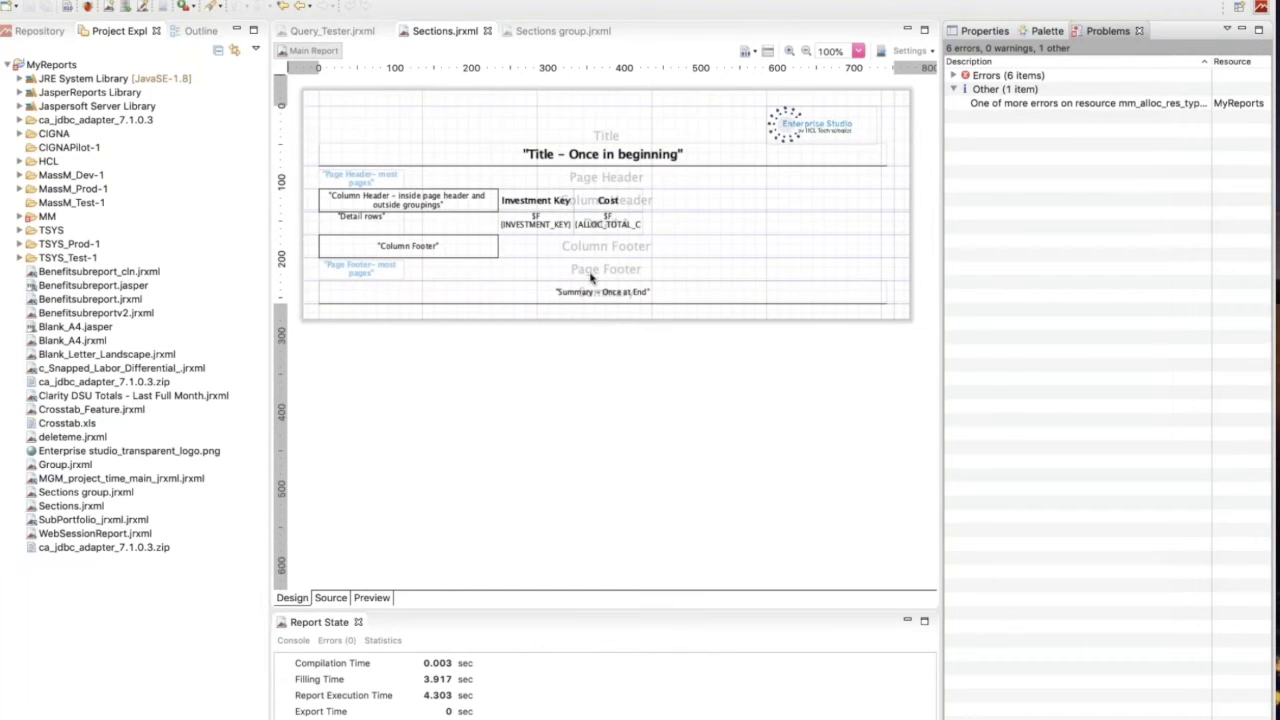
View the XML source of Sections.jrxml with its outline, highlighting the INVESTMENT_MANAGER_KEY field definition.
{"action": "left_click", "coordinate": [330, 597]}
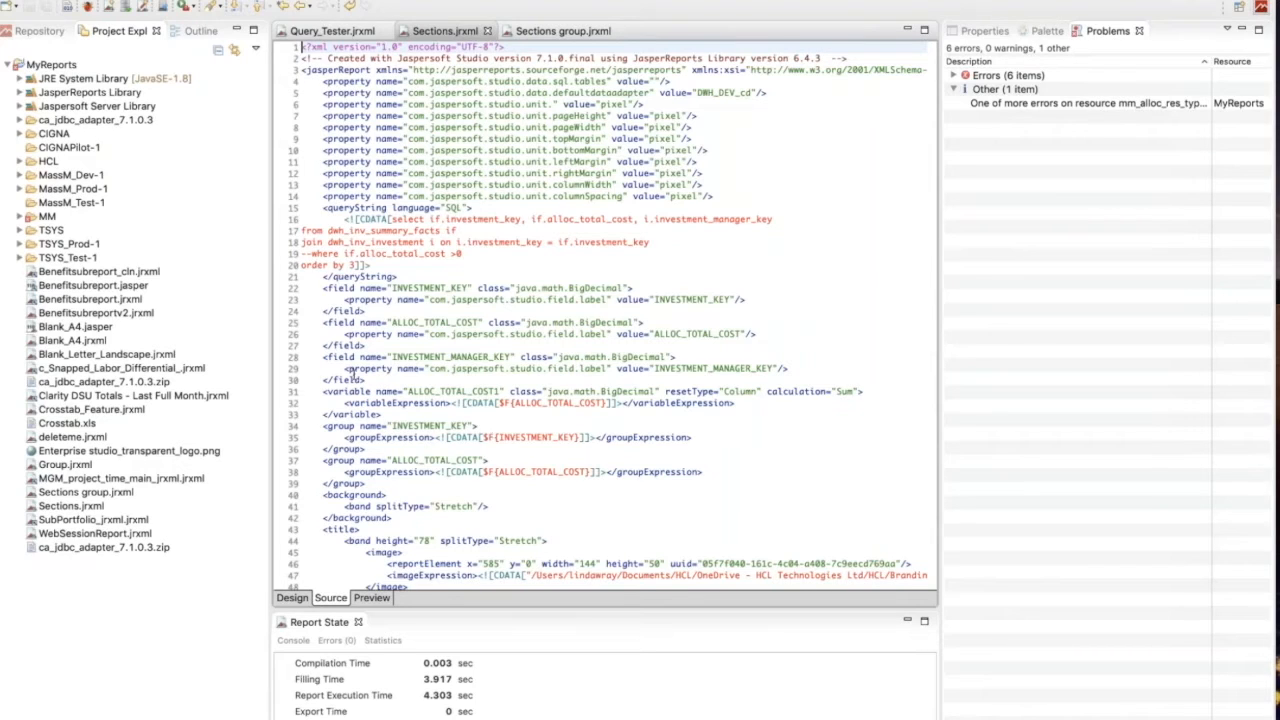
{"action": "left_click_drag", "start_coordinate": [369, 379], "coordinate": [319, 351]}
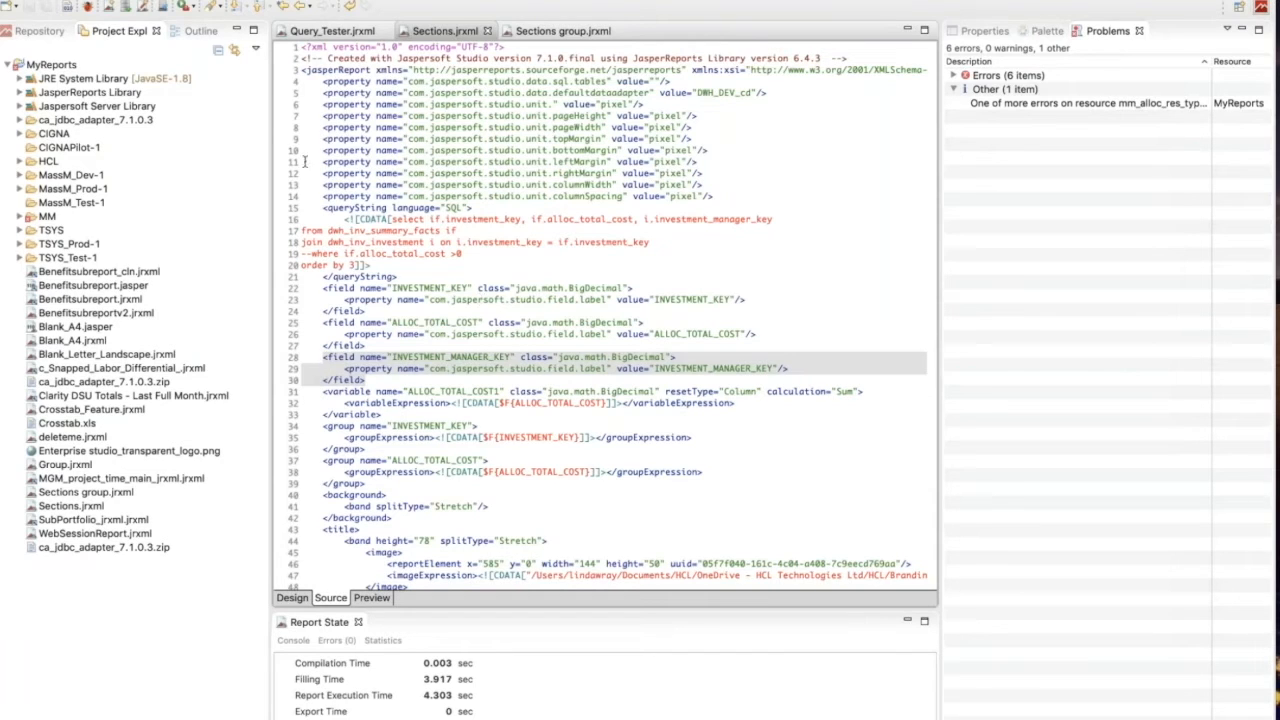
{"action": "left_click", "coordinate": [197, 33]}
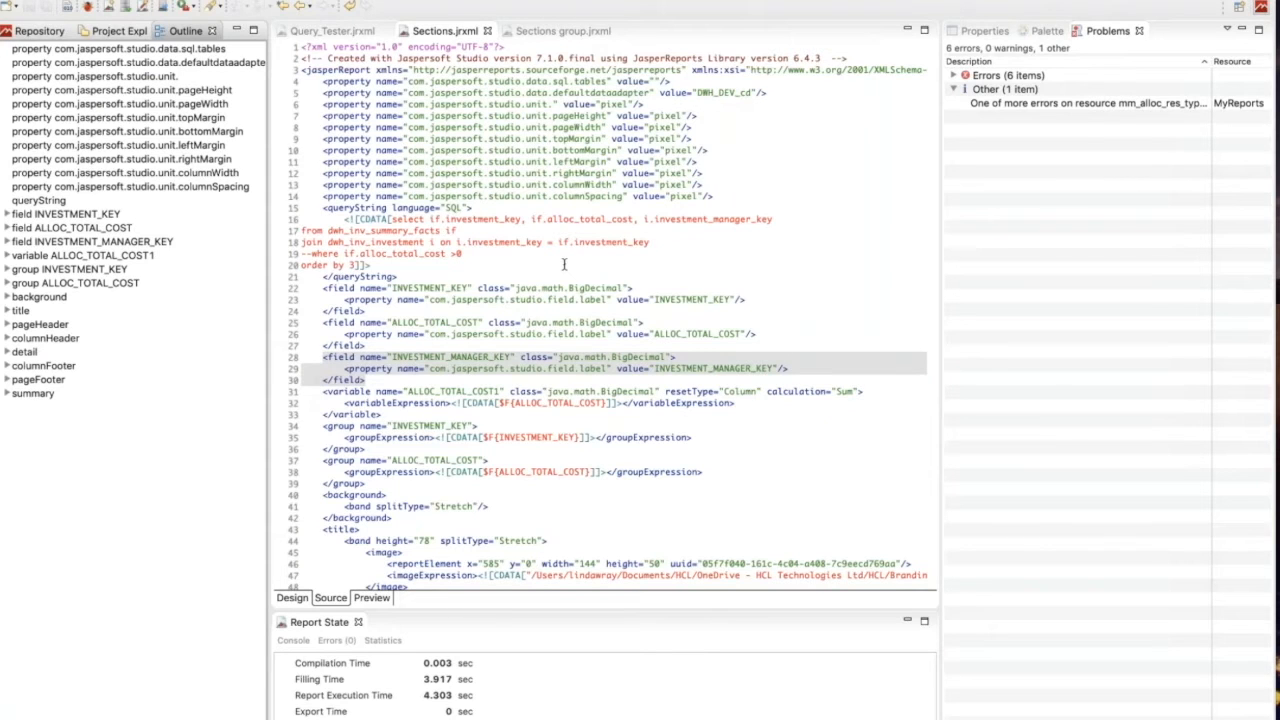
Return to the report's design layout and select the Investment Key and Cost column header labels in turn.
{"action": "left_click", "coordinate": [294, 597]}
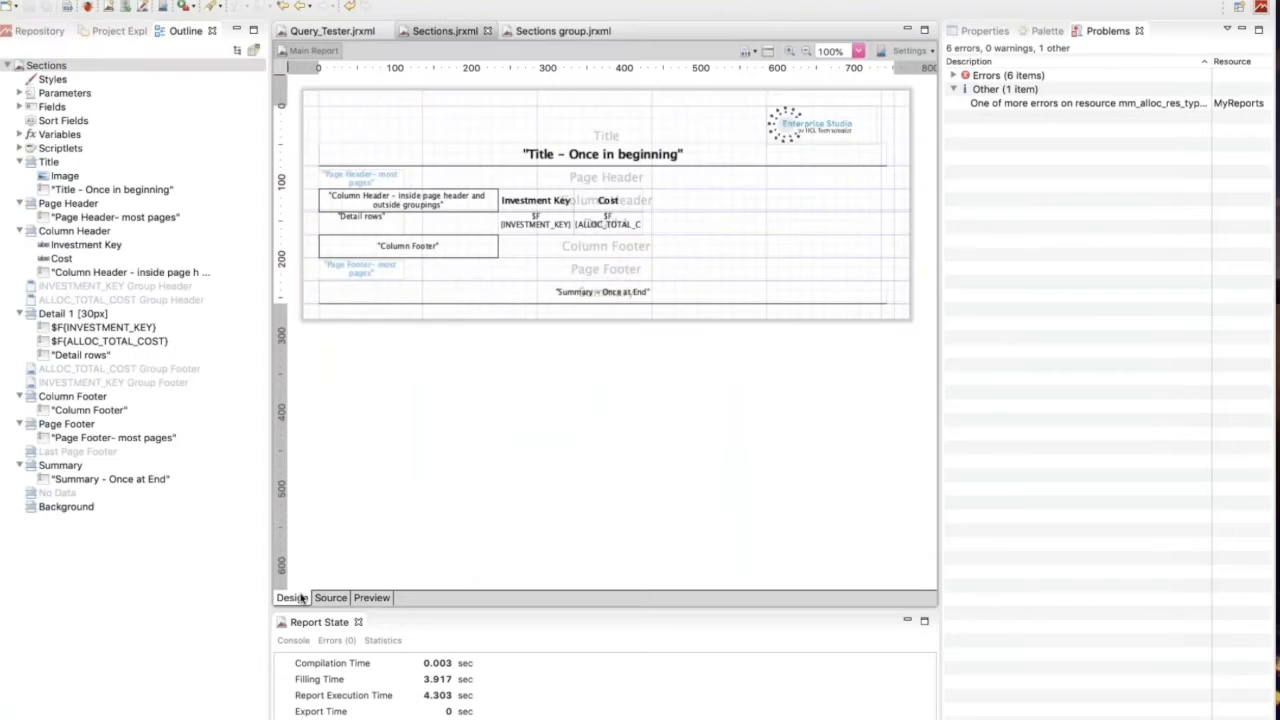
{"action": "left_click", "coordinate": [536, 200]}
{"action": "left_click", "coordinate": [609, 201]}
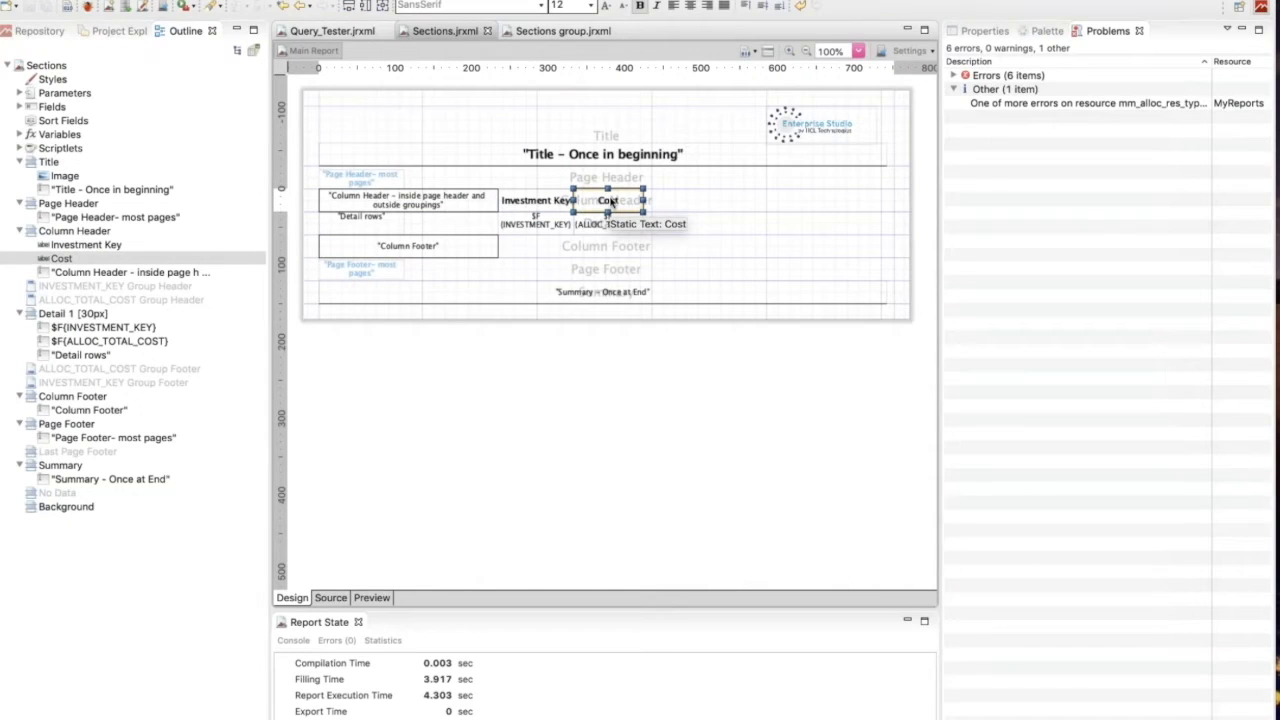
Preview the Sections report, switching the output format to HTML, PDF and back to Java.
{"action": "left_click", "coordinate": [372, 598]}
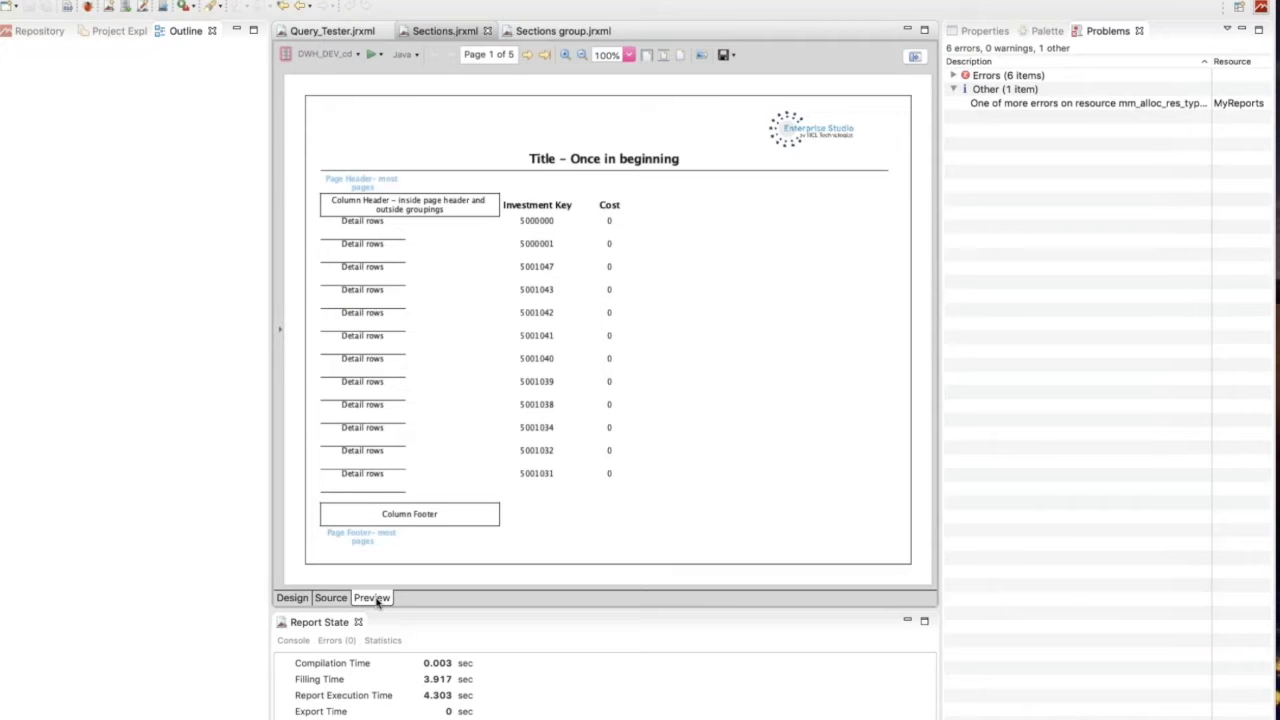
{"action": "left_click", "coordinate": [419, 56]}
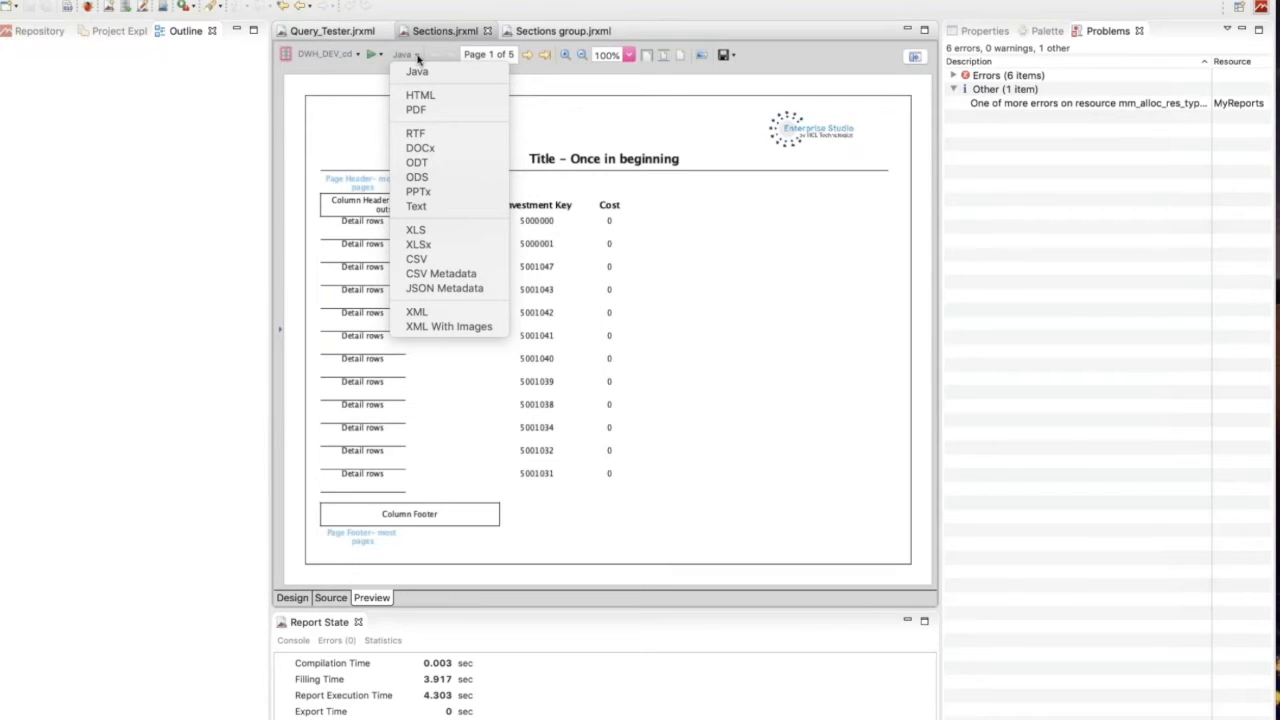
{"action": "left_click", "coordinate": [420, 95]}
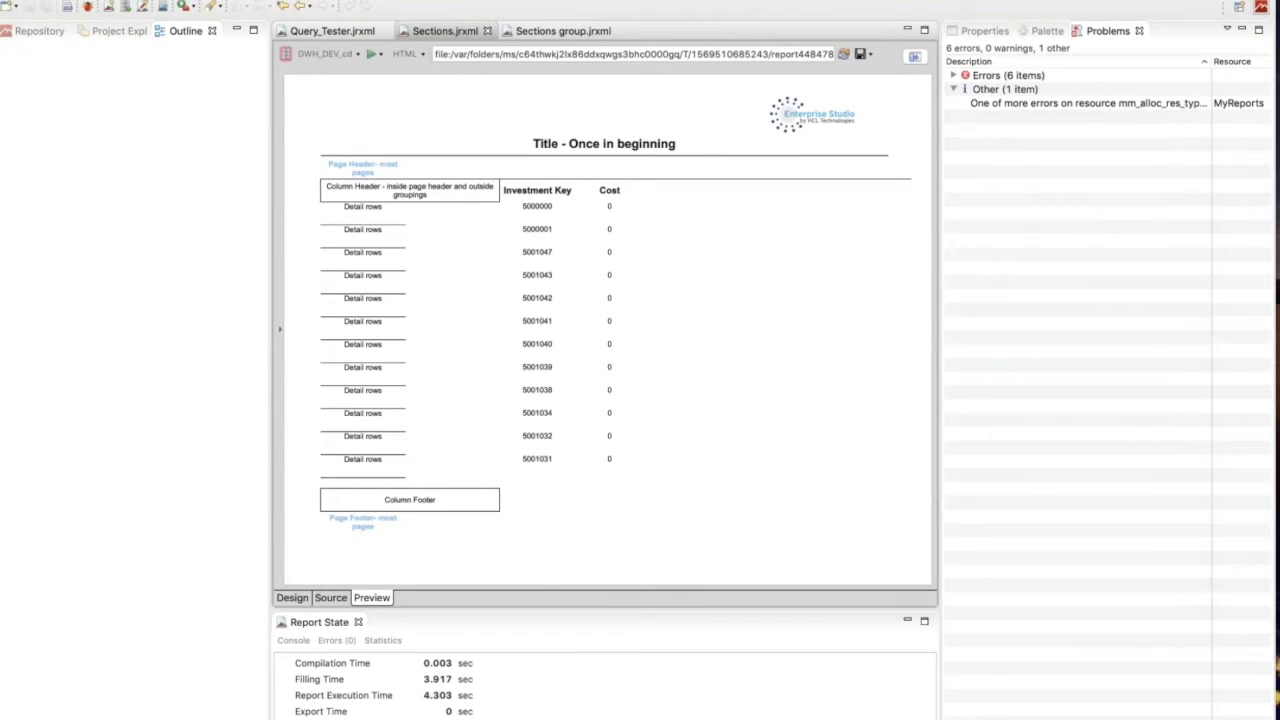
{"action": "left_click", "coordinate": [424, 55]}
{"action": "left_click", "coordinate": [420, 108]}
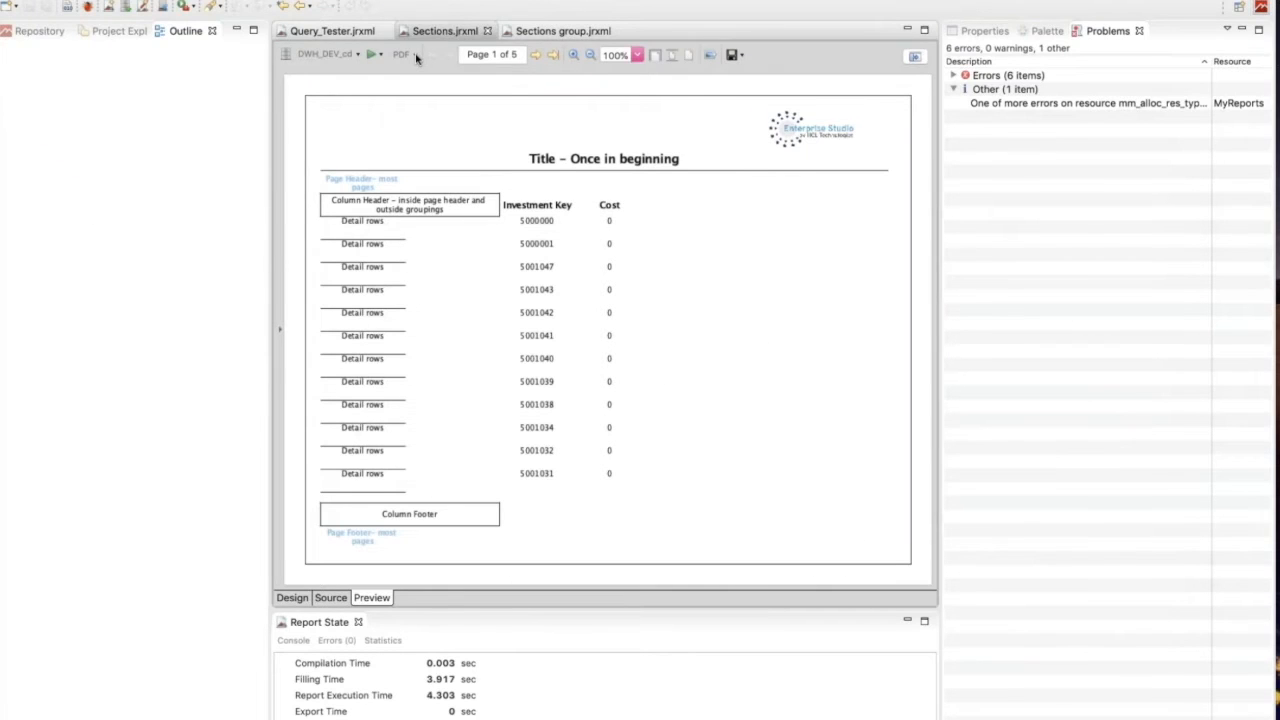
{"action": "left_click", "coordinate": [416, 57]}
{"action": "left_click", "coordinate": [420, 79]}
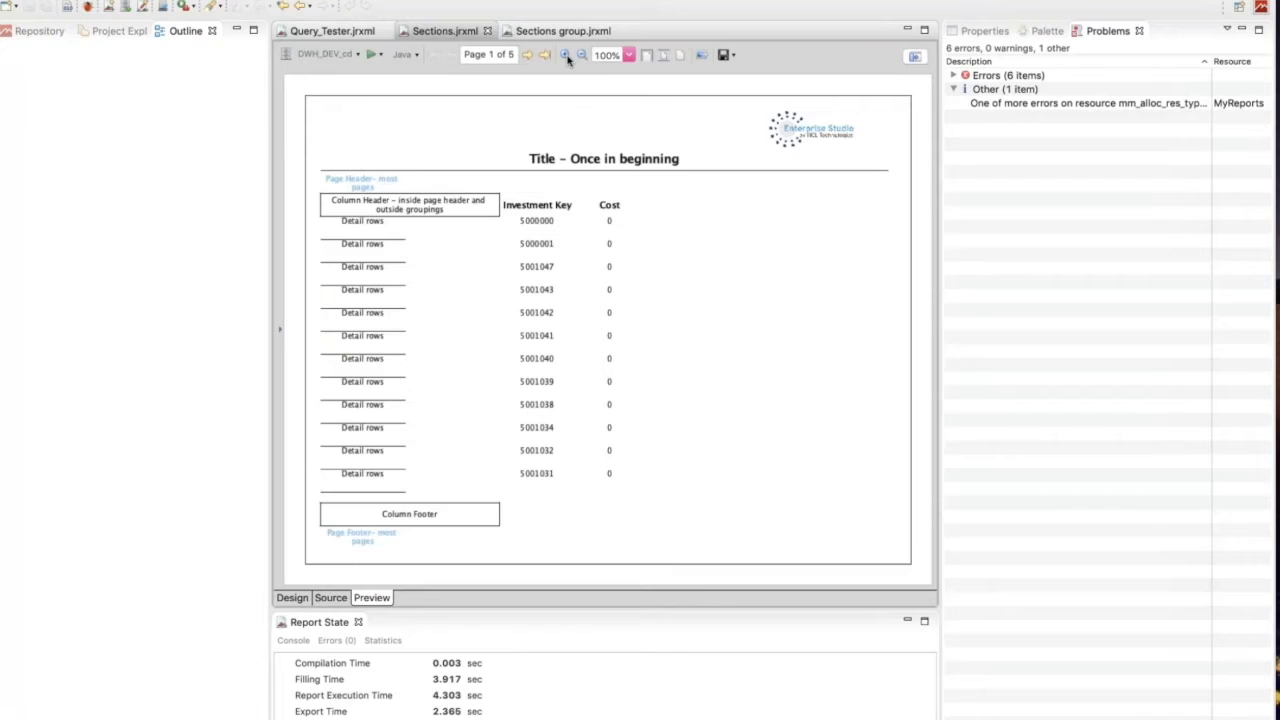
Review the preview's export format options without exporting, and show the repository's data adapters.
{"action": "left_click", "coordinate": [733, 56]}
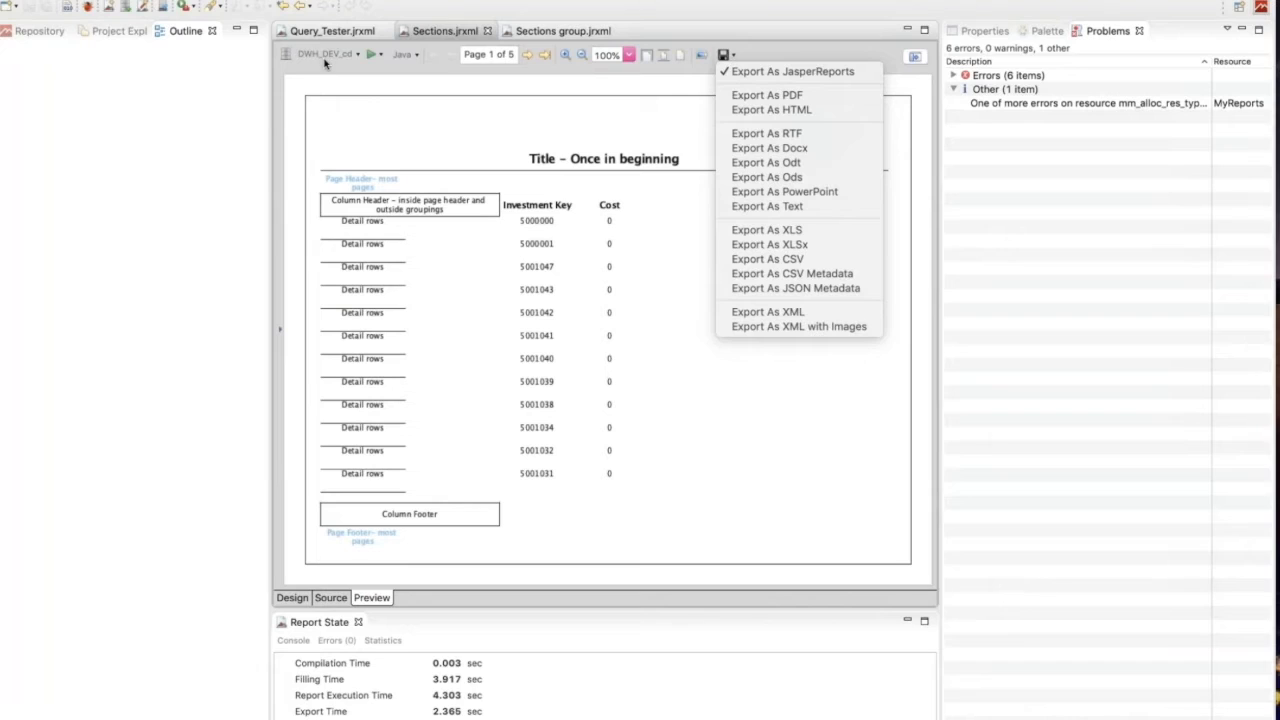
{"action": "left_click", "coordinate": [363, 117]}
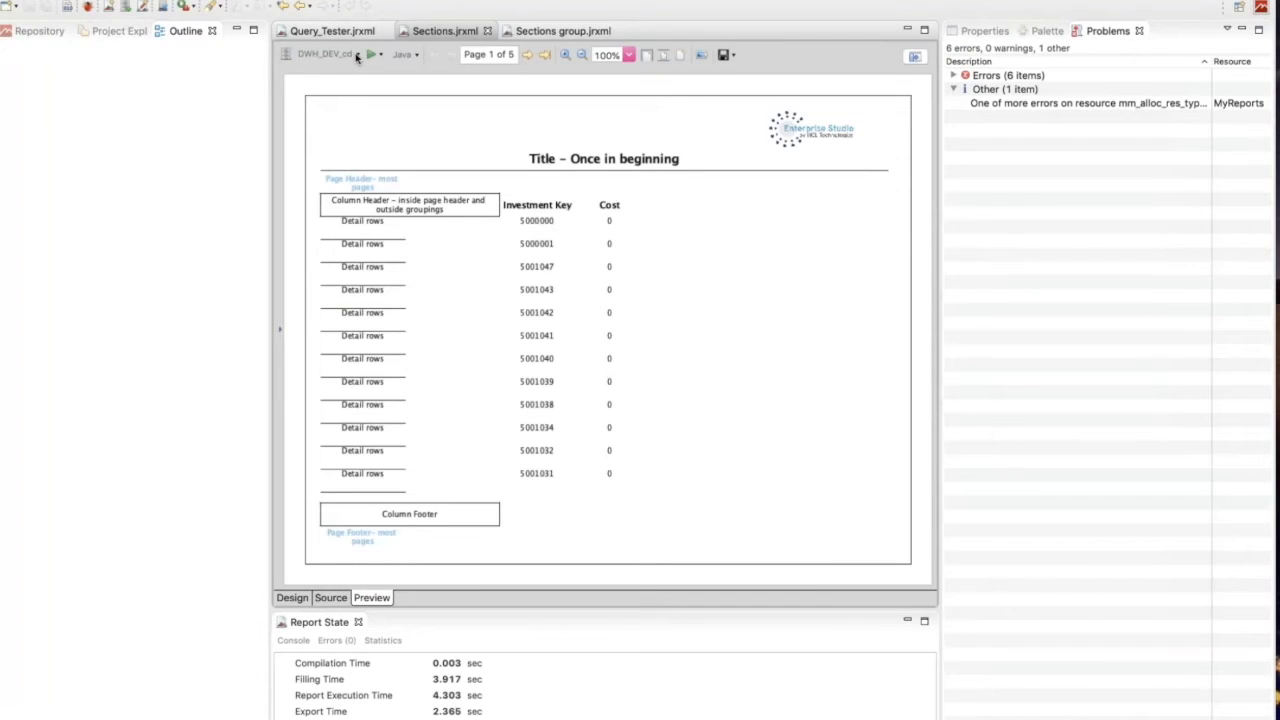
{"action": "left_click", "coordinate": [40, 31]}
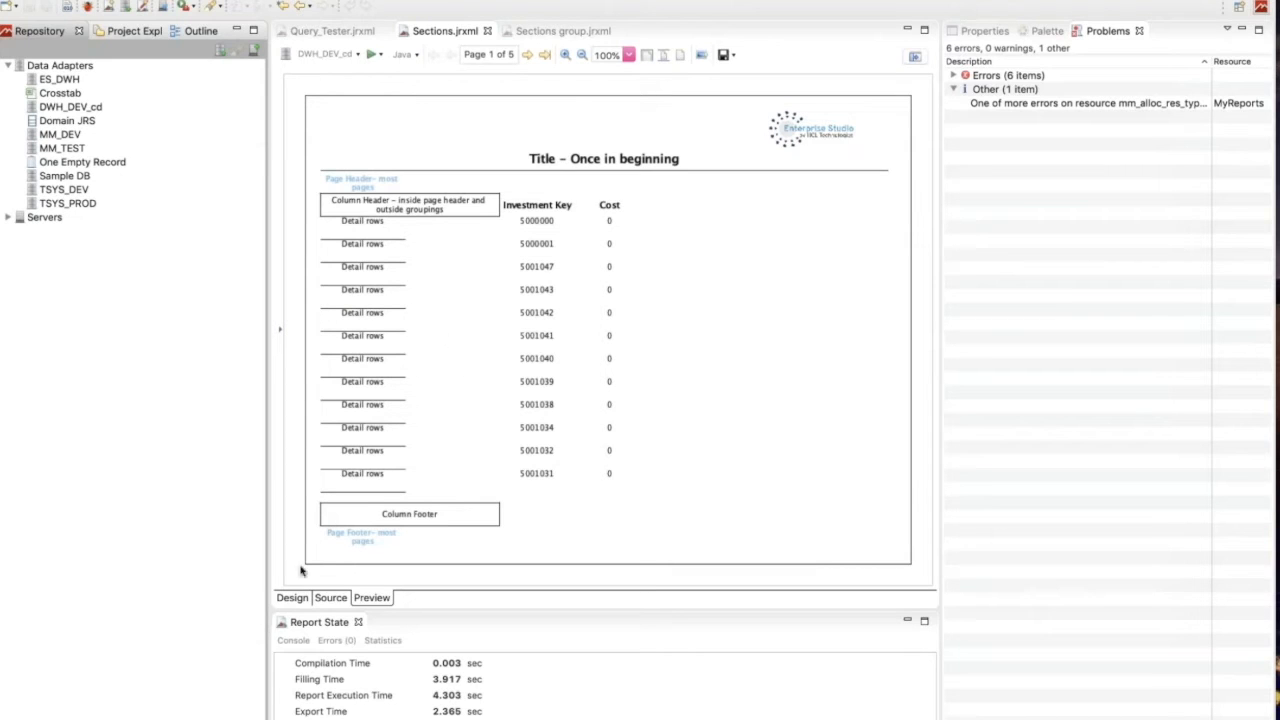
Open the Dataset and Query Dialog from the report design and look through its parameters, sorting, filter expression and data preview.
{"action": "left_click", "coordinate": [293, 598]}
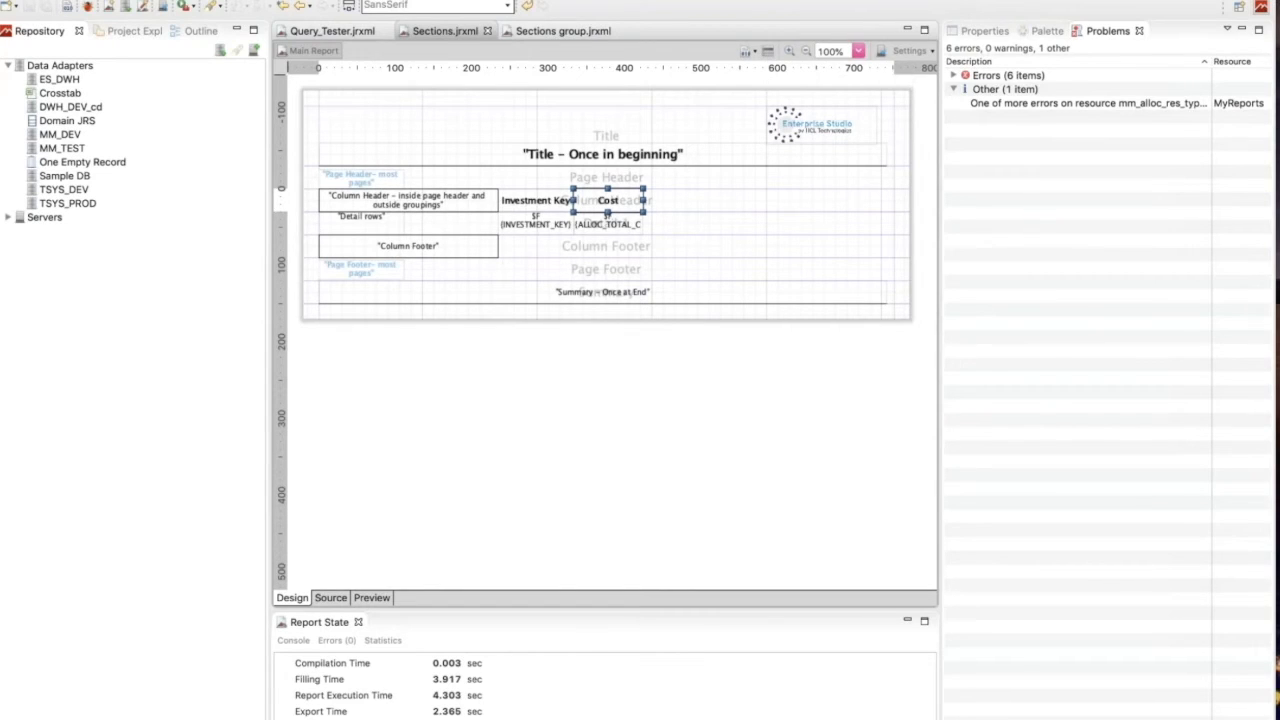
{"action": "left_click", "coordinate": [768, 51]}
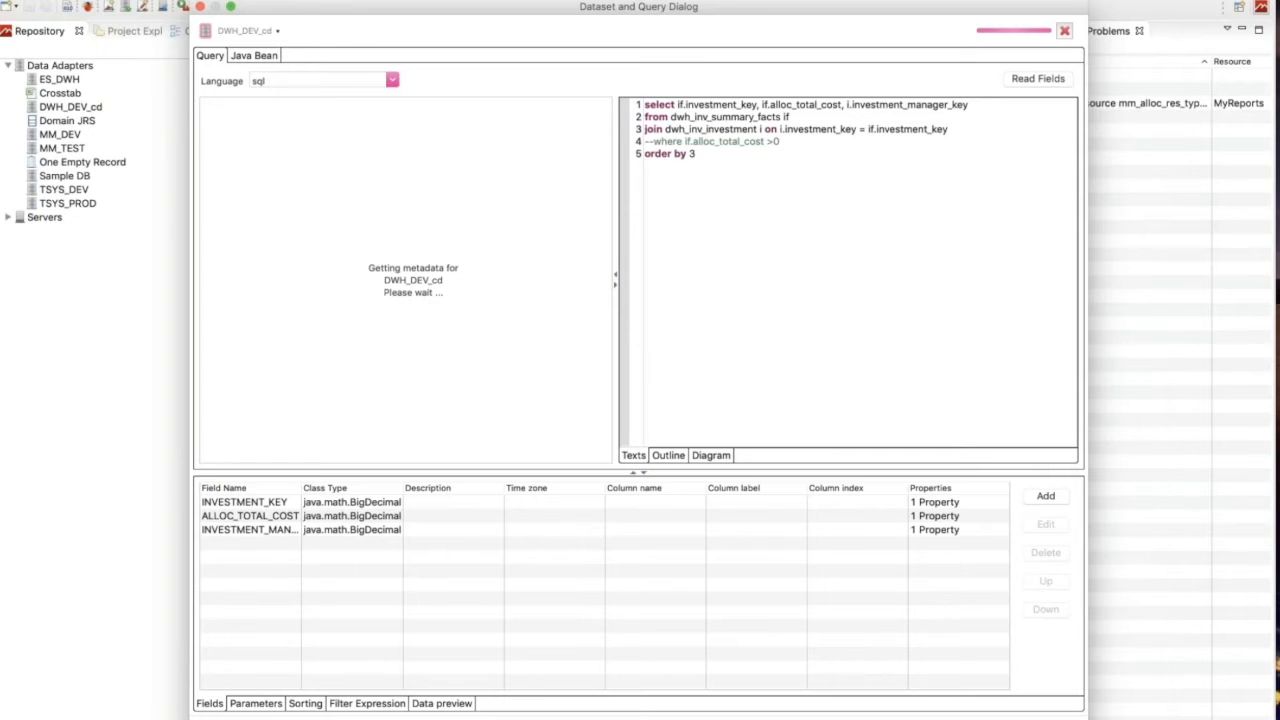
{"action": "left_click", "coordinate": [262, 703]}
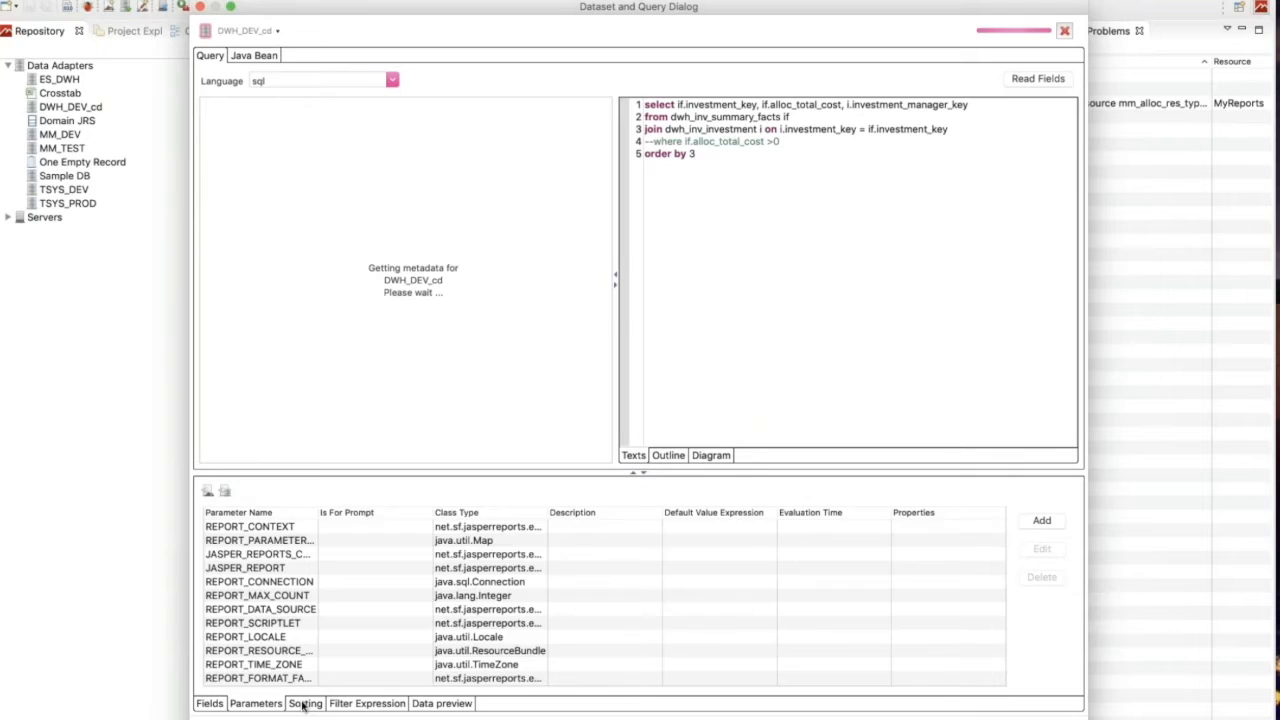
{"action": "left_click", "coordinate": [305, 705]}
{"action": "left_click", "coordinate": [381, 705]}
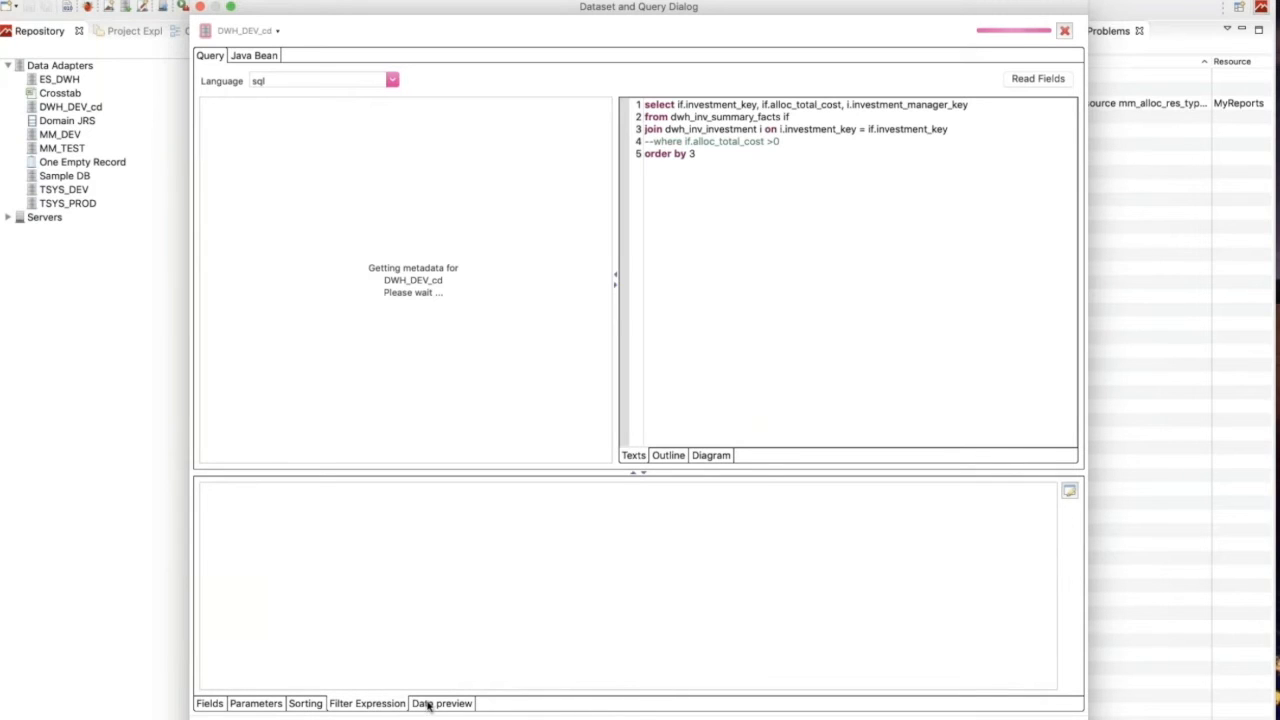
{"action": "left_click", "coordinate": [428, 705]}
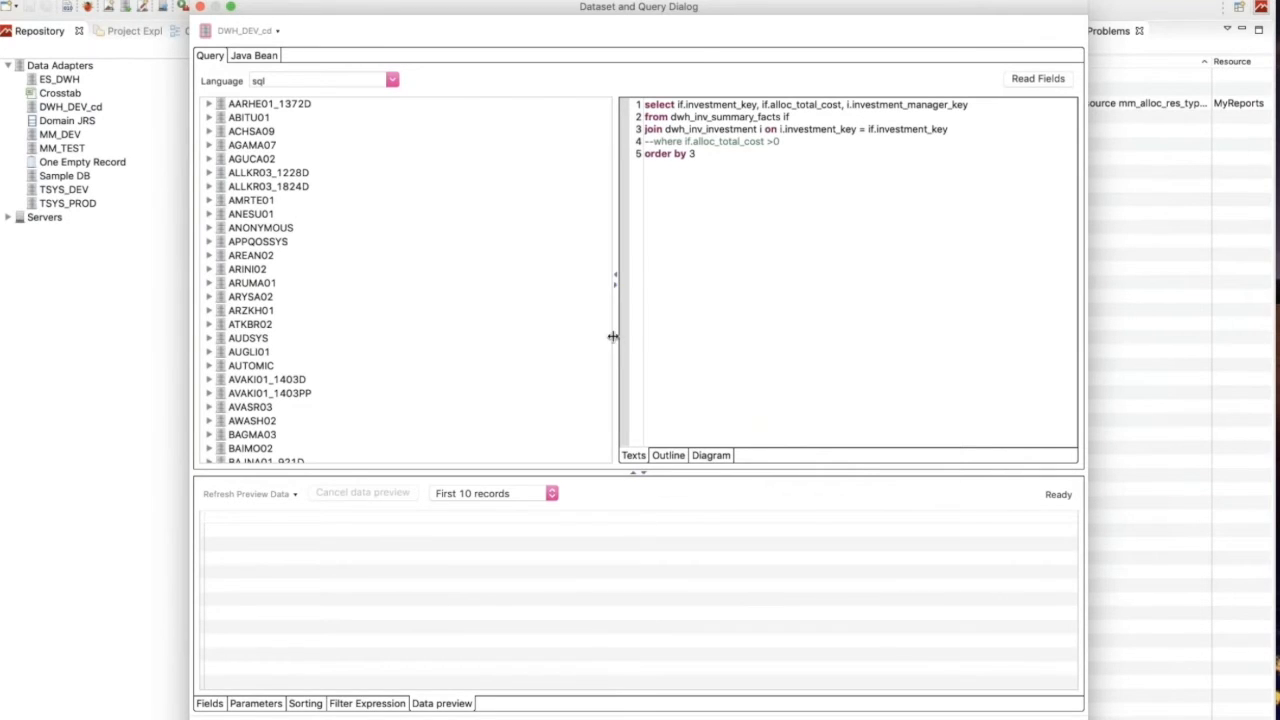
Widen the SQL query text area and check the Refresh Preview Data options without running one.
{"action": "left_click_drag", "start_coordinate": [529, 328], "coordinate": [395, 309]}
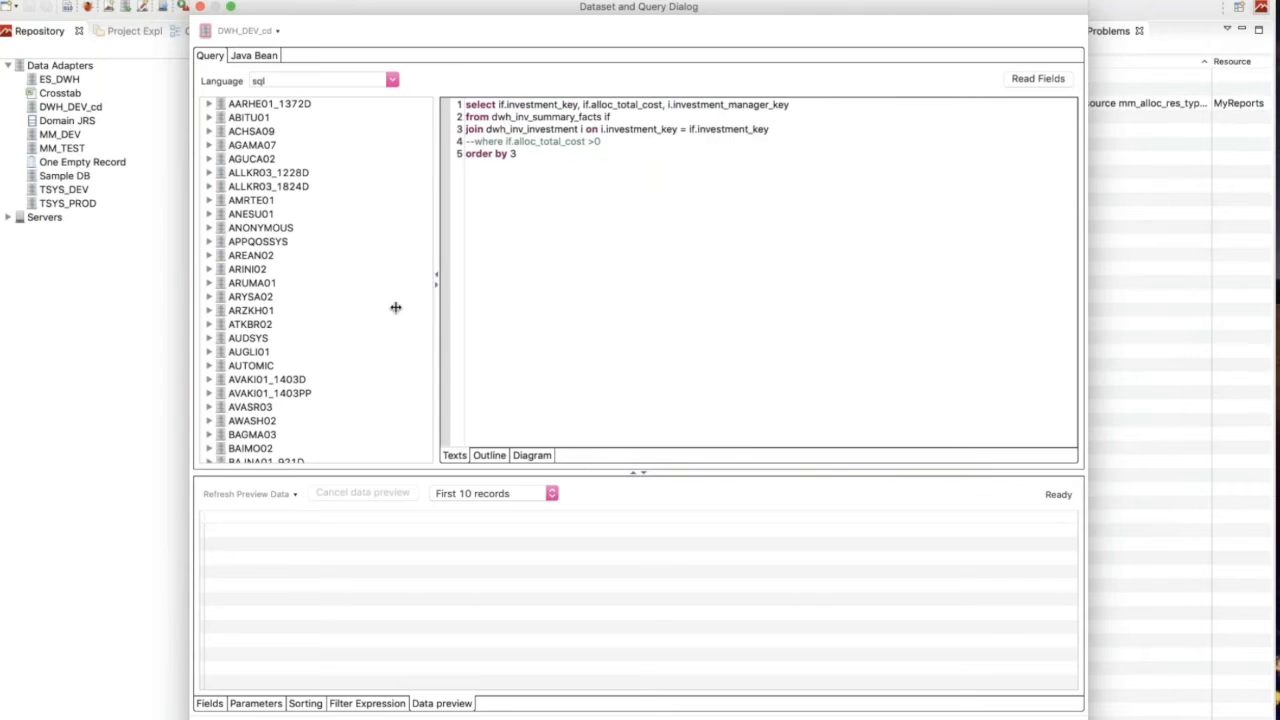
{"action": "left_click", "coordinate": [295, 495]}
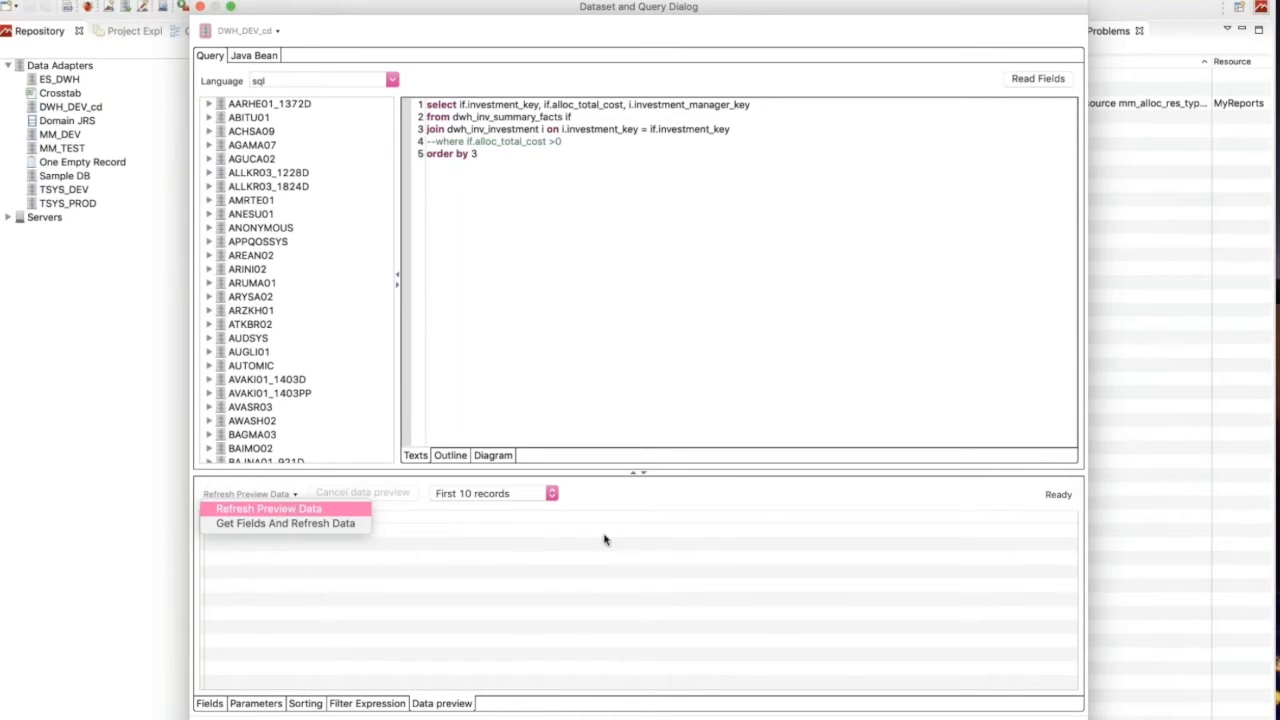
{"action": "key", "text": "Escape"}
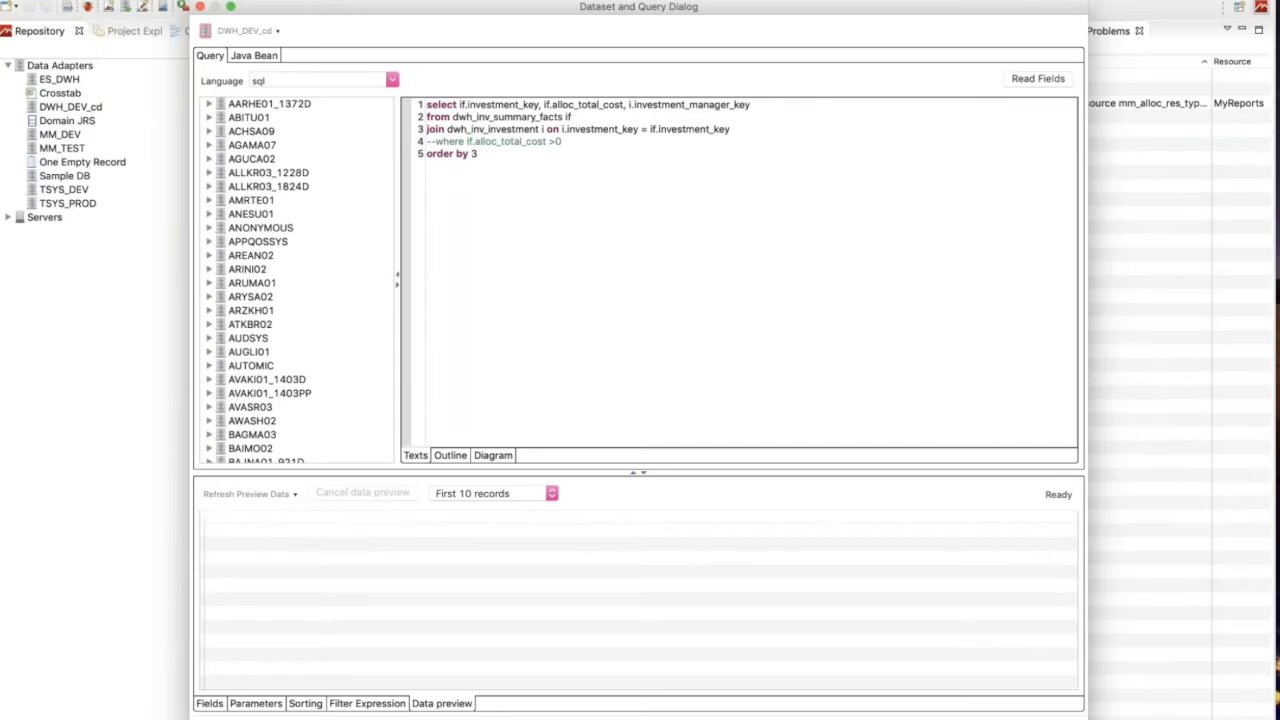
Leave the dataset dialog, check the data adapters offered in the design settings, and briefly preview the report before returning to its design.
{"action": "left_click", "coordinate": [1030, 718]}
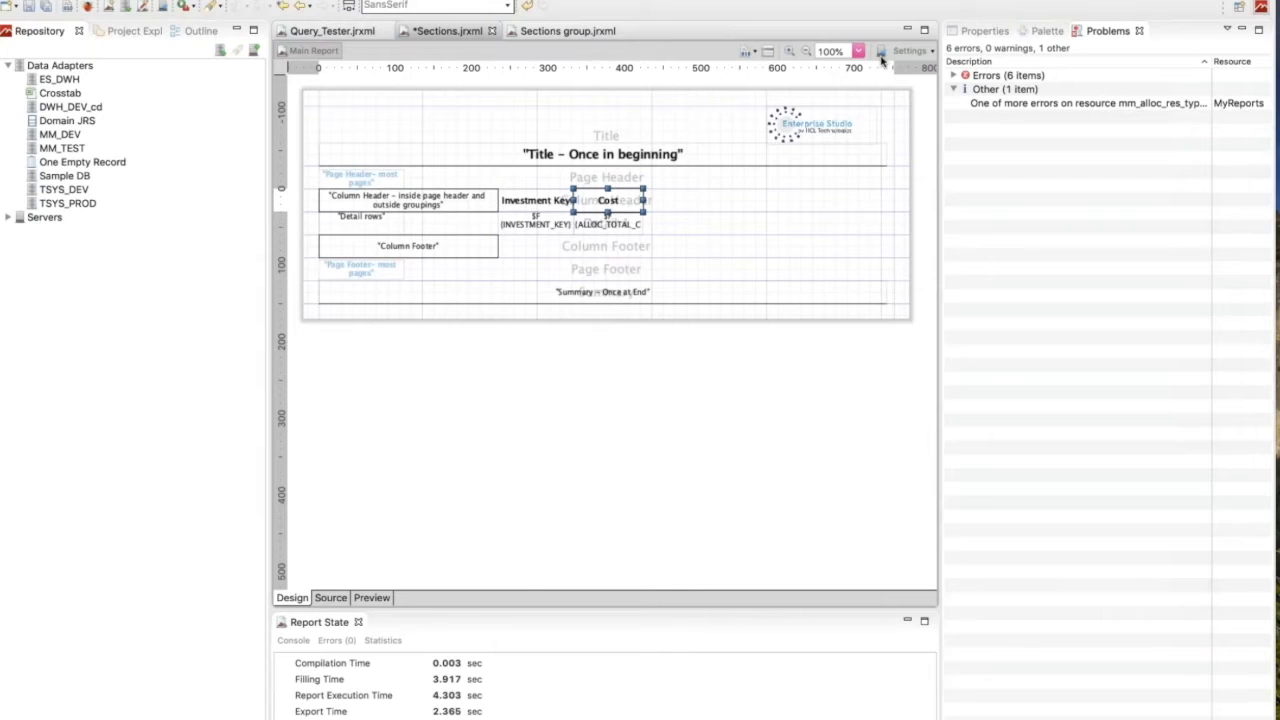
{"action": "left_click", "coordinate": [932, 51]}
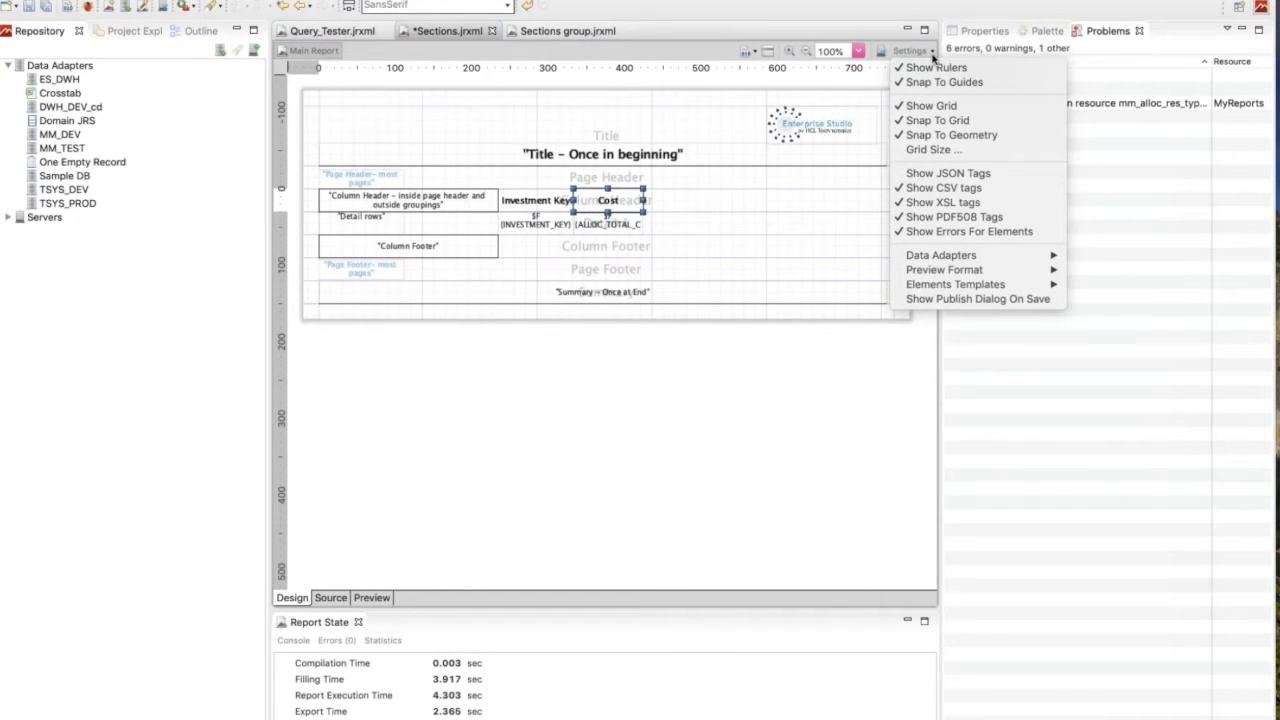
{"action": "mouse_move", "coordinate": [928, 257]}
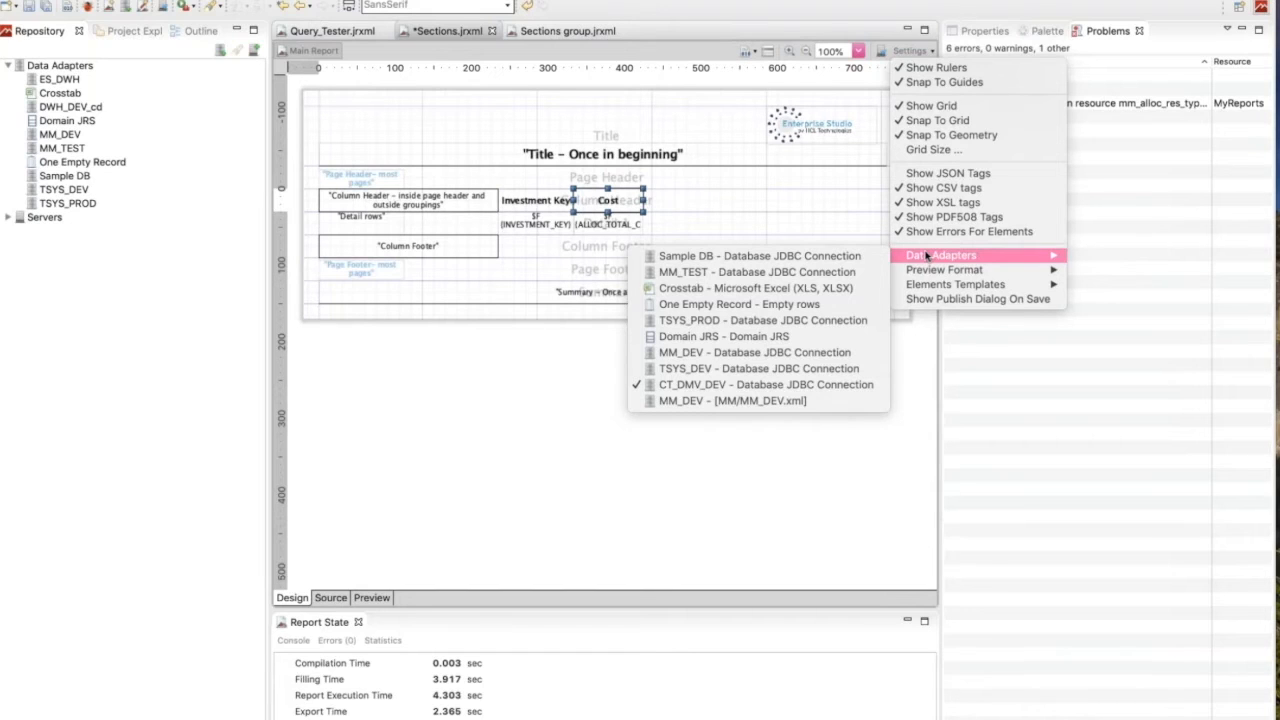
{"action": "left_click", "coordinate": [633, 114]}
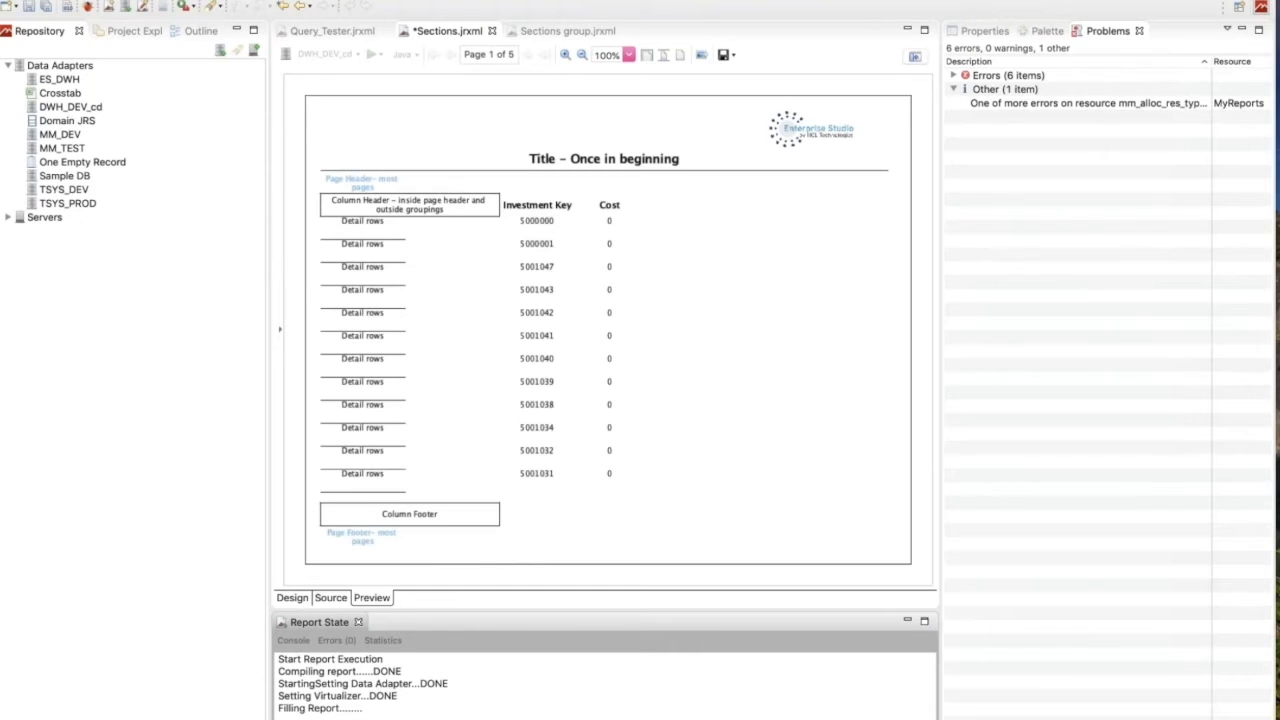
{"action": "left_click", "coordinate": [292, 597]}
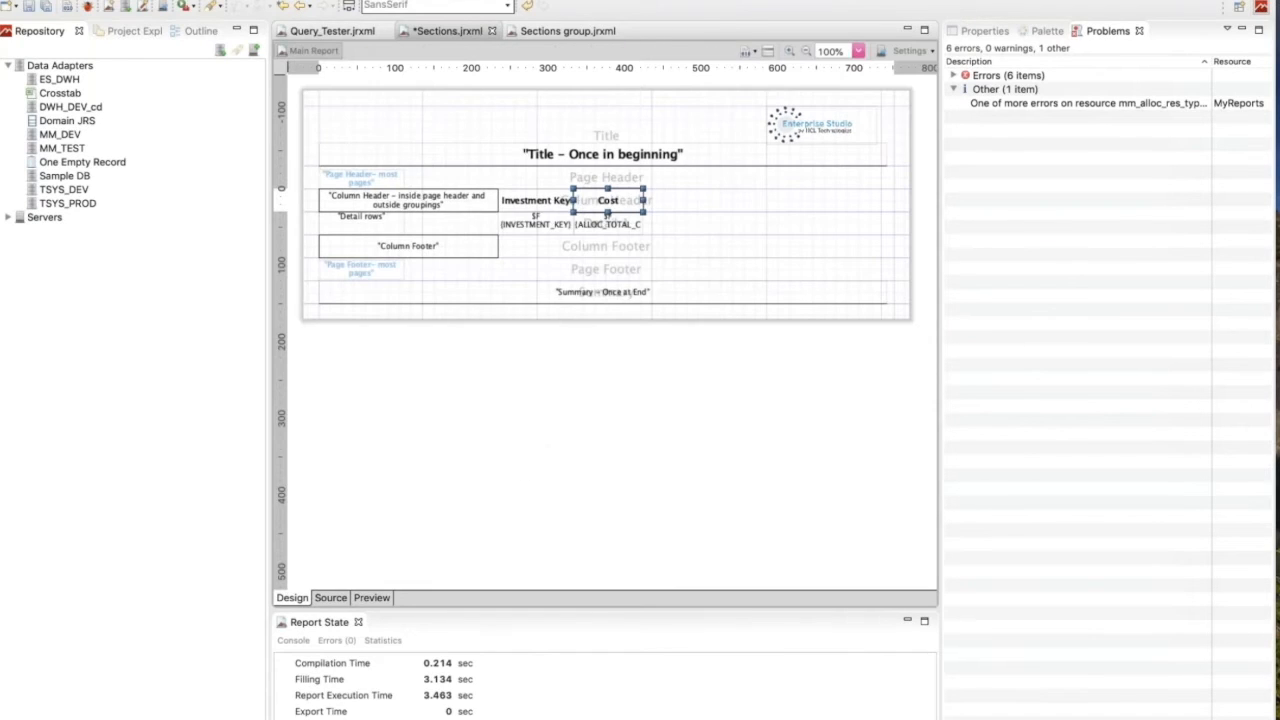
Display the report's properties from the outline and set the report name to "Sections Demo".
{"action": "left_click", "coordinate": [197, 32]}
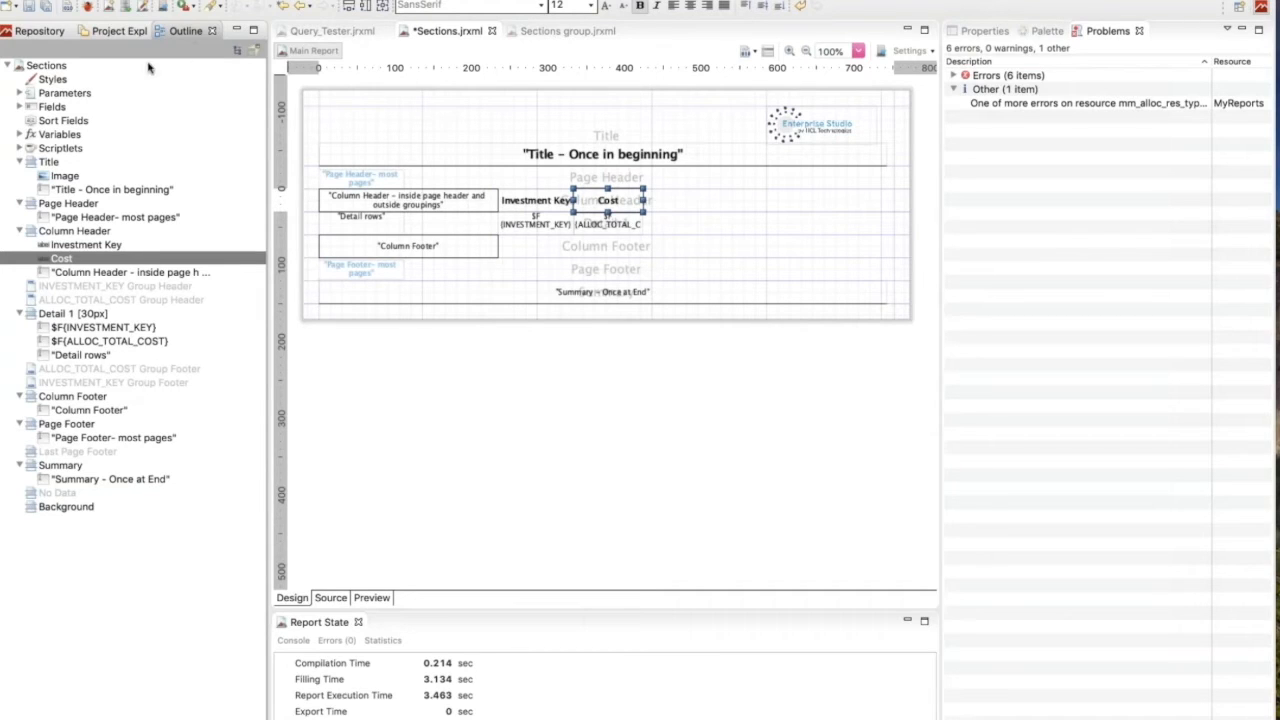
{"action": "left_click", "coordinate": [46, 66]}
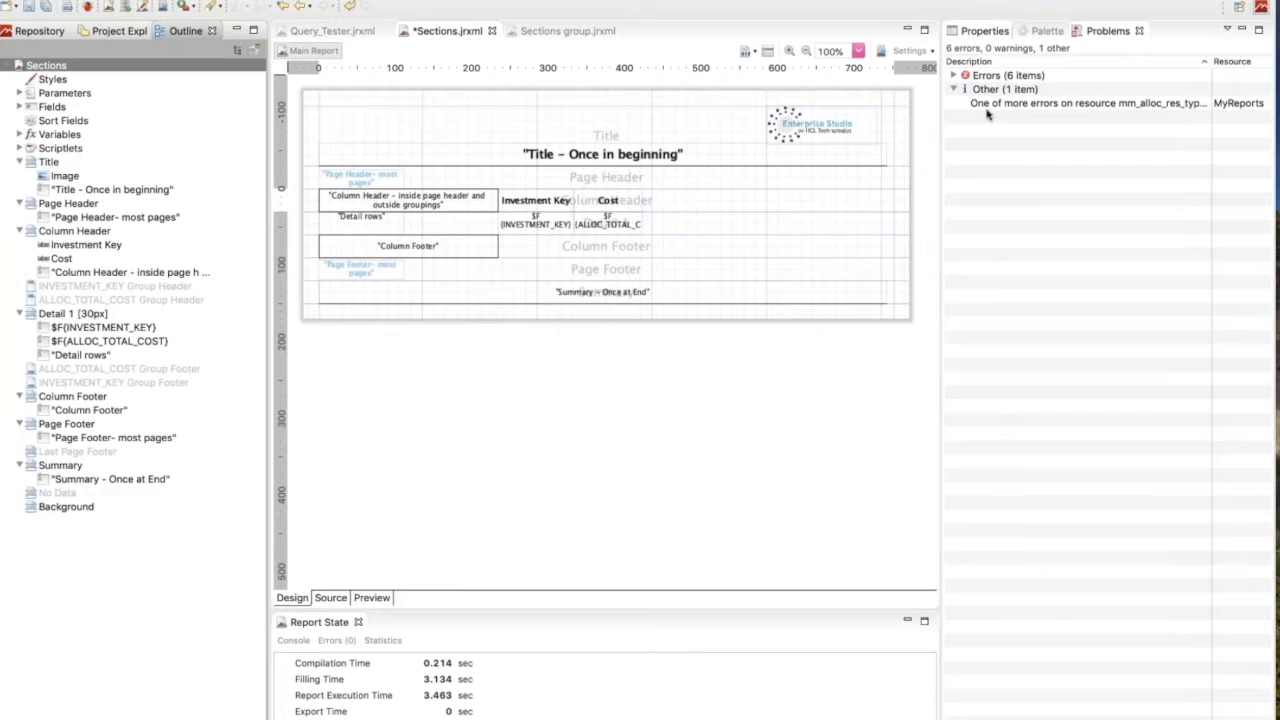
{"action": "left_click", "coordinate": [980, 31]}
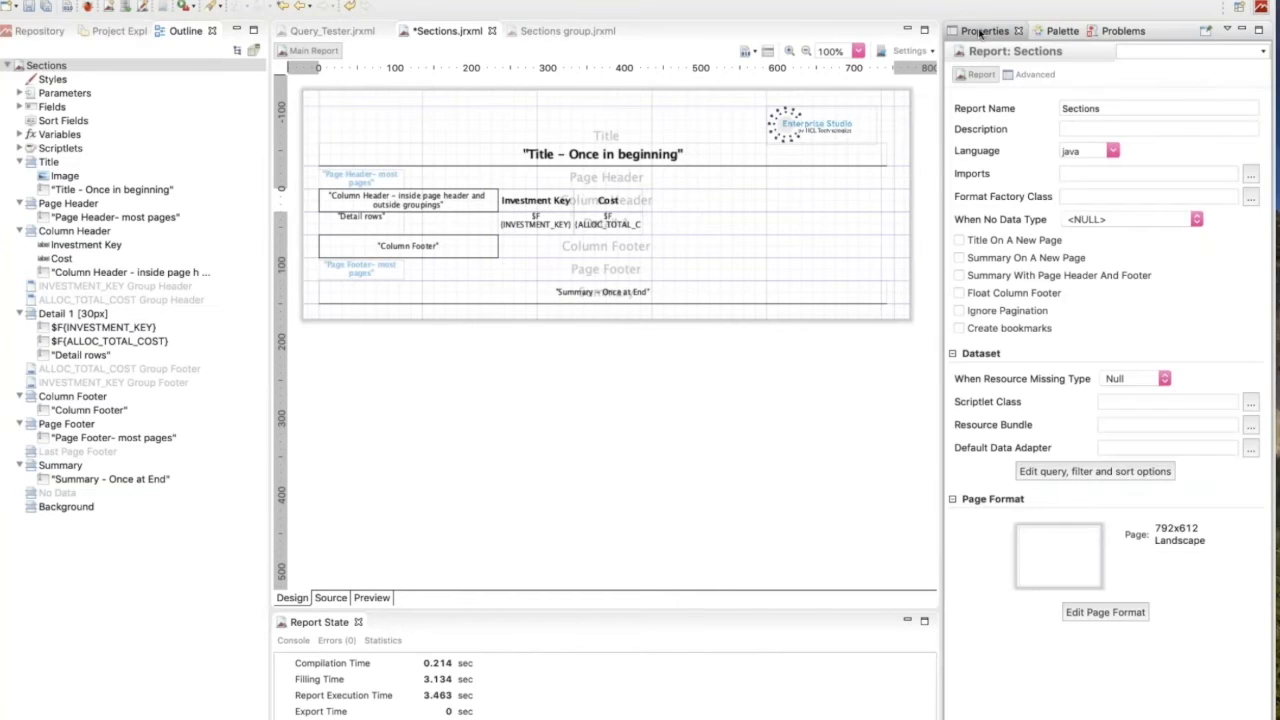
{"action": "left_click", "coordinate": [61, 70]}
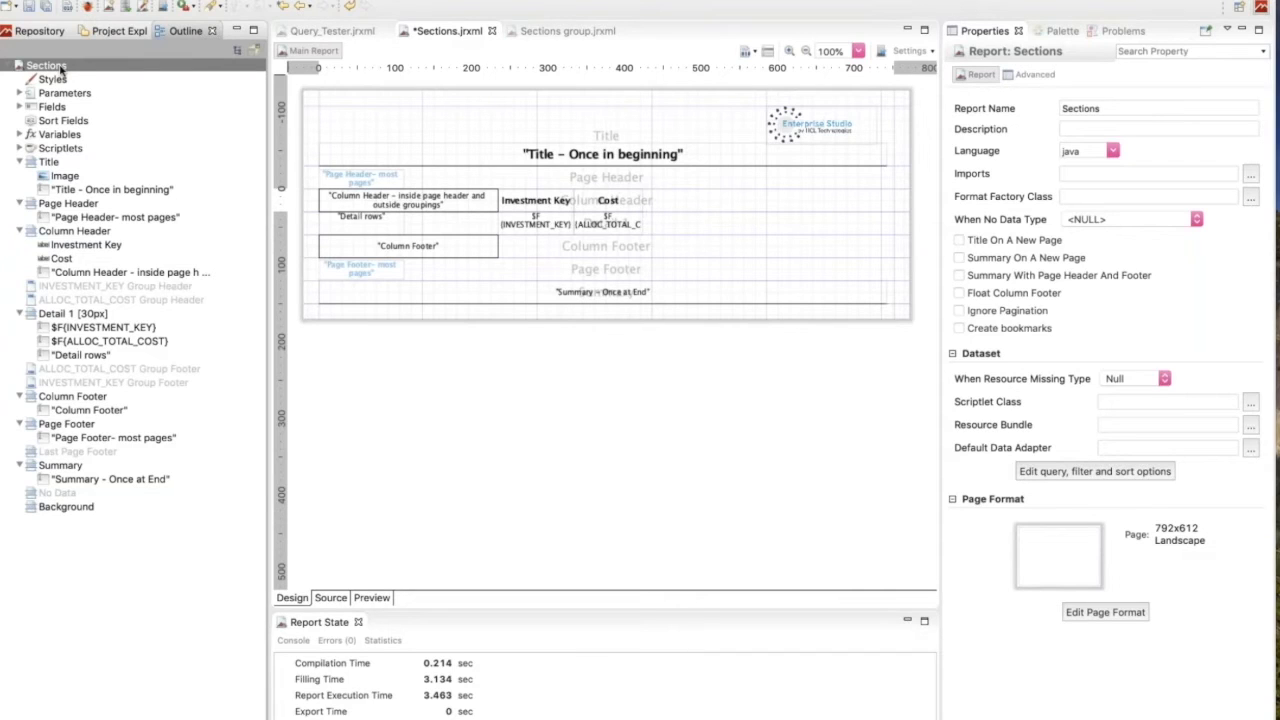
{"action": "left_click", "coordinate": [1122, 110]}
{"action": "type", "text": "D"}
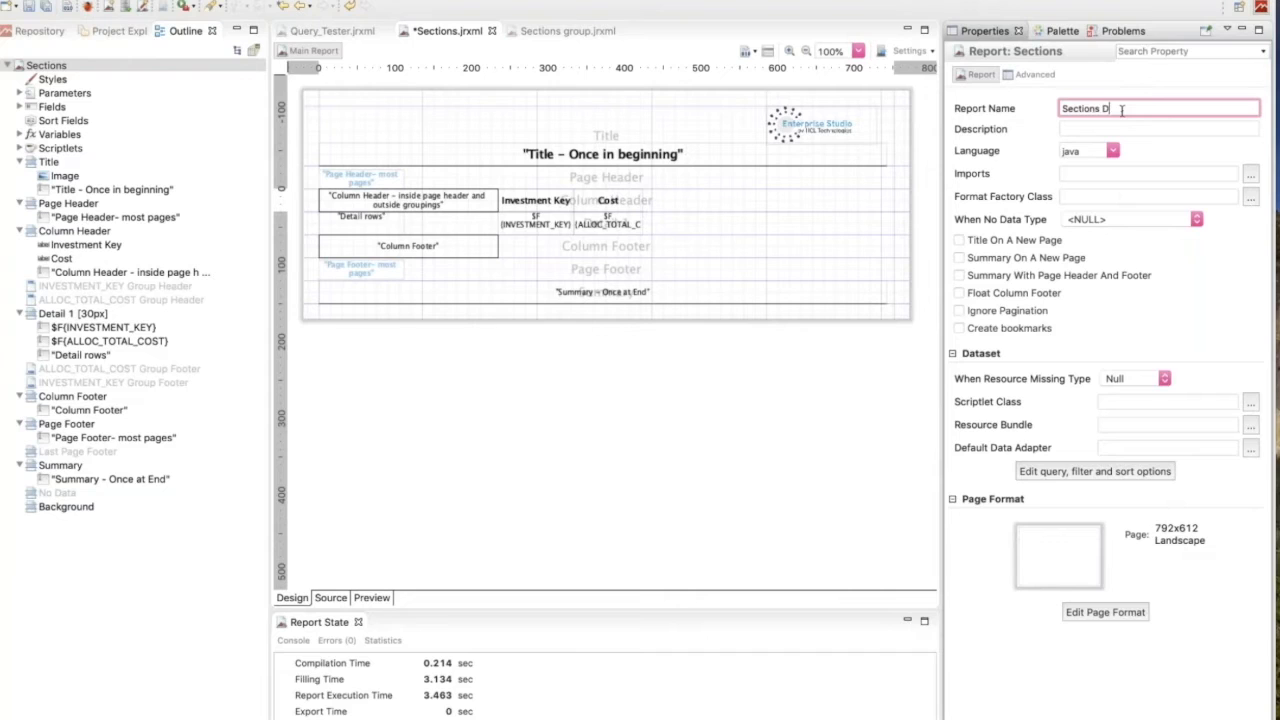
{"action": "type", "text": "emo"}
{"action": "left_click", "coordinate": [72, 66]}
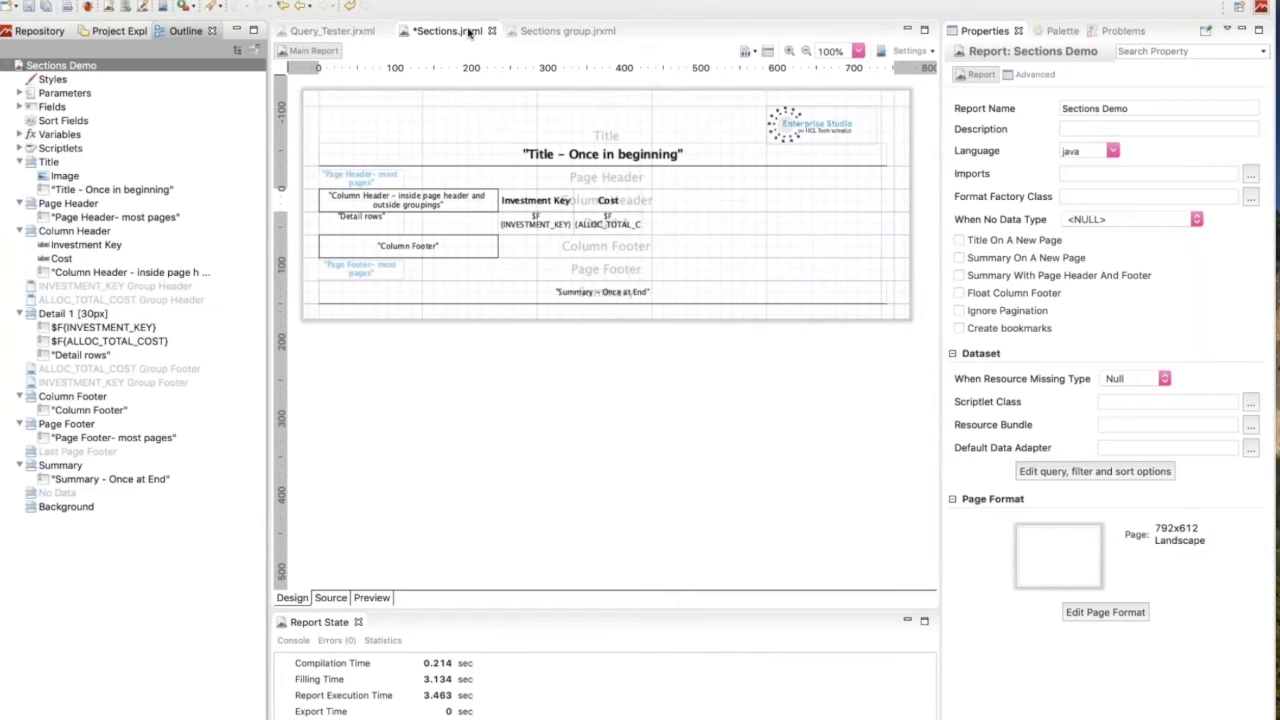
Examine the commands available for Styles and the built-in entries and commands under Parameters in the report outline.
{"action": "left_click", "coordinate": [52, 81]}
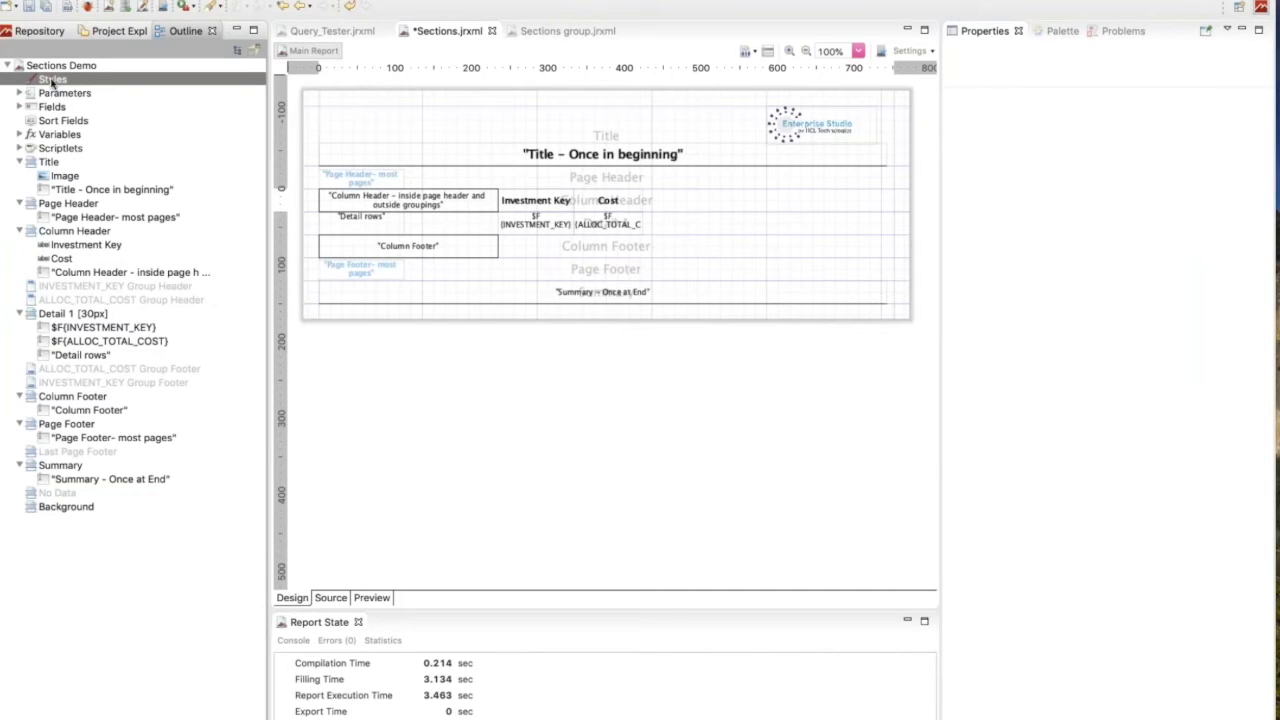
{"action": "right_click", "coordinate": [52, 83]}
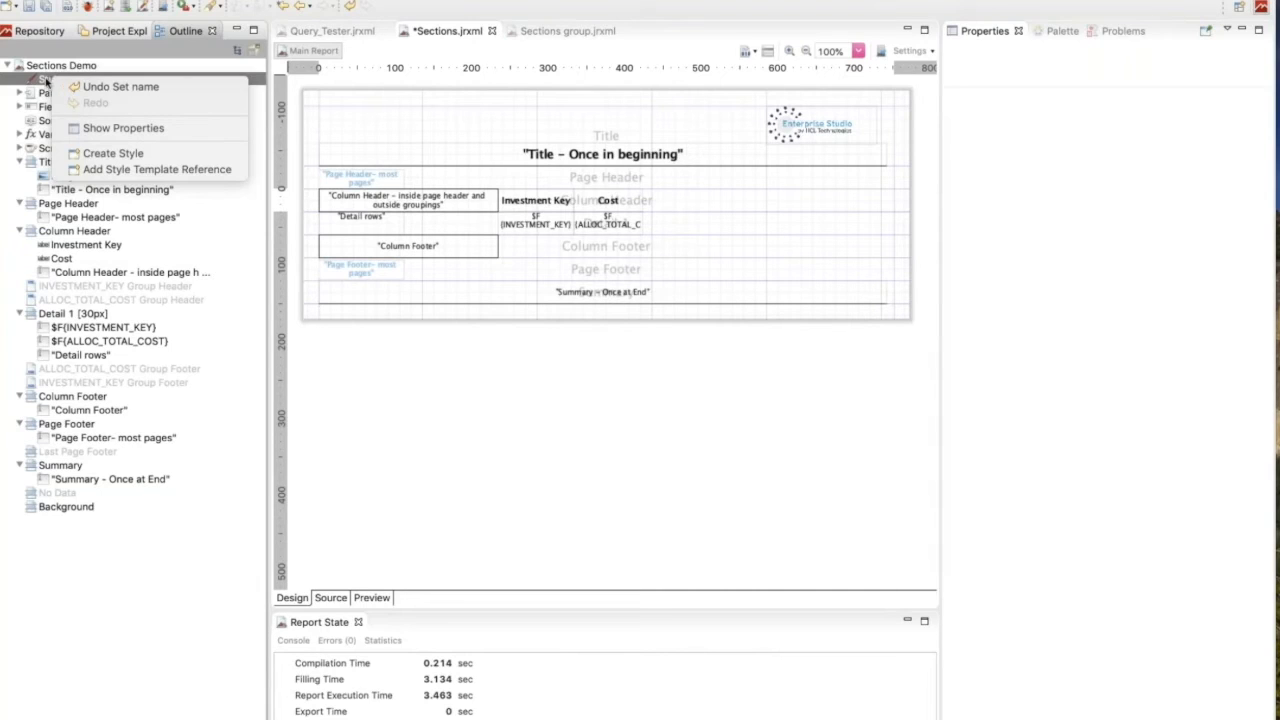
{"action": "left_click", "coordinate": [512, 443]}
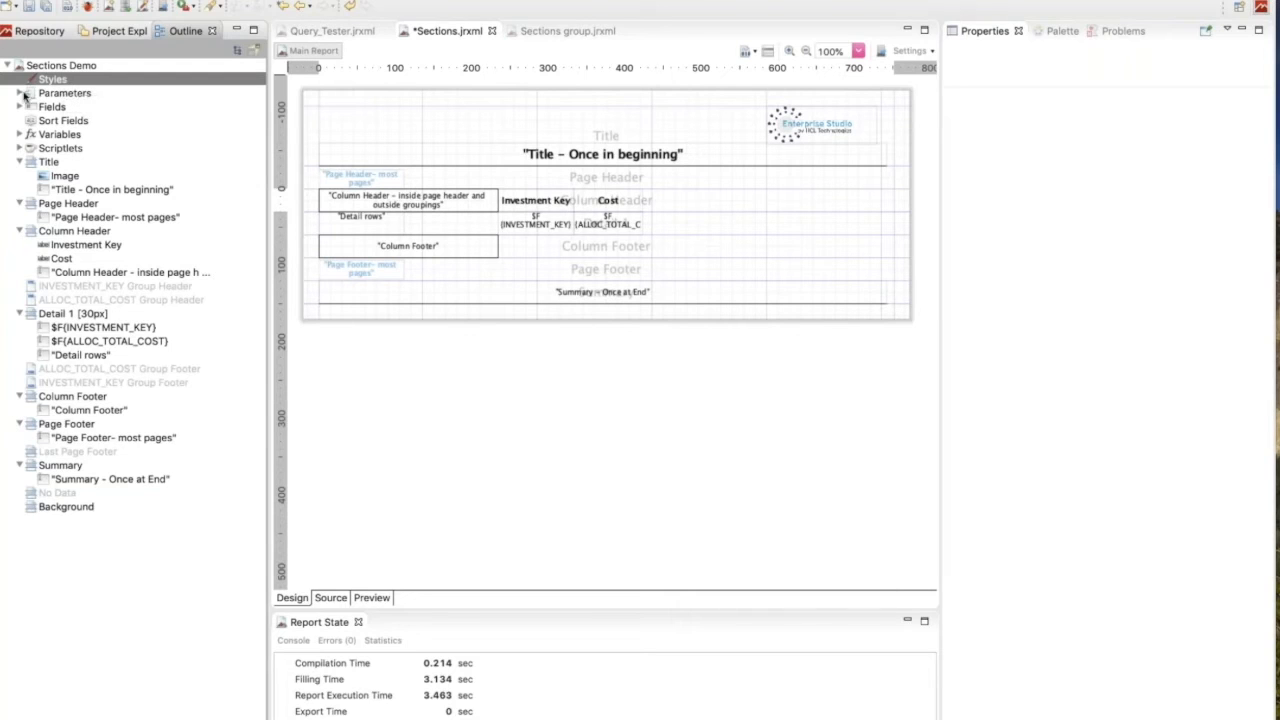
{"action": "left_click", "coordinate": [19, 93]}
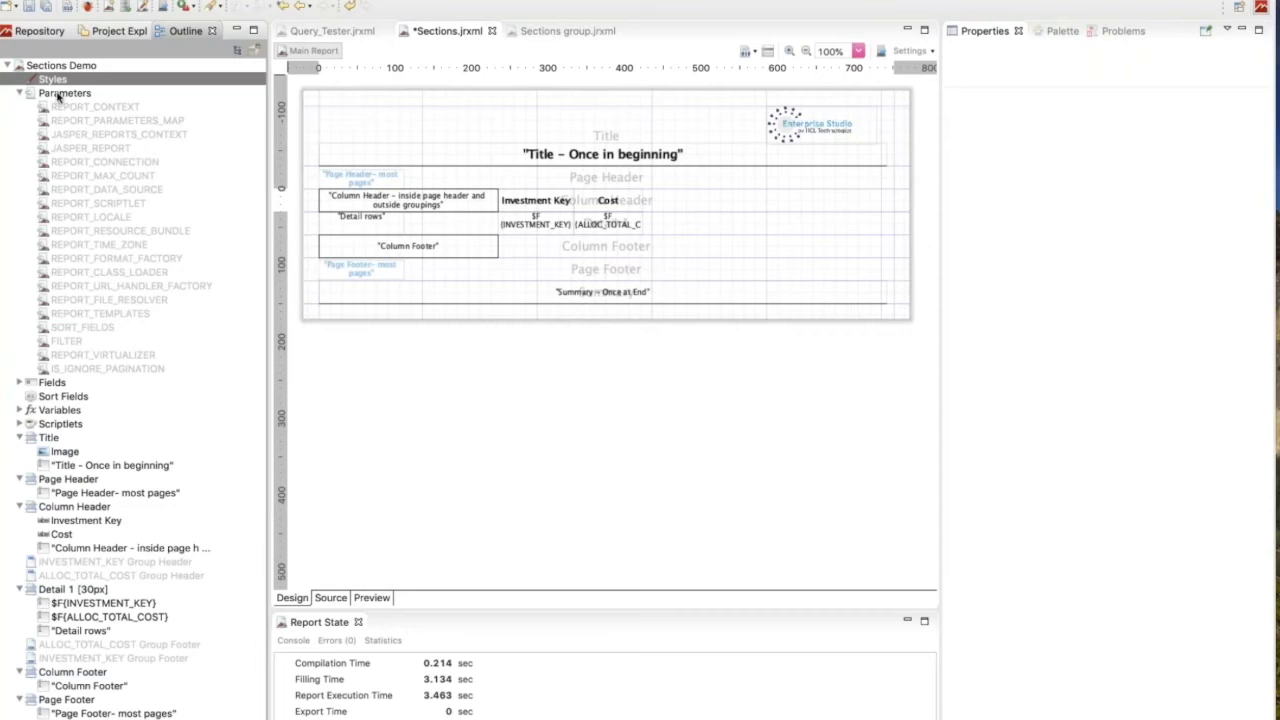
{"action": "right_click", "coordinate": [58, 95]}
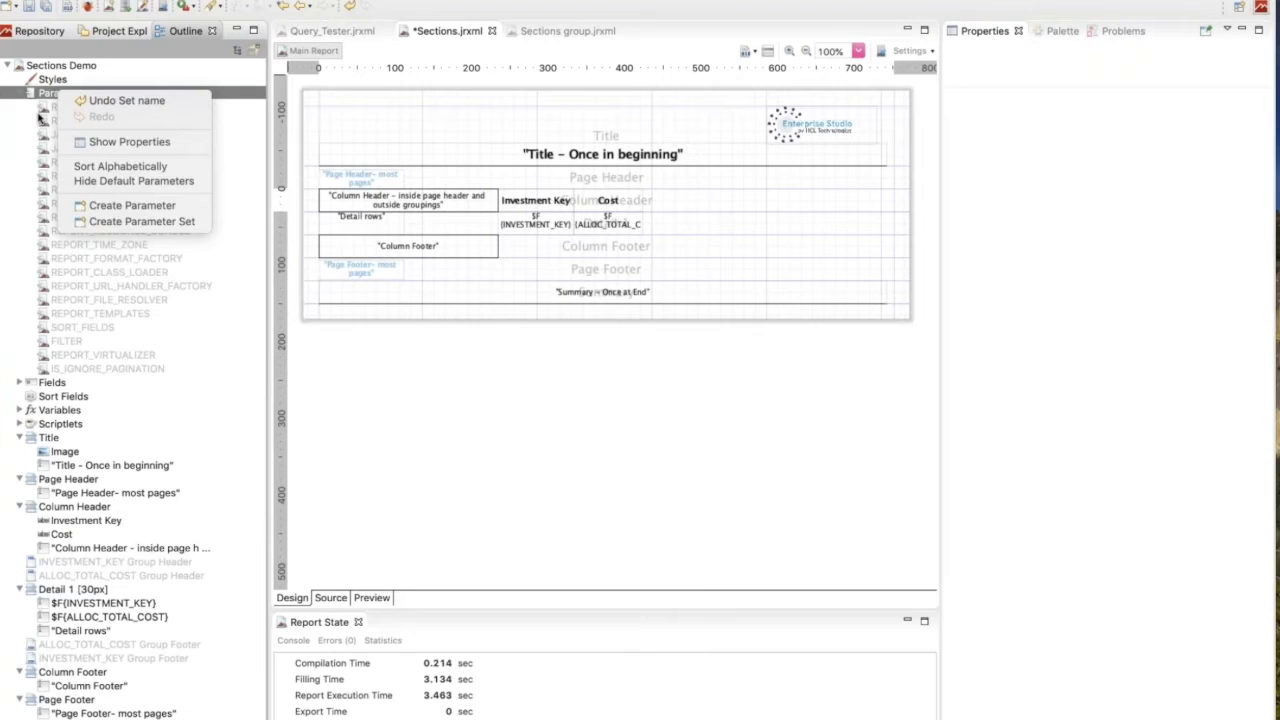
{"action": "left_click", "coordinate": [34, 152]}
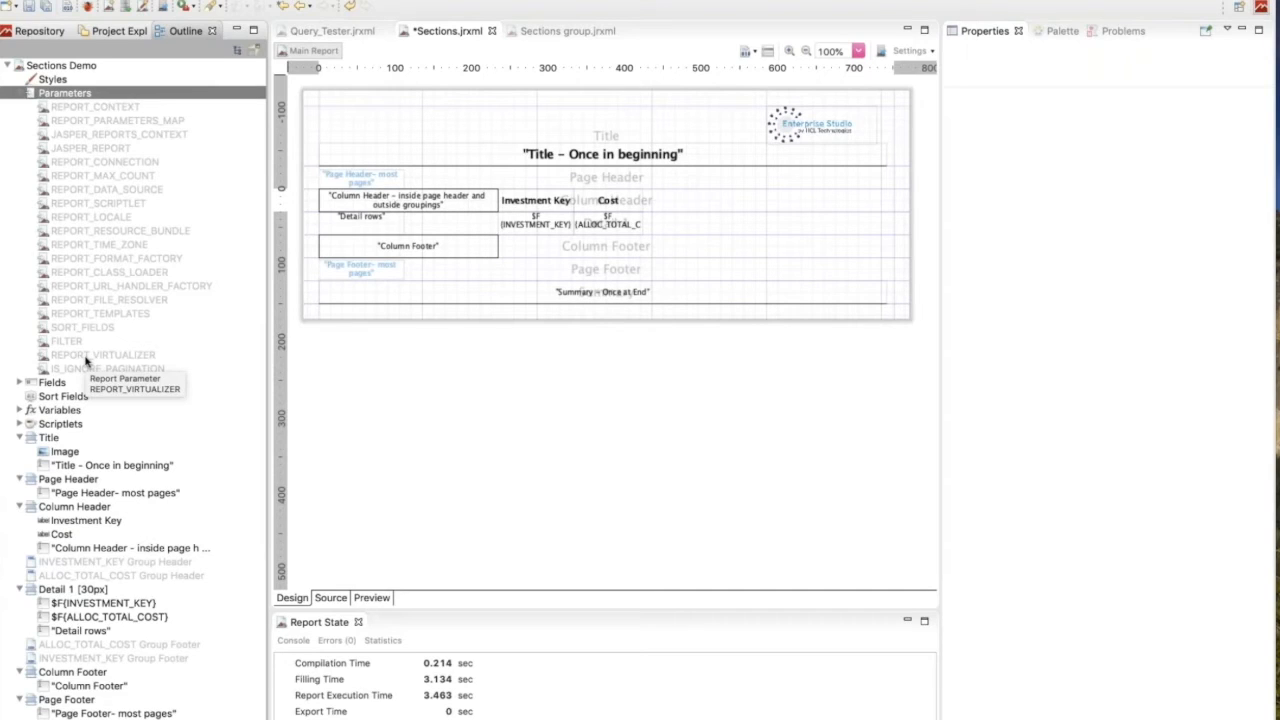
{"action": "left_click", "coordinate": [20, 92]}
Expand the report's Fields and compare them with the columns selected in the dataset query, highlighting if.investment_key.
{"action": "left_click", "coordinate": [19, 107]}
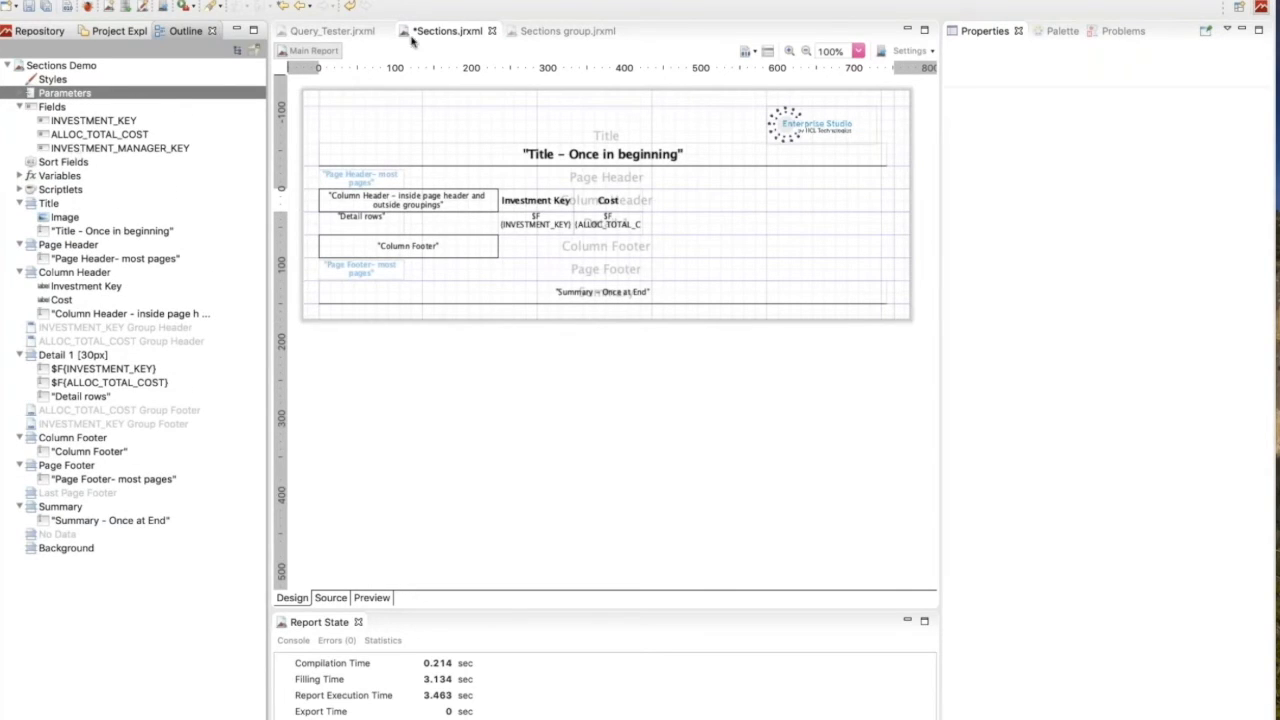
{"action": "left_click", "coordinate": [768, 55]}
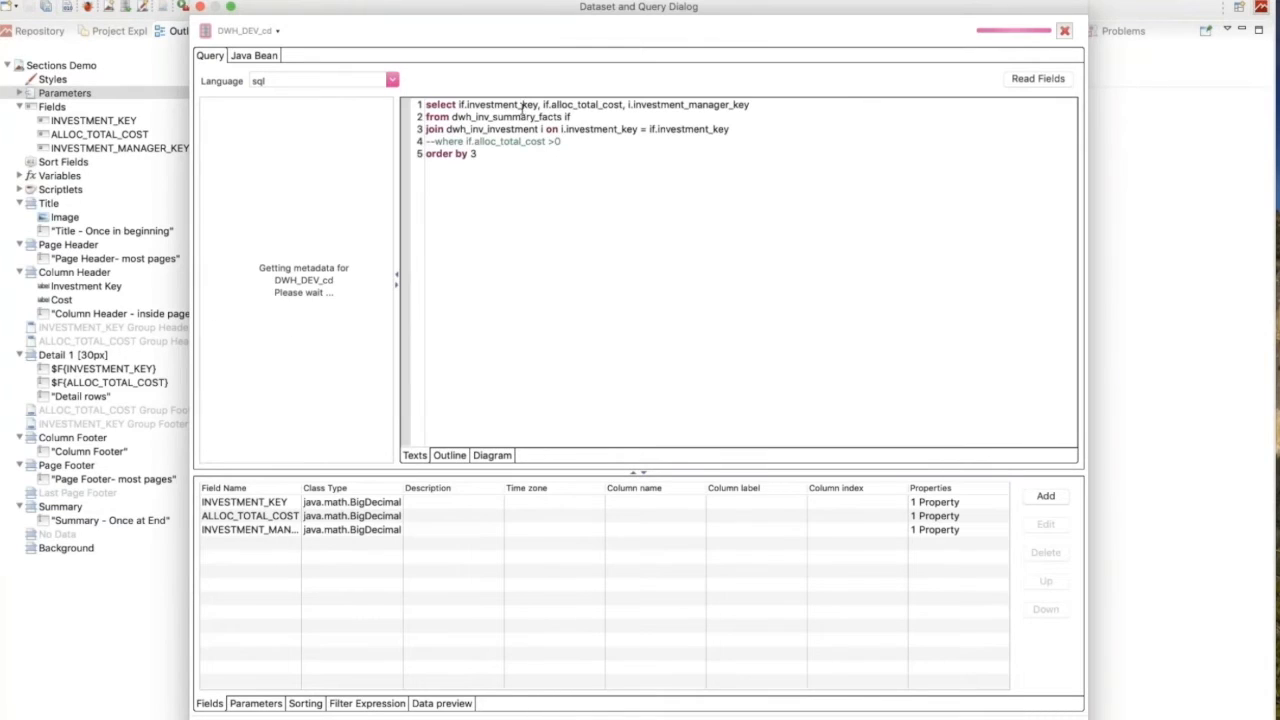
{"action": "left_click_drag", "start_coordinate": [458, 104], "coordinate": [540, 104]}
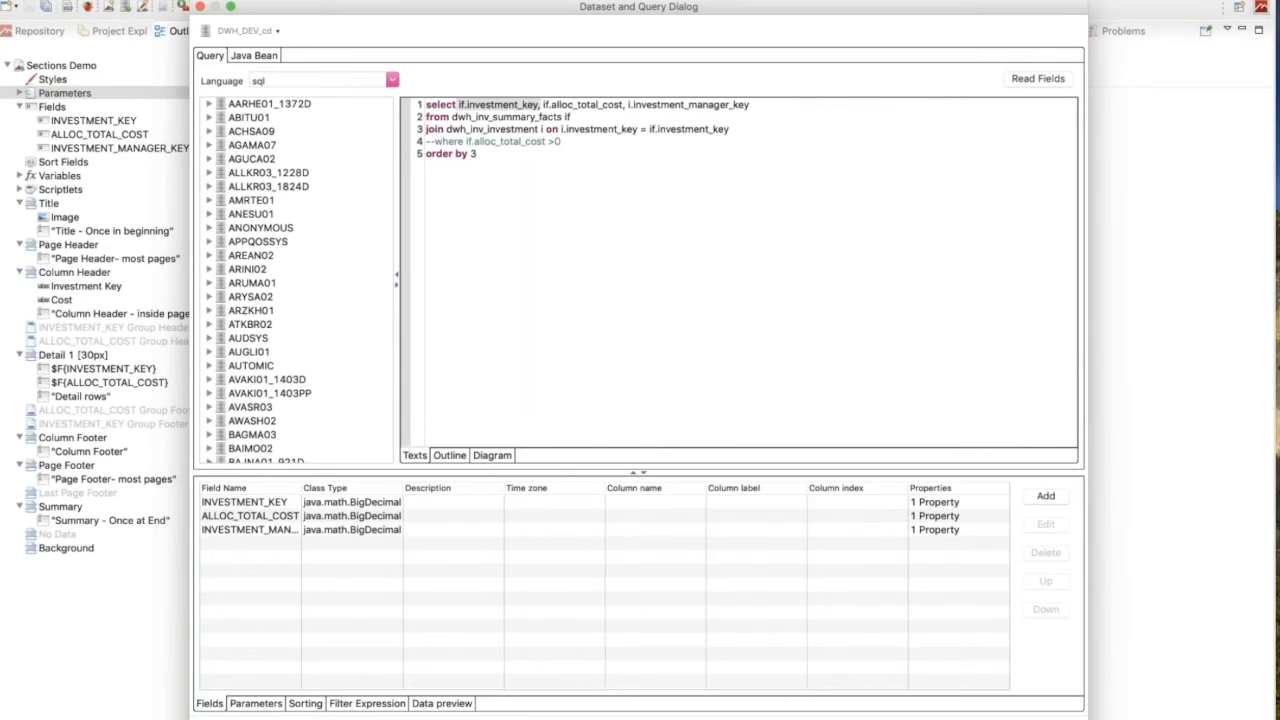
{"action": "left_click", "coordinate": [955, 719]}
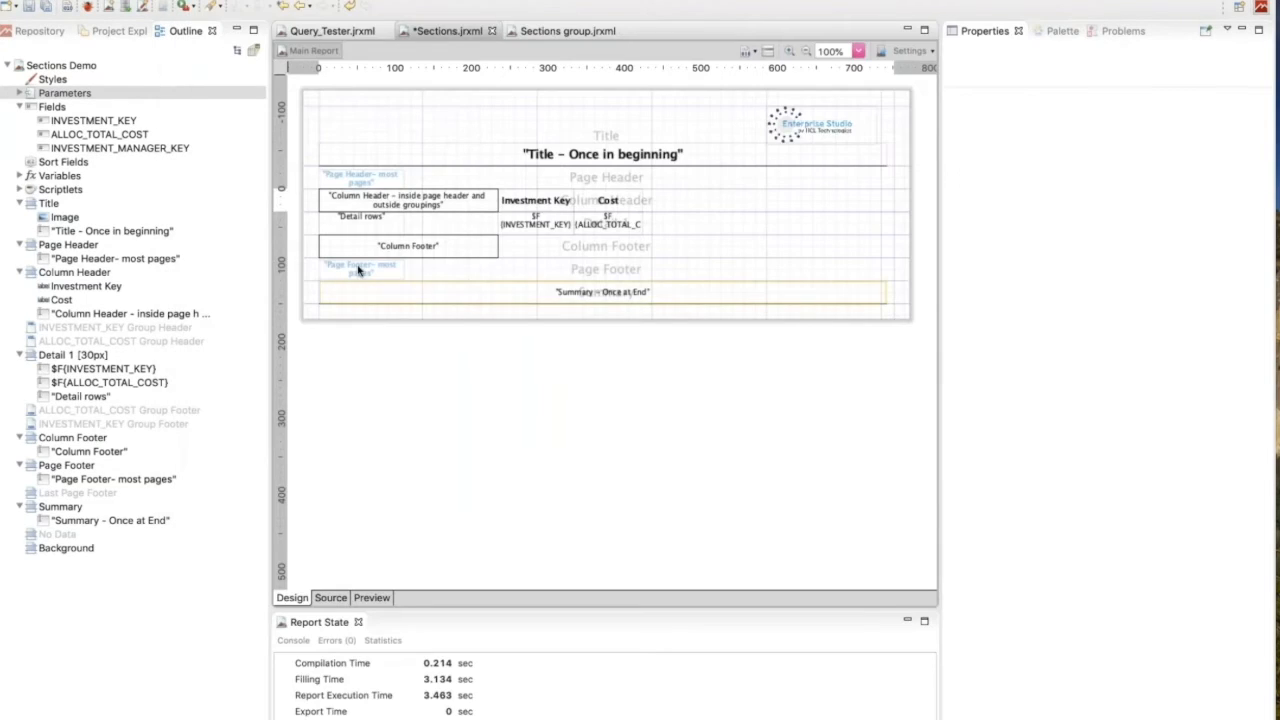
Try adding another column after i.investment_manager_key in the select clause of the dataset query.
{"action": "left_click", "coordinate": [768, 51]}
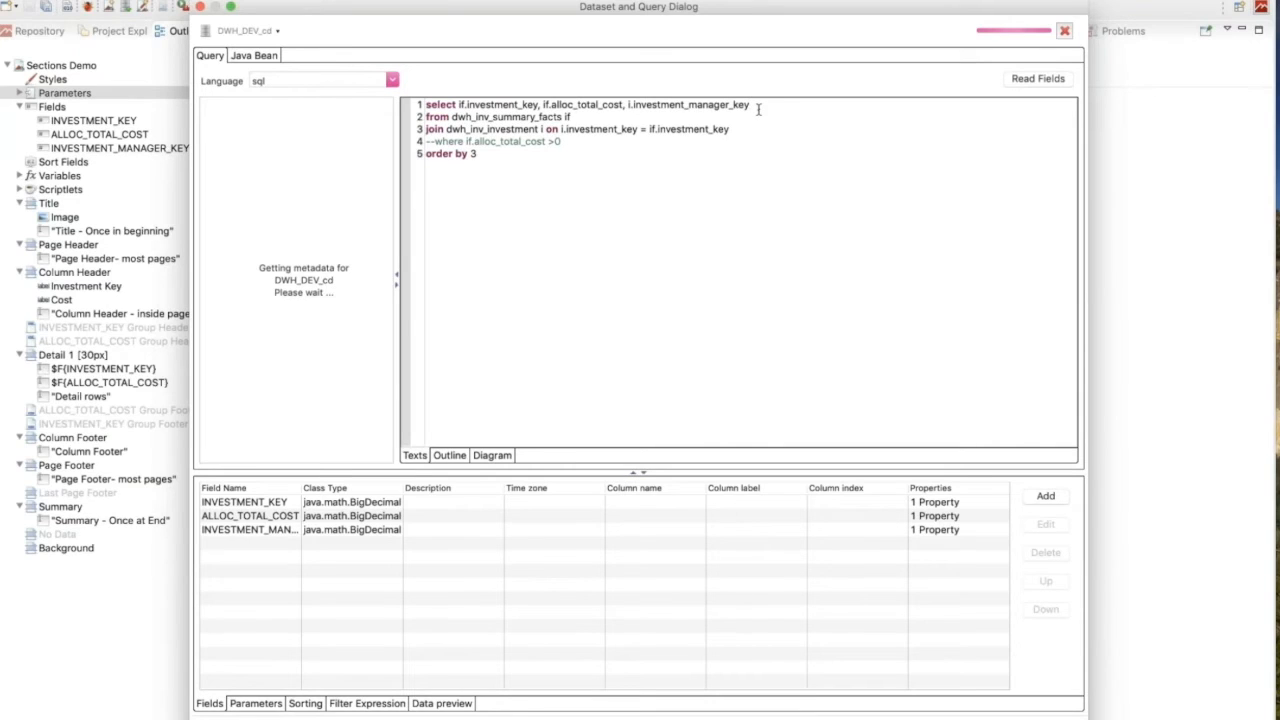
{"action": "left_click", "coordinate": [758, 109]}
{"action": "type", "text": ",addi"}
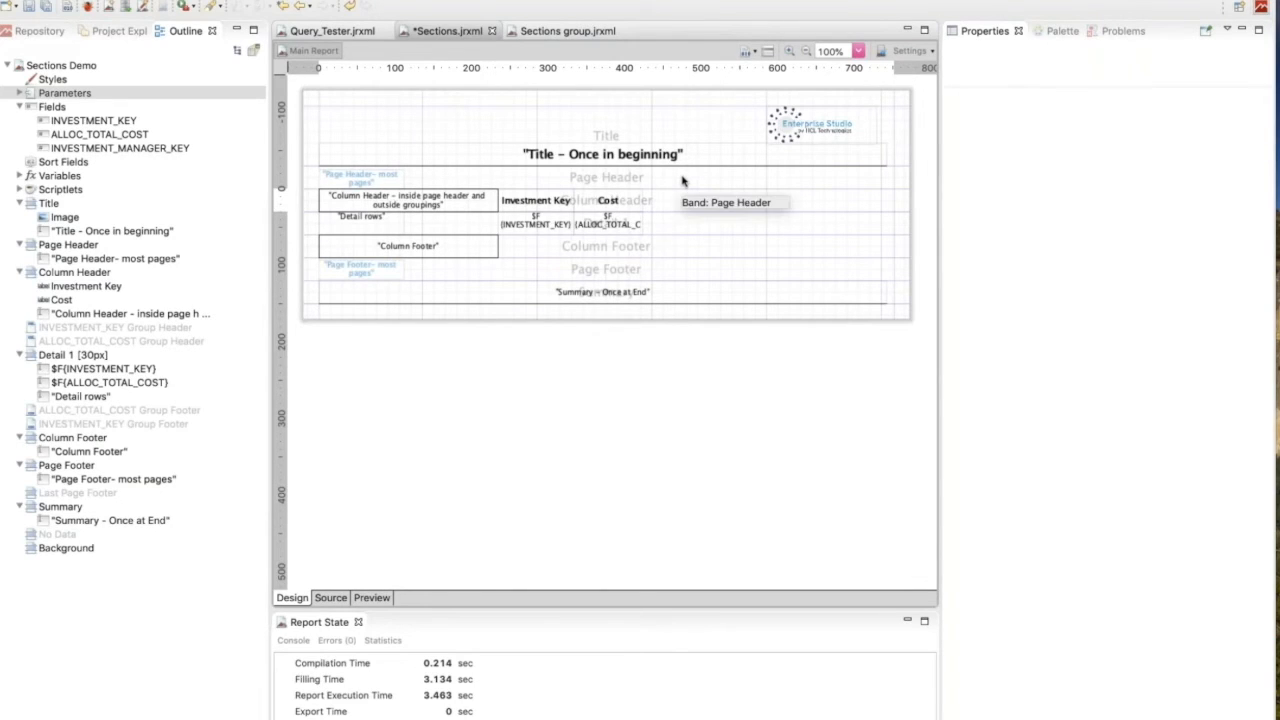
Look through the Fields, Sort Fields, Variables and Scriptlets nodes of the report outline, collapsing each one again.
{"action": "left_click", "coordinate": [18, 107]}
{"action": "left_click", "coordinate": [42, 120]}
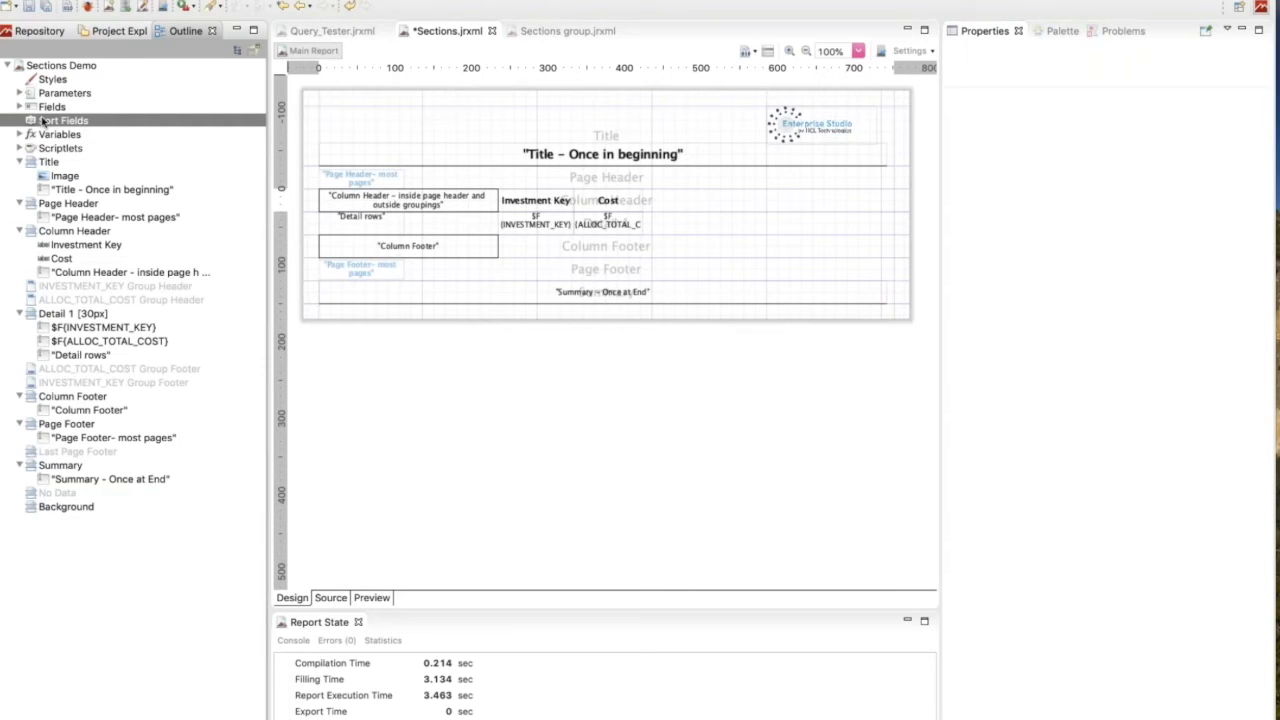
{"action": "left_click", "coordinate": [18, 108]}
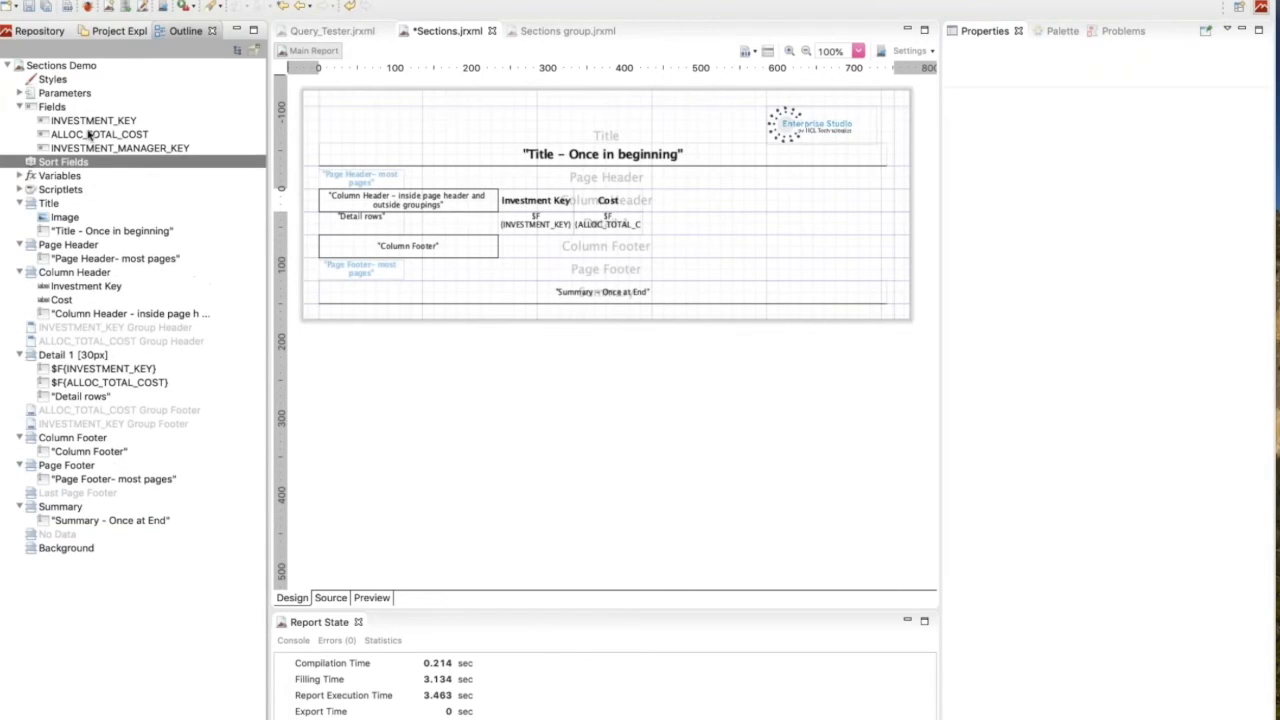
{"action": "left_click", "coordinate": [19, 107]}
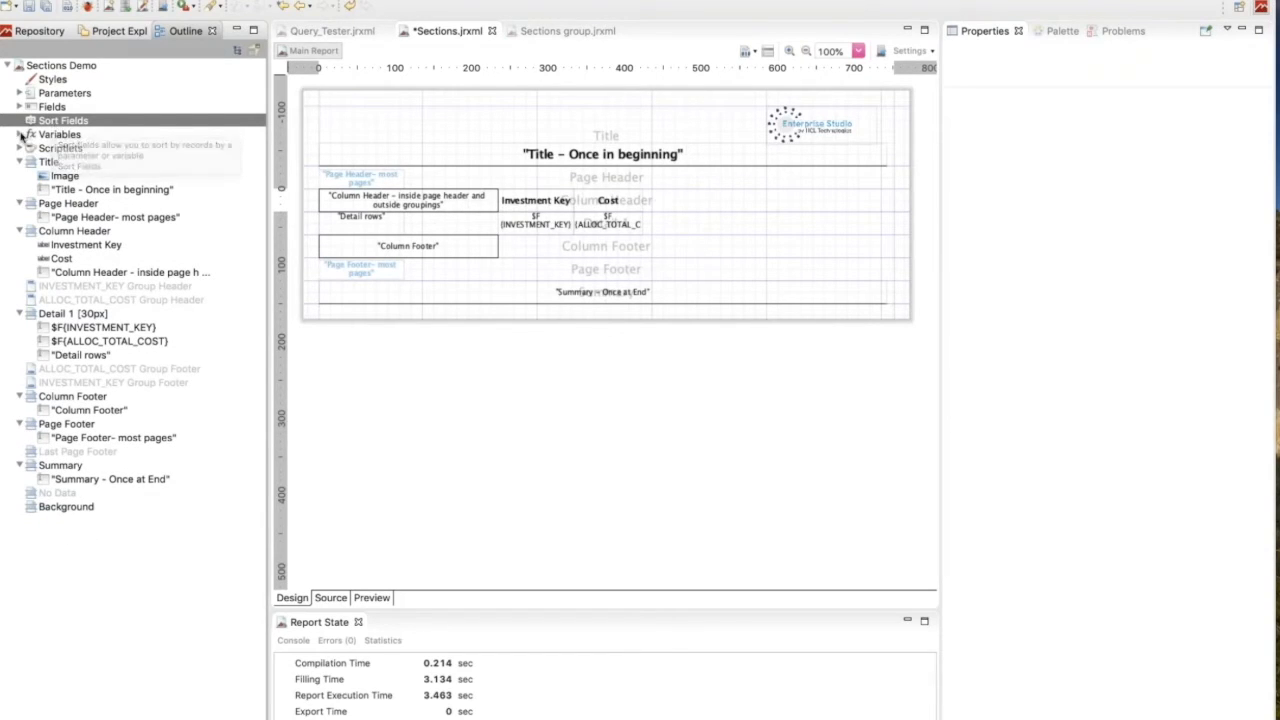
{"action": "left_click", "coordinate": [19, 135]}
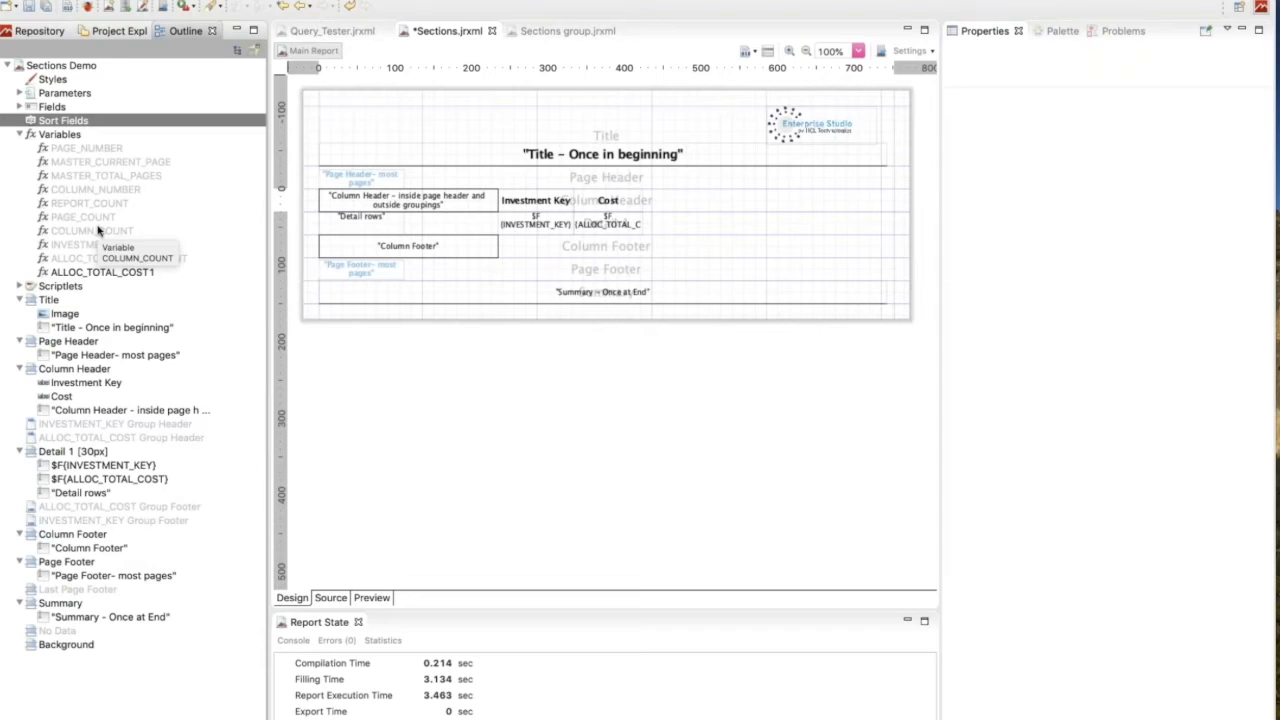
{"action": "left_click", "coordinate": [21, 135]}
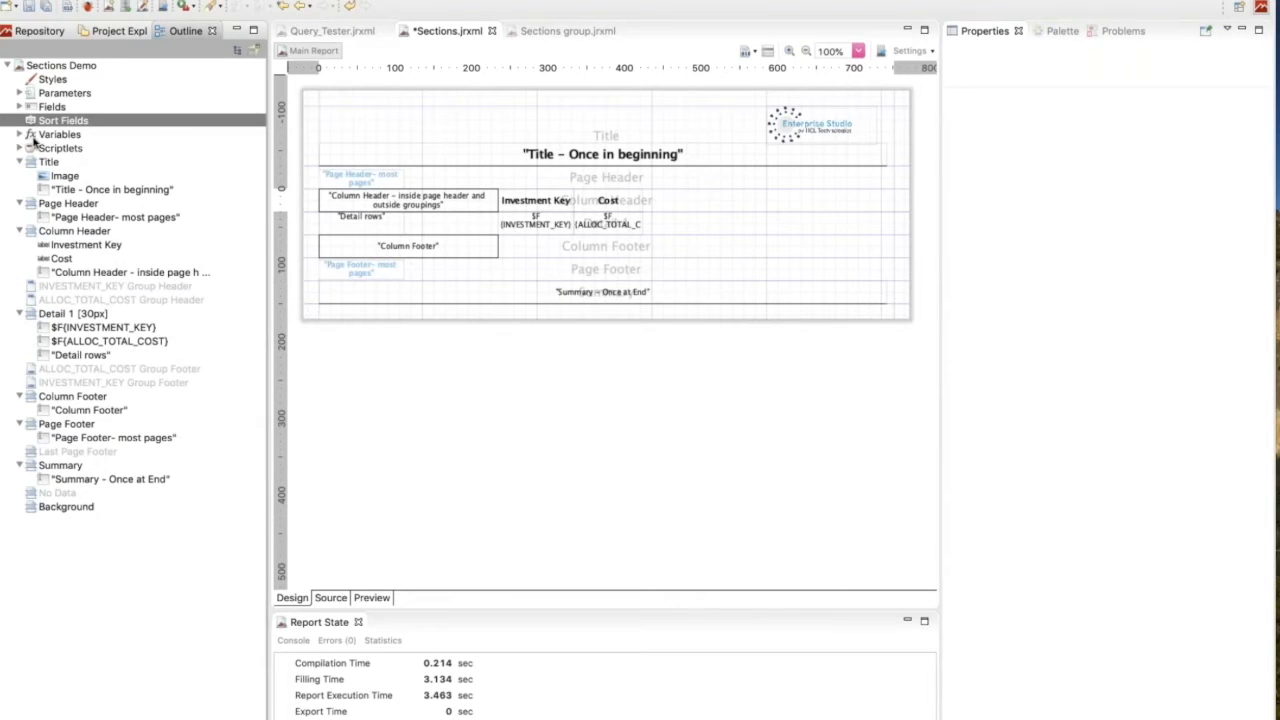
{"action": "left_click", "coordinate": [47, 151]}
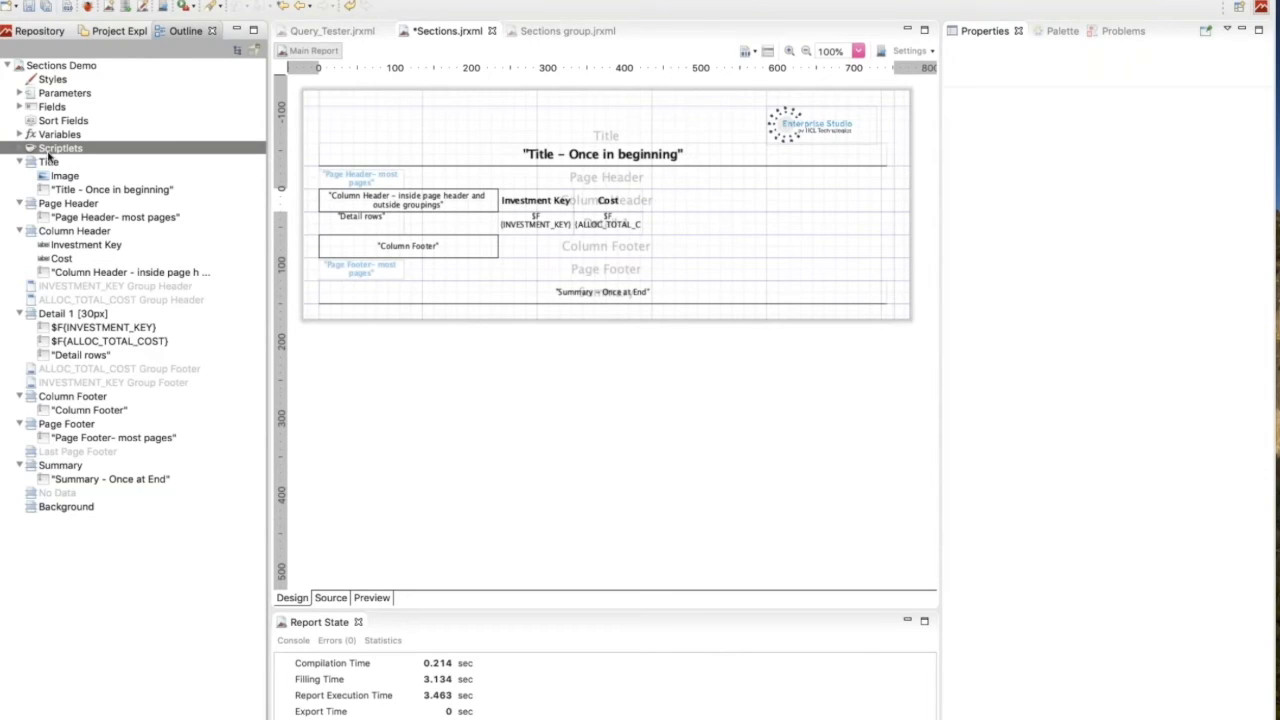
{"action": "left_click", "coordinate": [22, 149]}
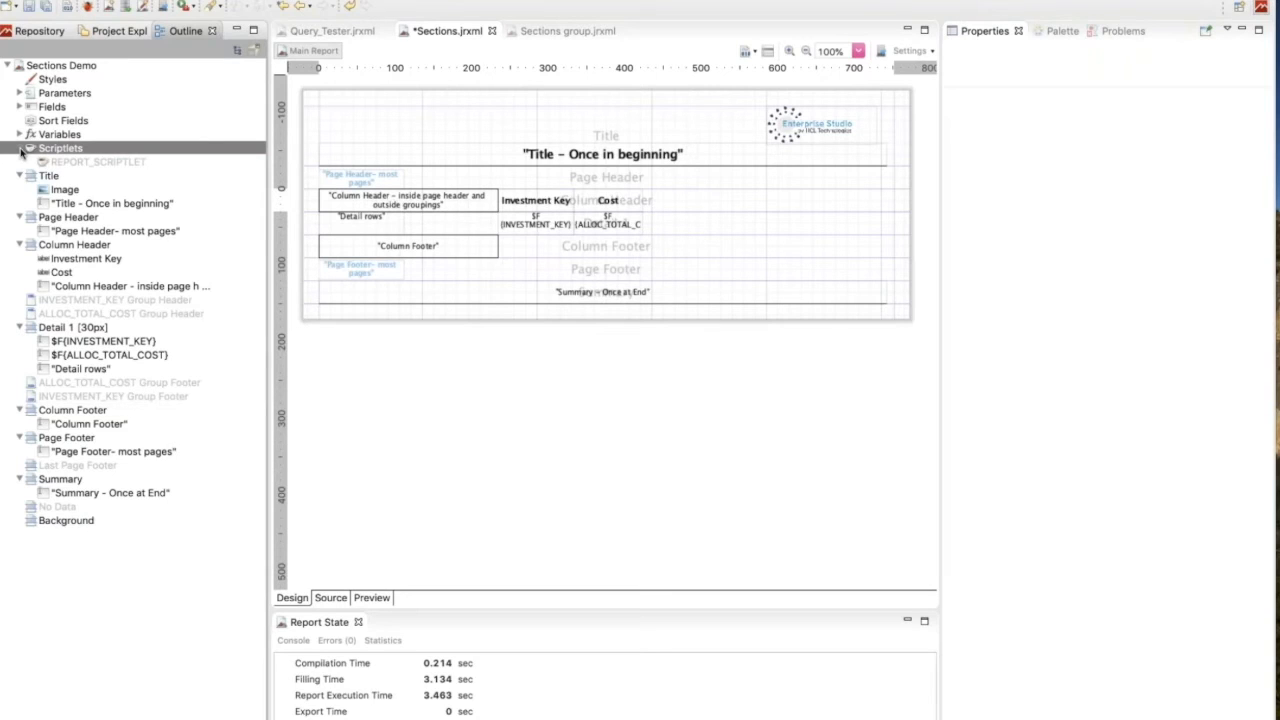
{"action": "left_click", "coordinate": [22, 149]}
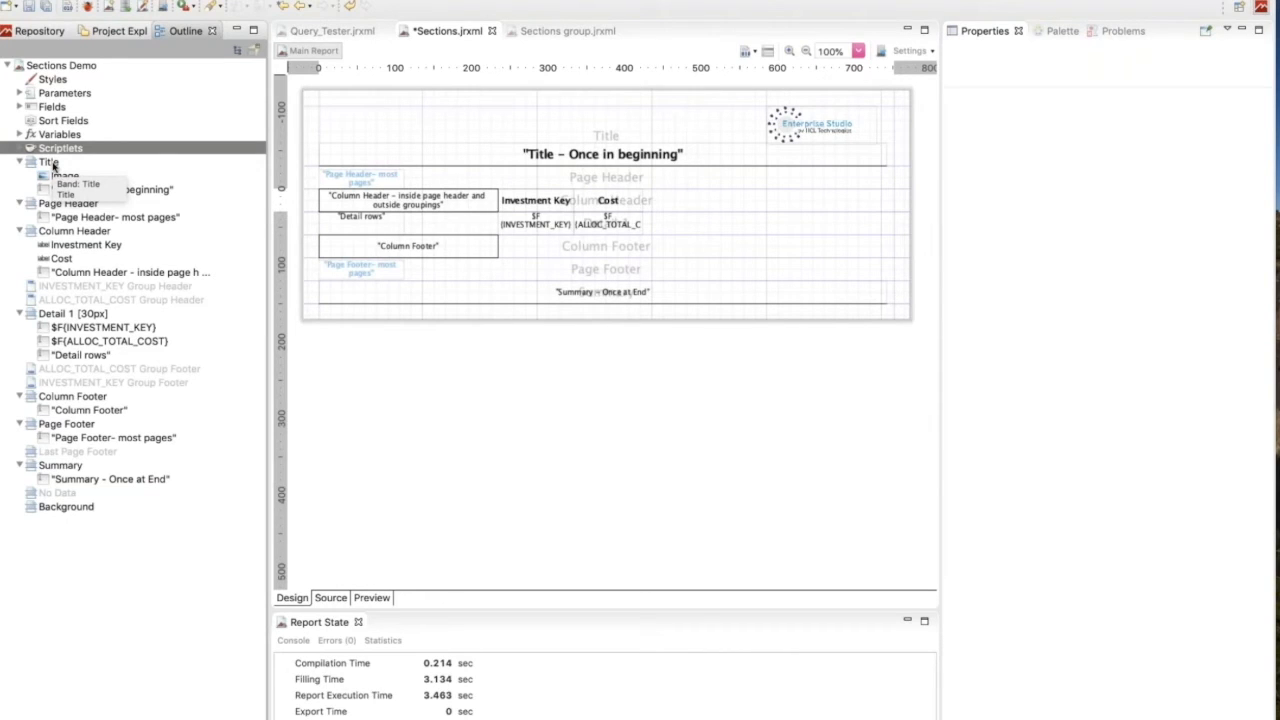
Show the Title band's properties, and enable Title On A New Page in the report's own properties.
{"action": "left_click", "coordinate": [380, 135]}
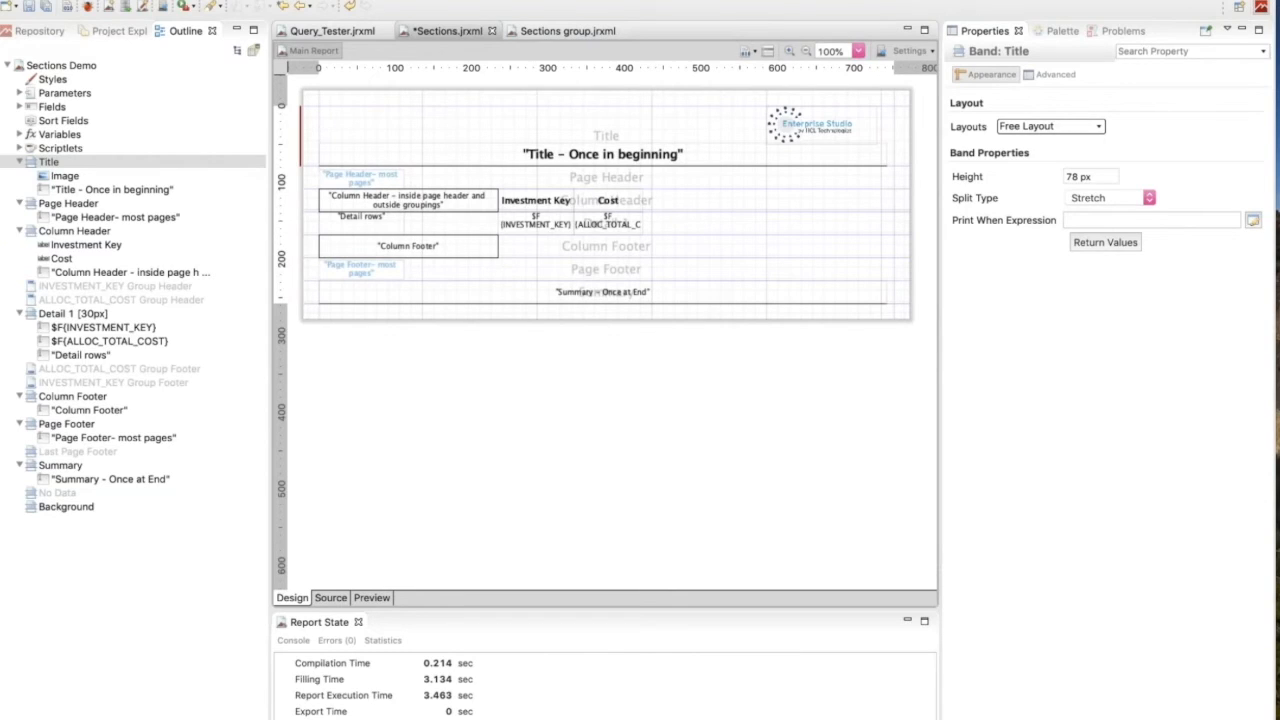
{"action": "left_click", "coordinate": [365, 400]}
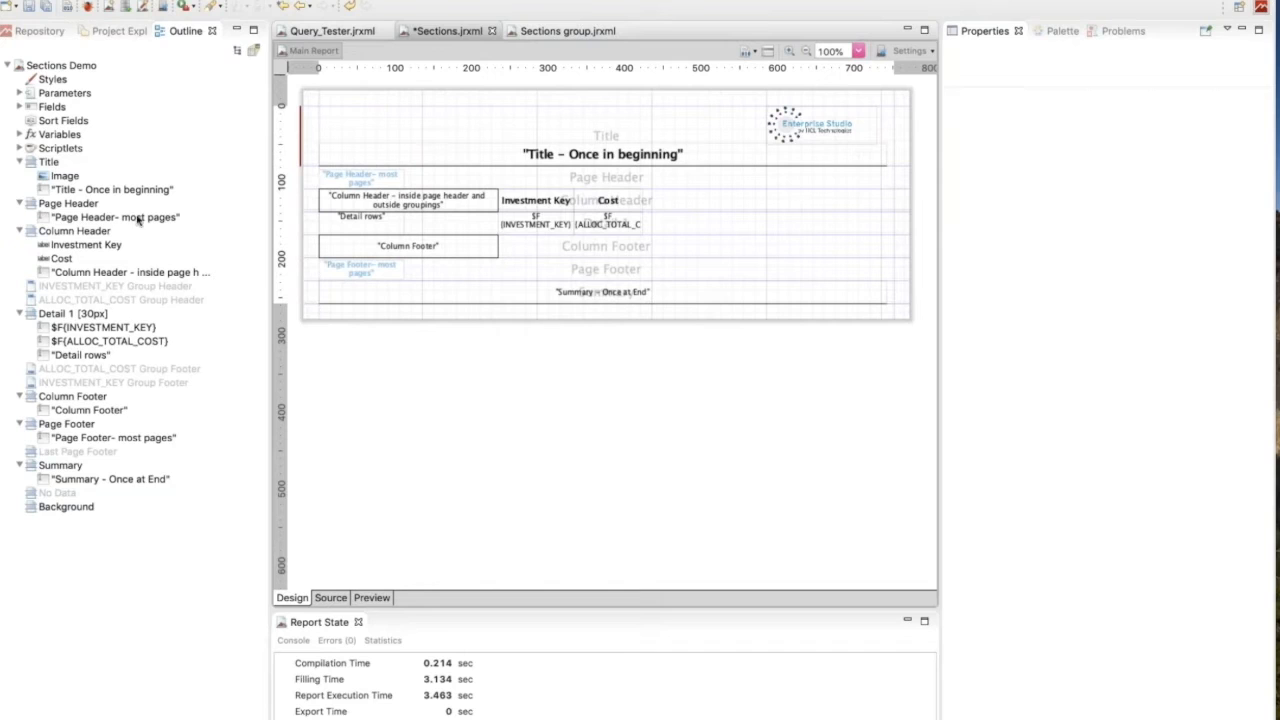
{"action": "left_click", "coordinate": [66, 67]}
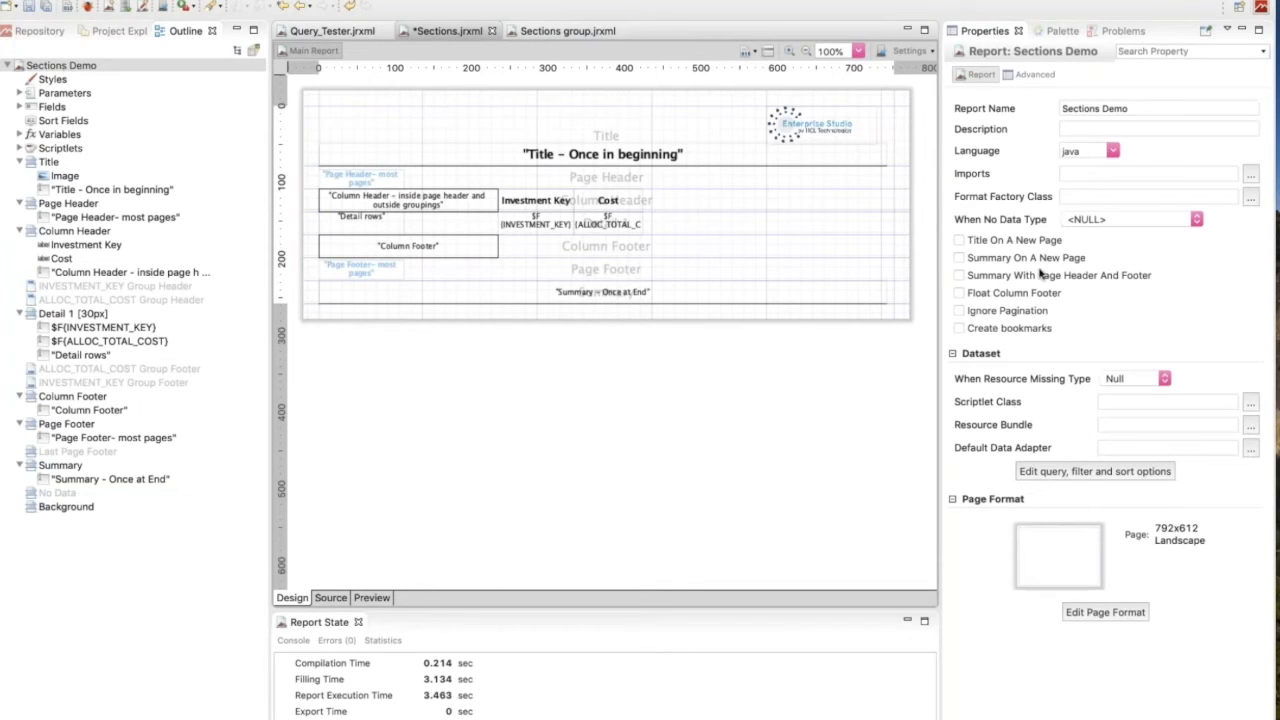
{"action": "left_click", "coordinate": [959, 241]}
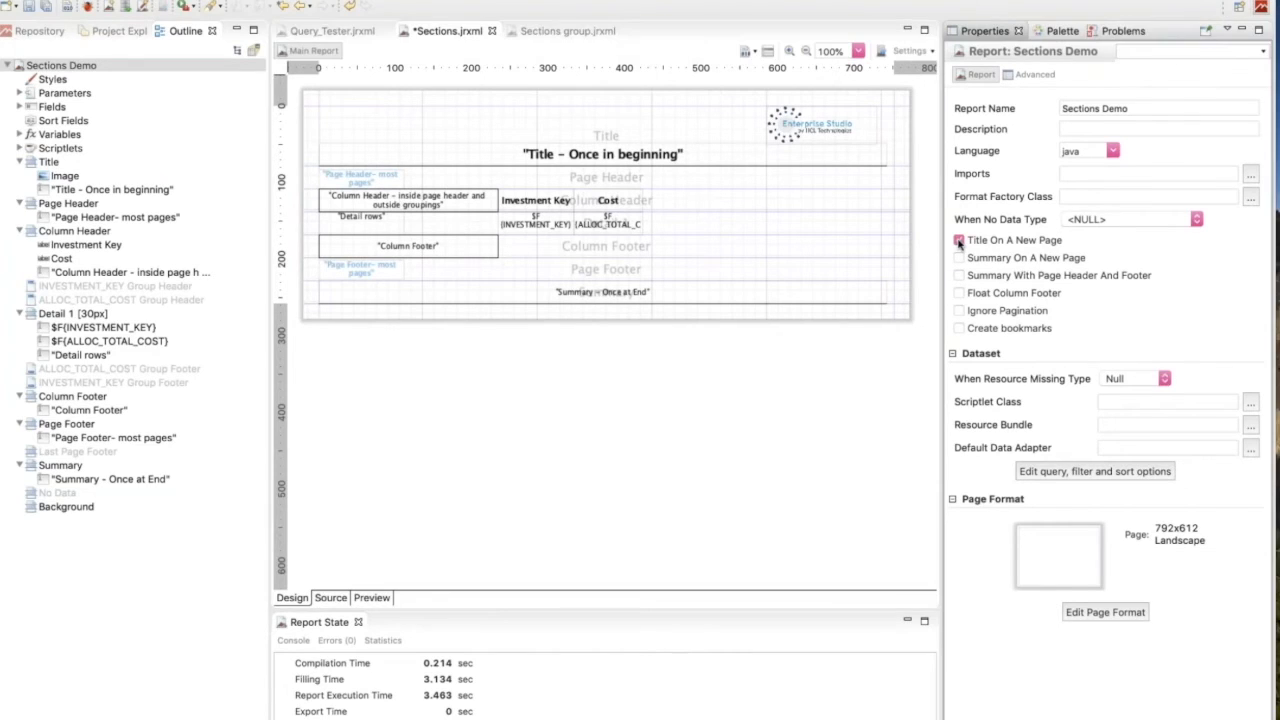
Disable Title On A New Page for the report, and preview its first and last pages.
{"action": "left_click", "coordinate": [959, 241]}
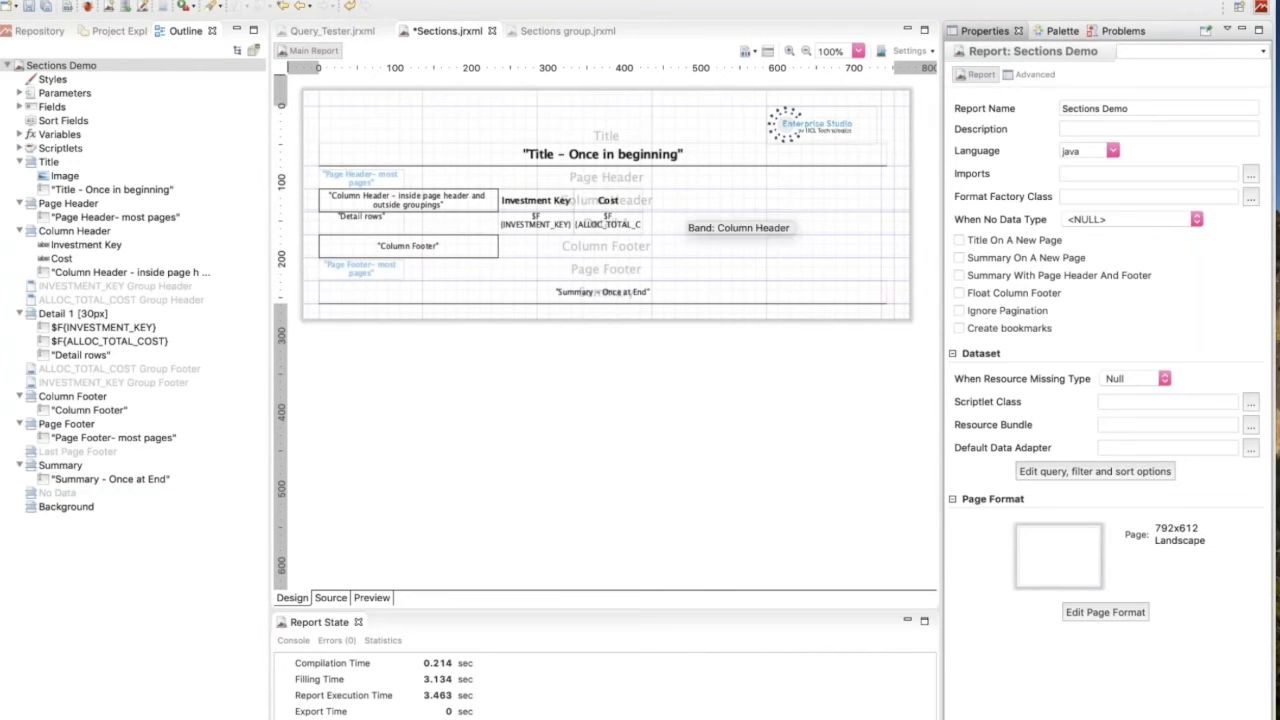
{"action": "left_click", "coordinate": [685, 210]}
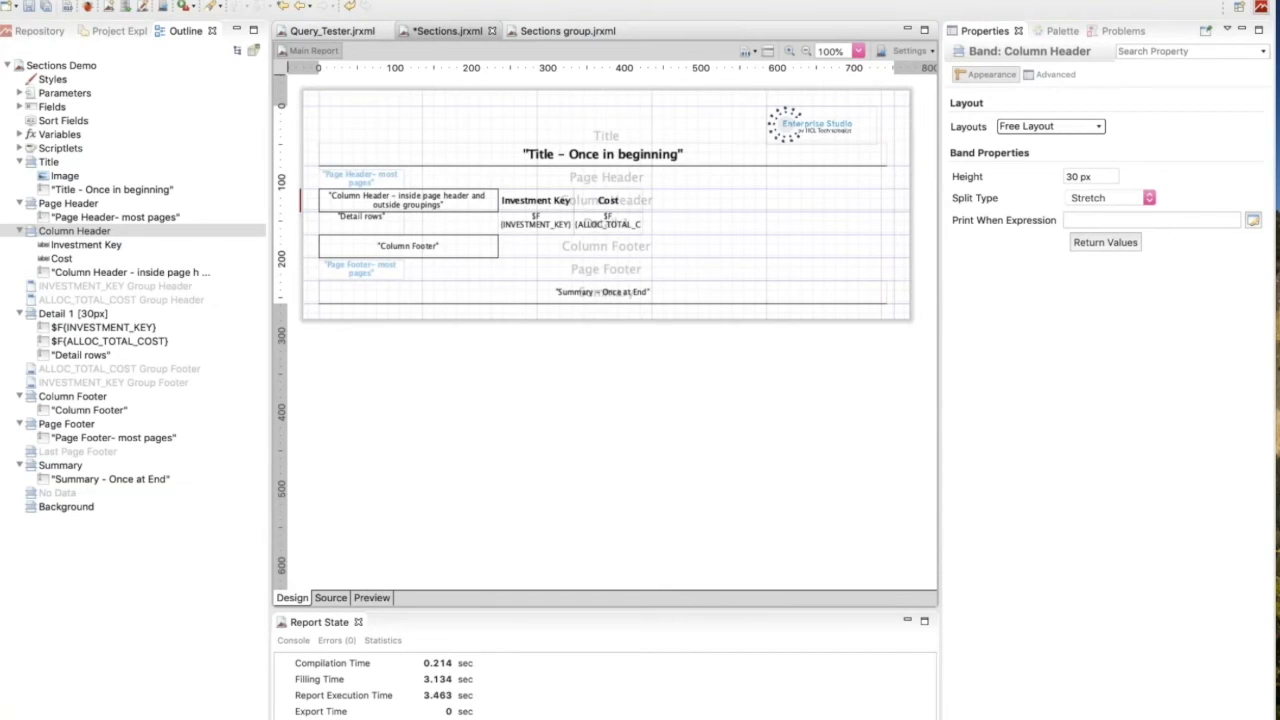
{"action": "left_click", "coordinate": [371, 597]}
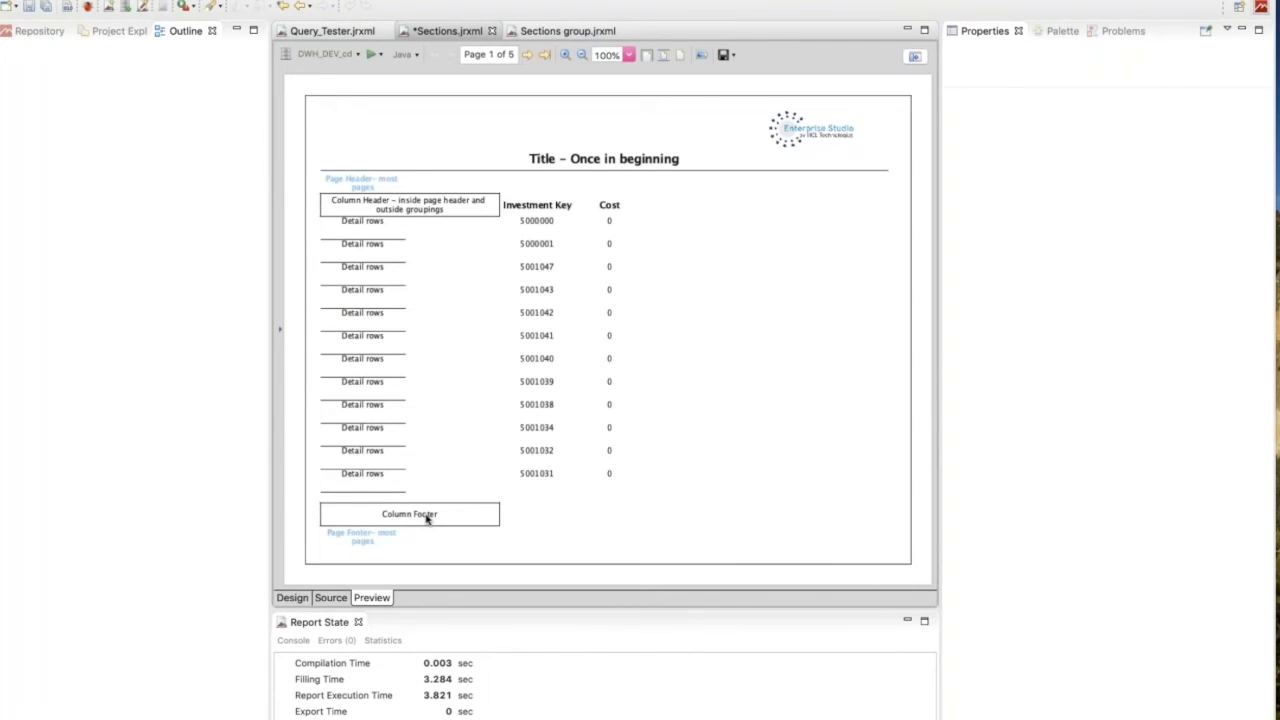
{"action": "left_click", "coordinate": [545, 56]}
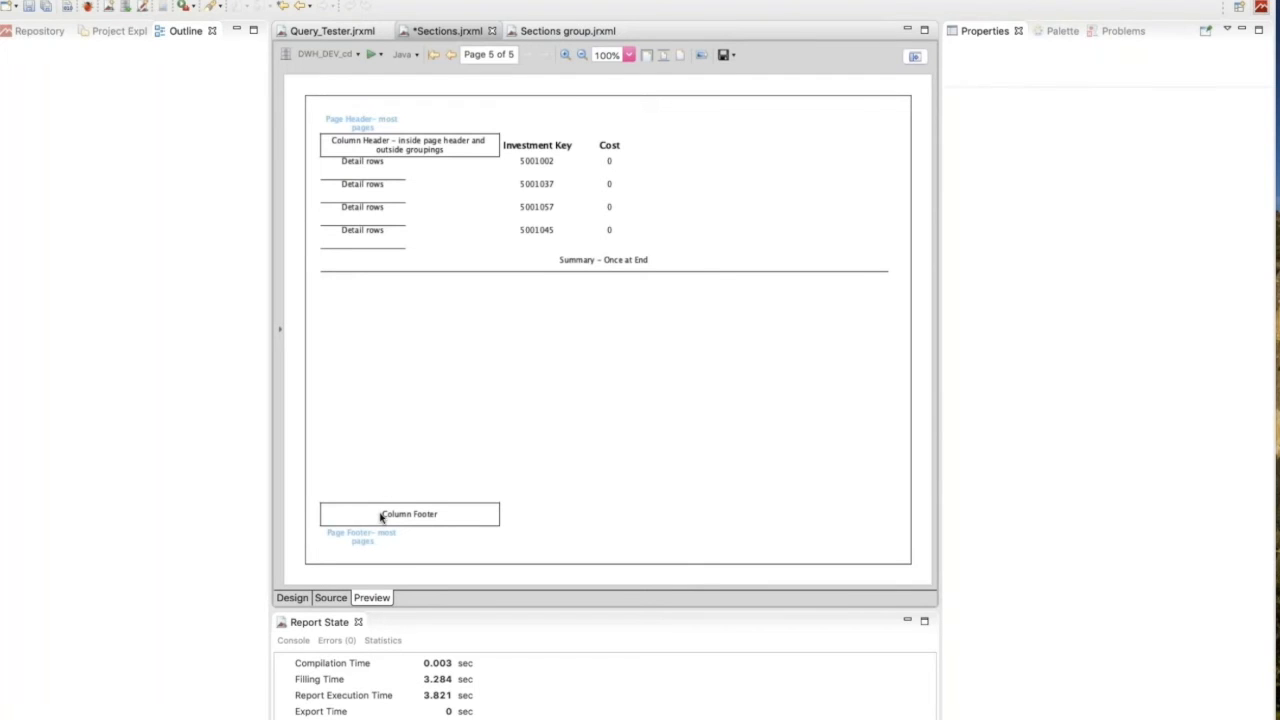
Enable Float Column Footer in the report's own properties, and preview the first and last pages.
{"action": "left_click", "coordinate": [292, 598]}
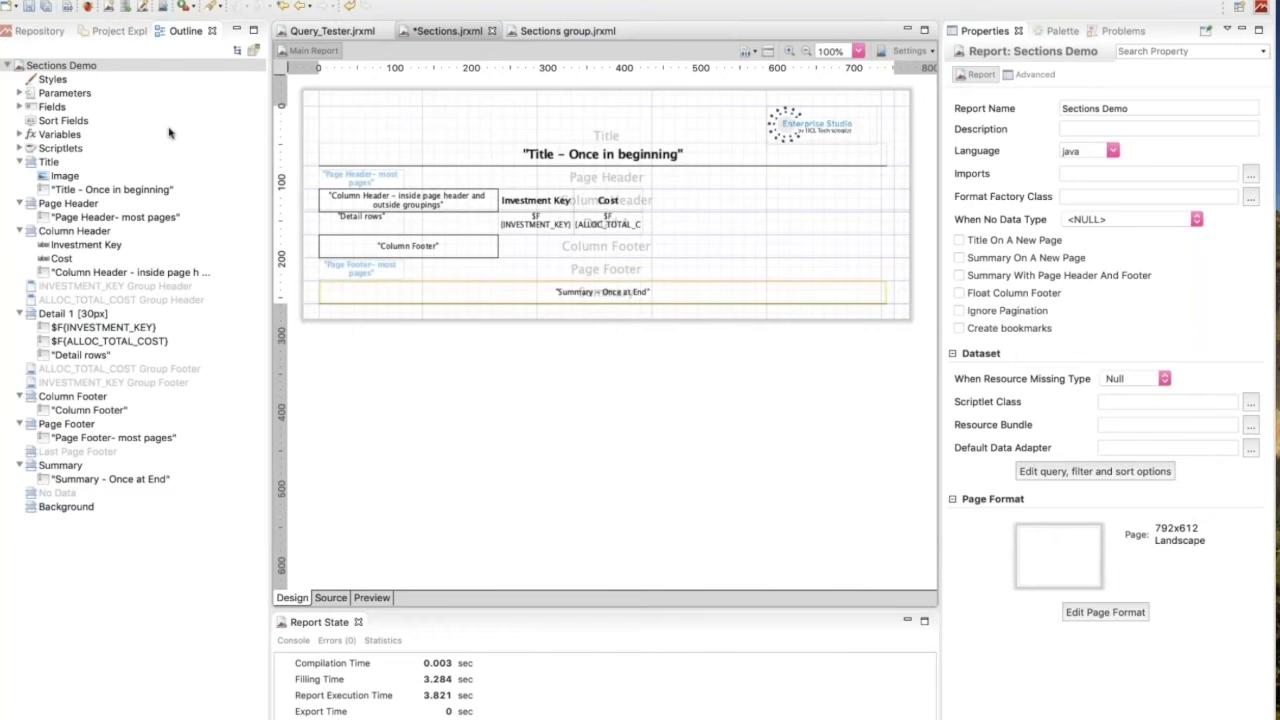
{"action": "right_click", "coordinate": [83, 67]}
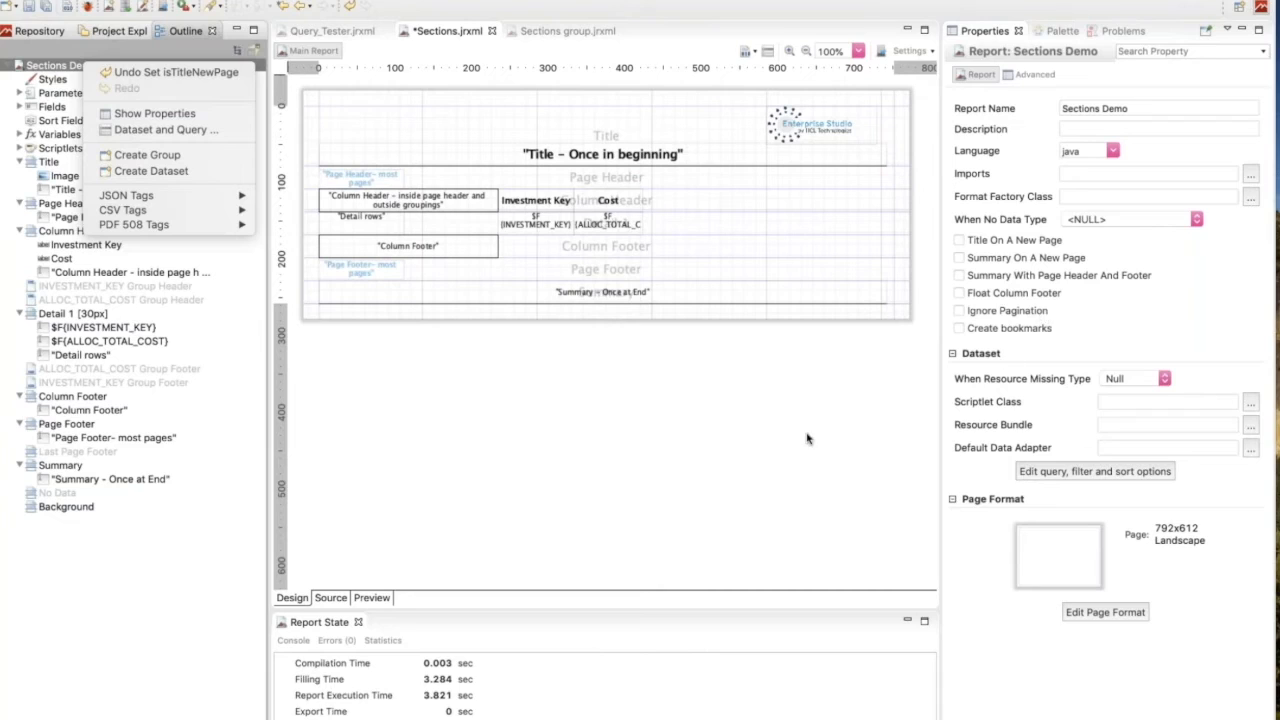
{"action": "left_click", "coordinate": [960, 296]}
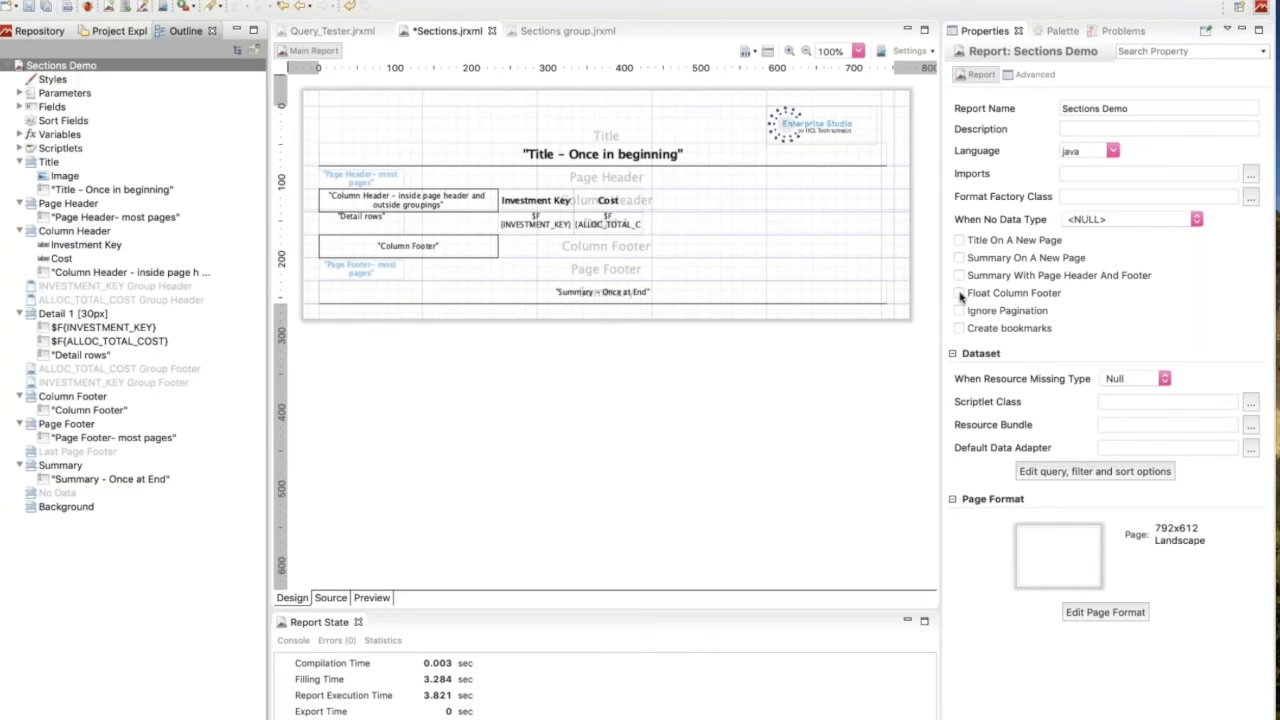
{"action": "left_click", "coordinate": [960, 296]}
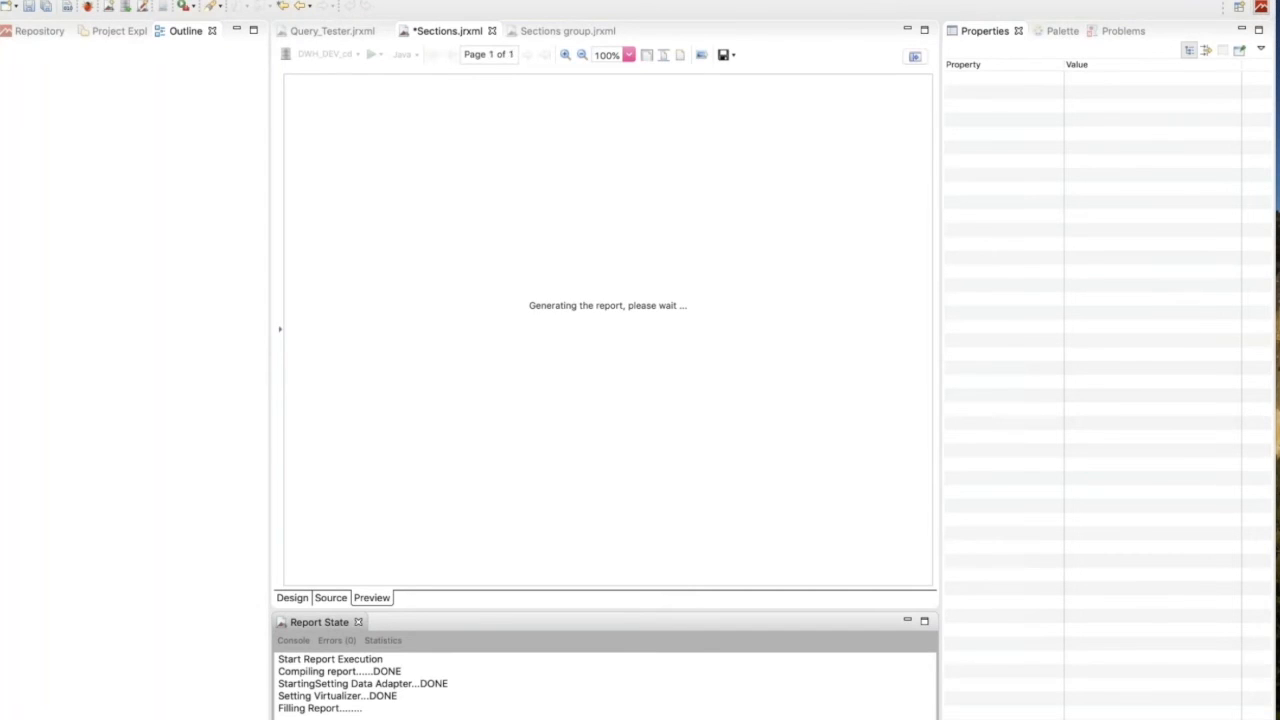
{"action": "left_click", "coordinate": [402, 528]}
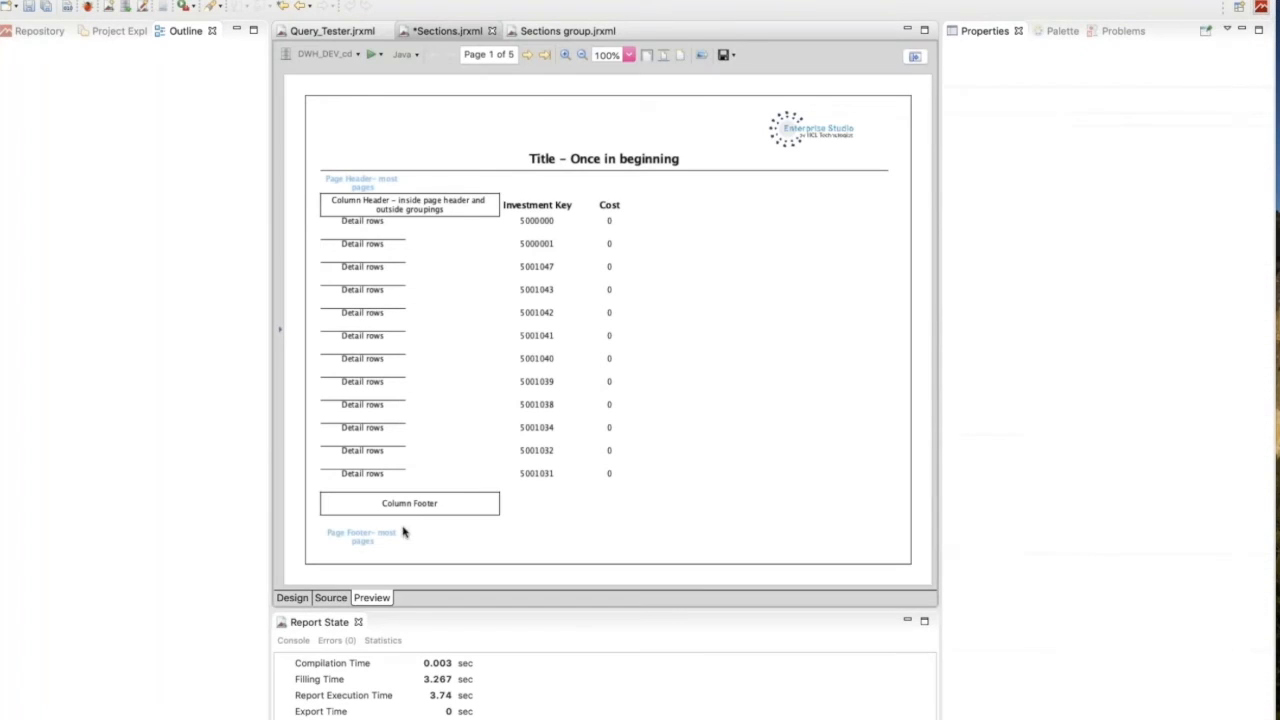
{"action": "left_click", "coordinate": [546, 56]}
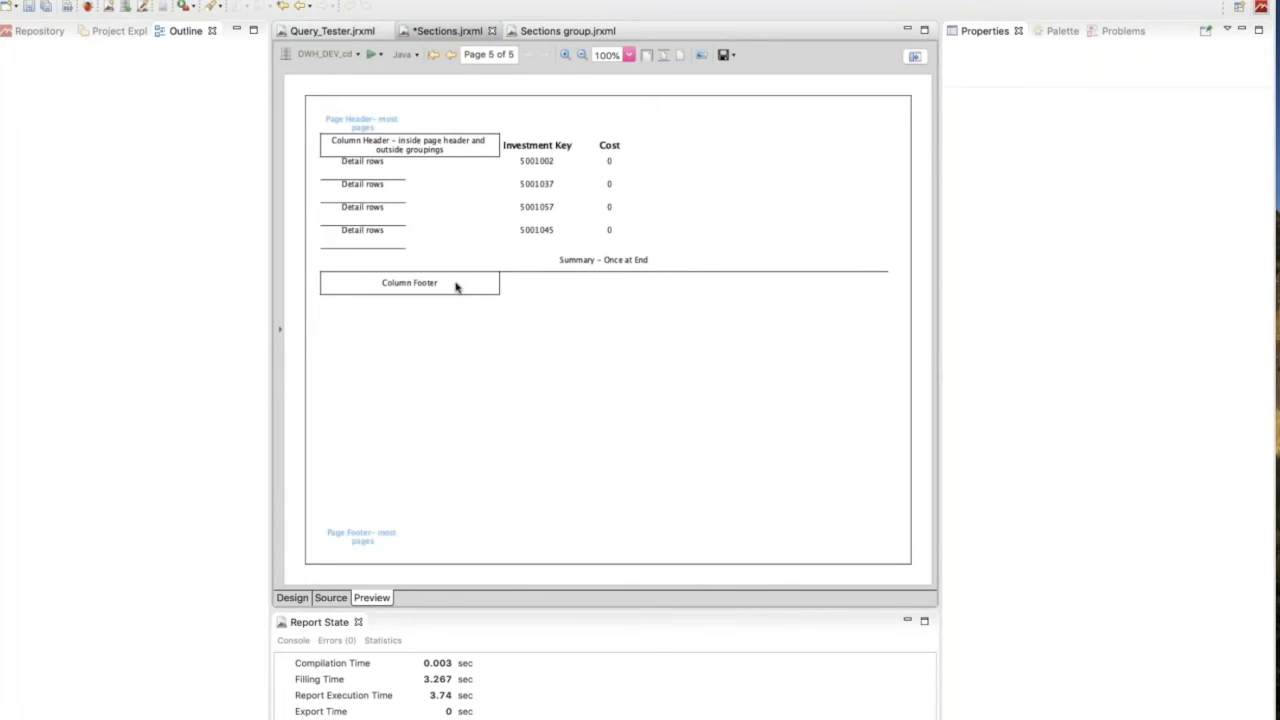
Try splitting the report into 2 columns in its page format, then discard the change and check the column settings again.
{"action": "left_click", "coordinate": [292, 598]}
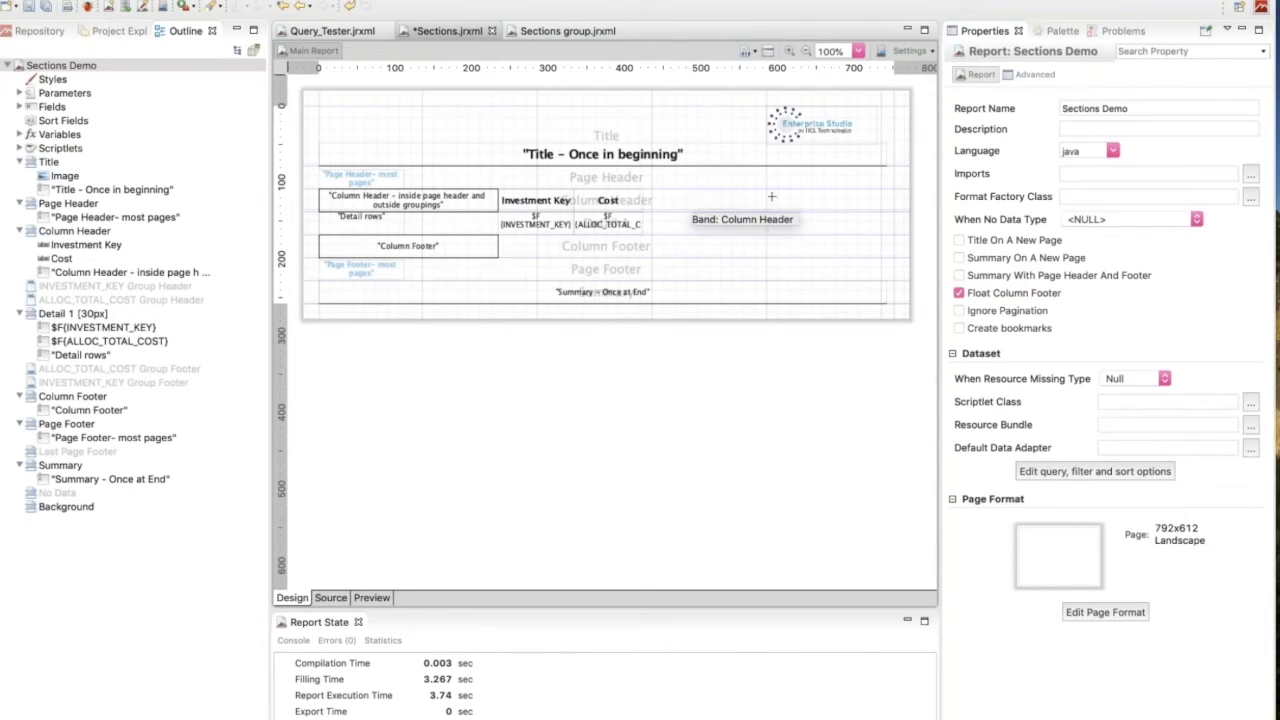
{"action": "left_click", "coordinate": [845, 199]}
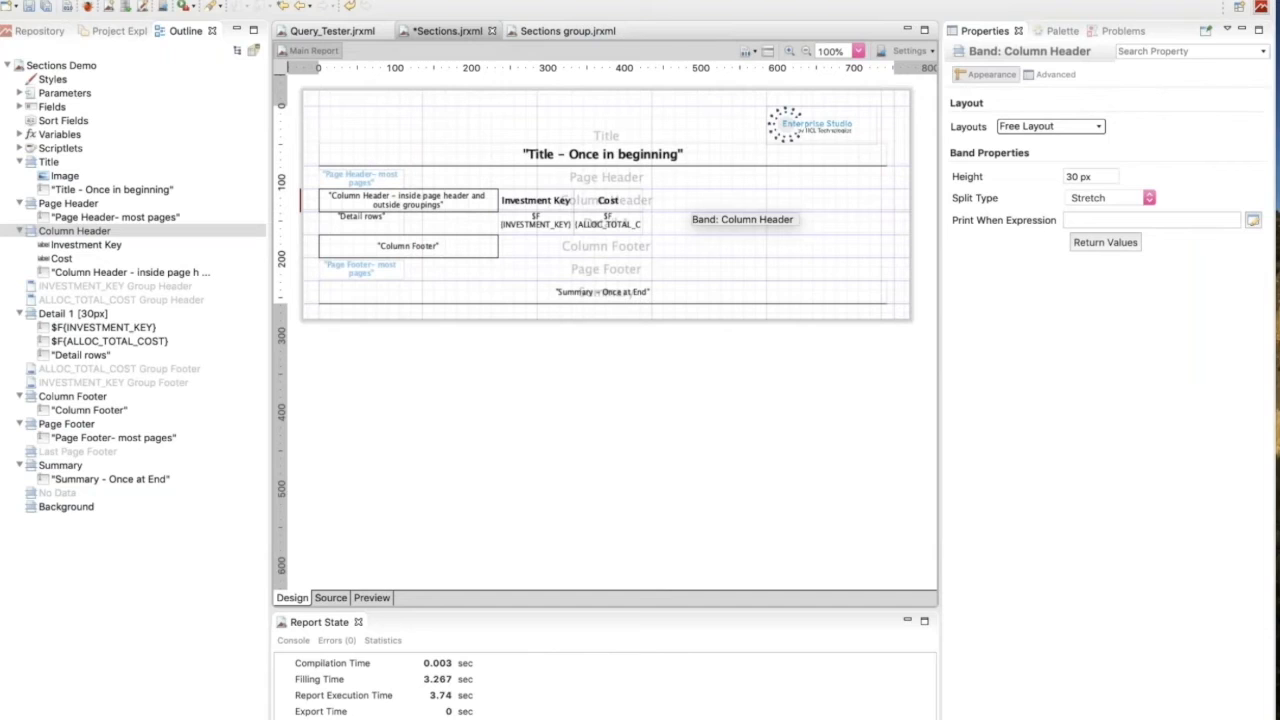
{"action": "left_click", "coordinate": [653, 535]}
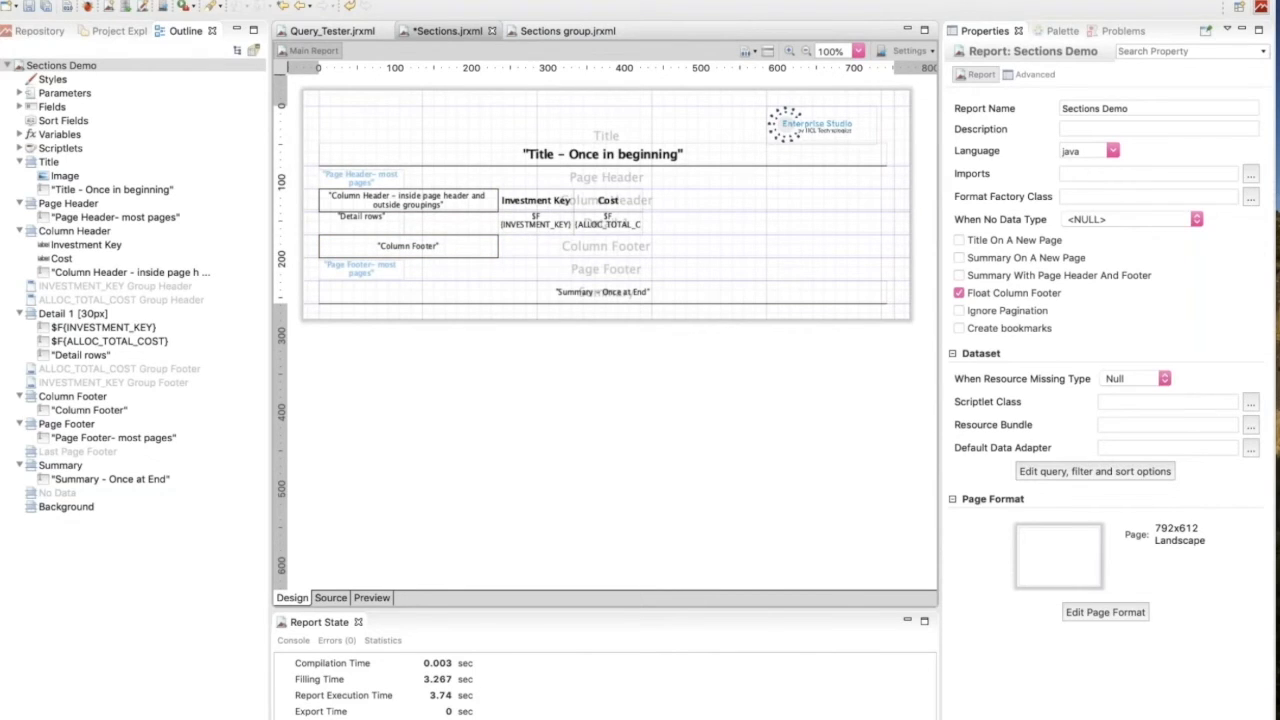
{"action": "left_click", "coordinate": [762, 452]}
{"action": "left_click", "coordinate": [1114, 613]}
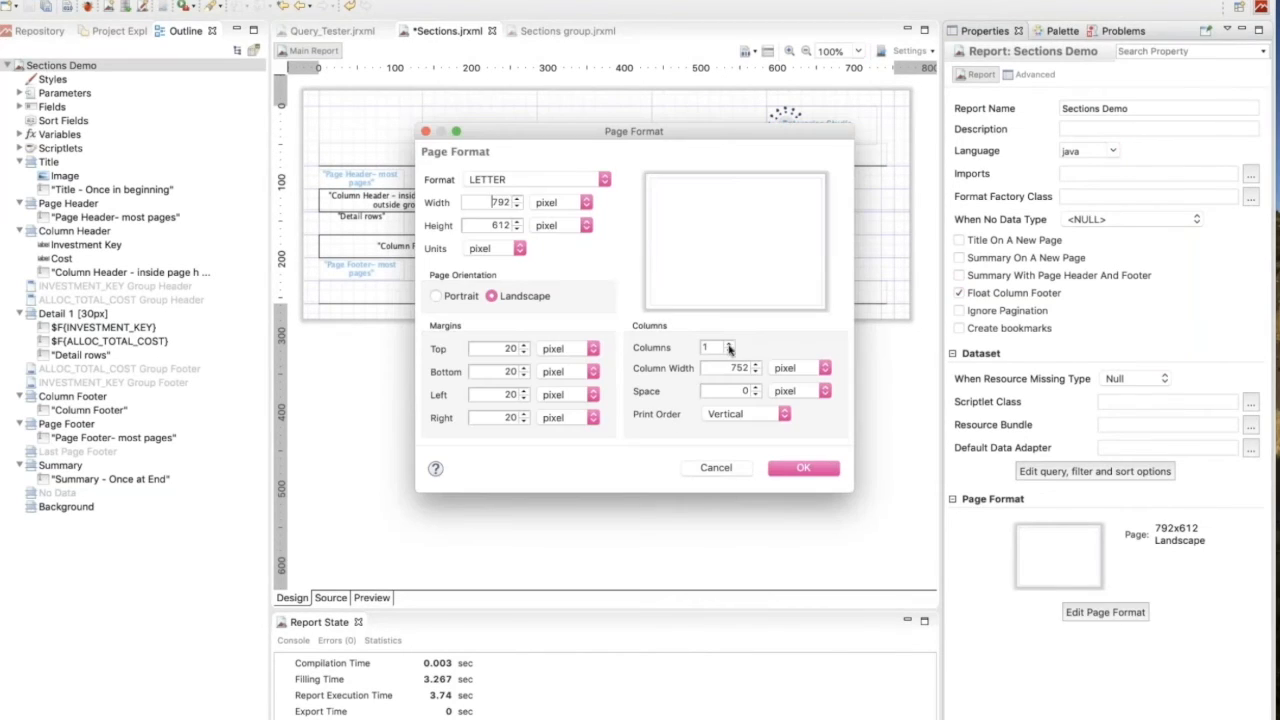
{"action": "left_click", "coordinate": [729, 344]}
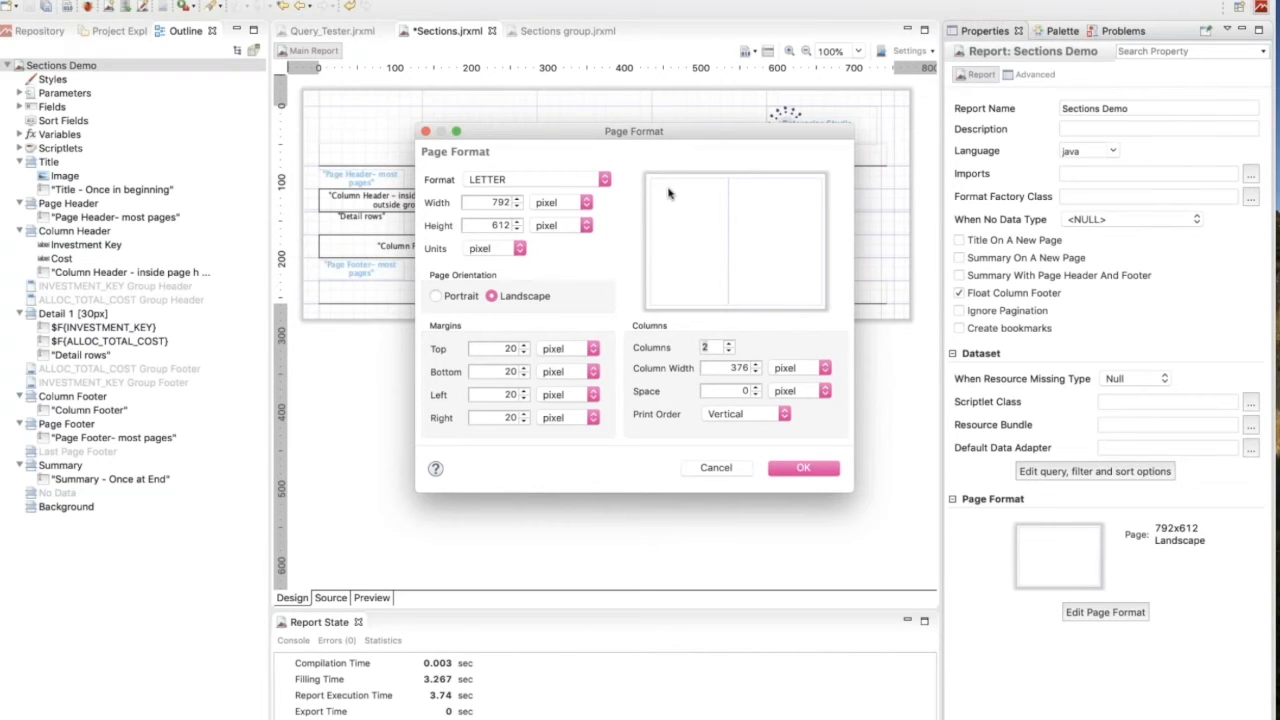
{"action": "left_click_drag", "start_coordinate": [572, 134], "coordinate": [539, 301]}
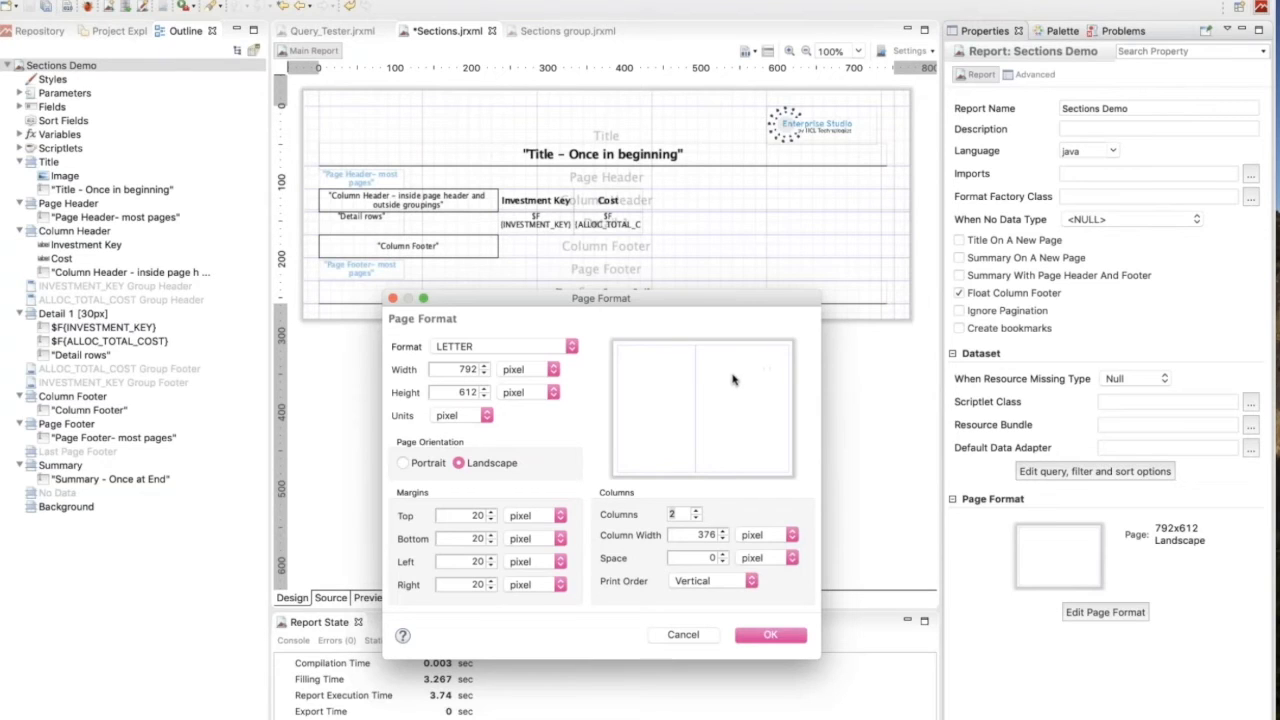
{"action": "left_click", "coordinate": [683, 636]}
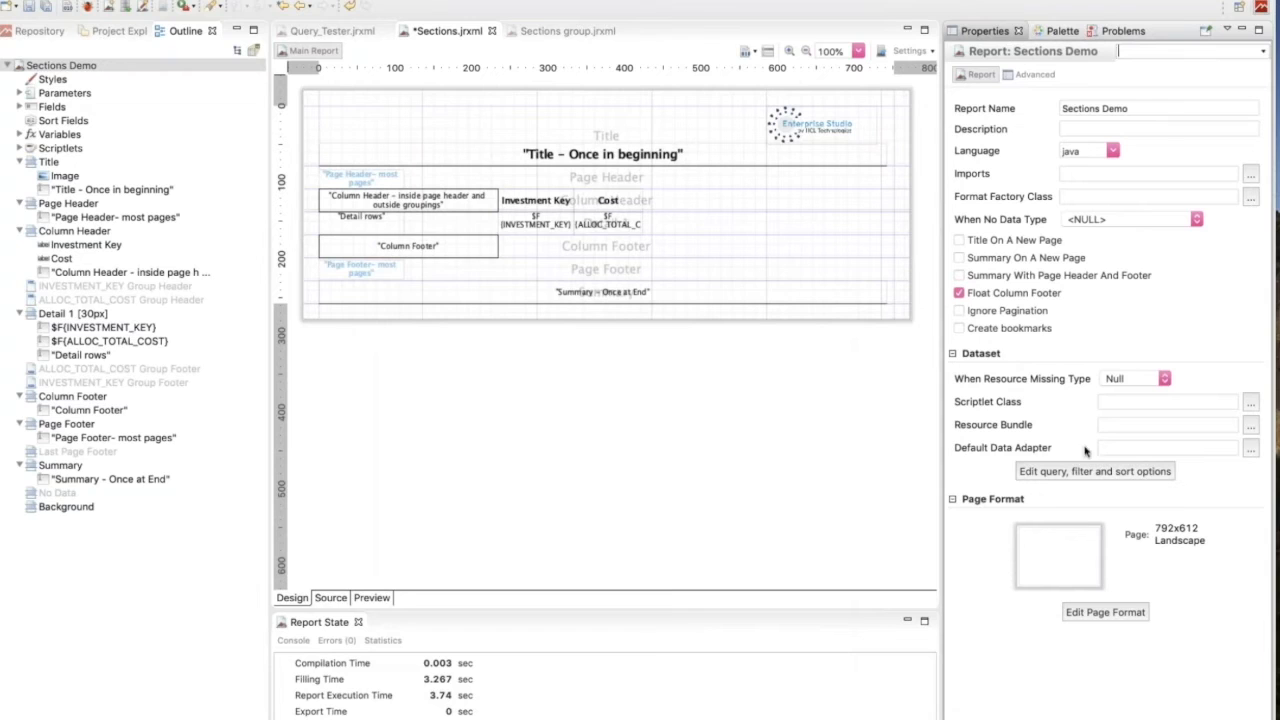
{"action": "left_click", "coordinate": [1107, 611]}
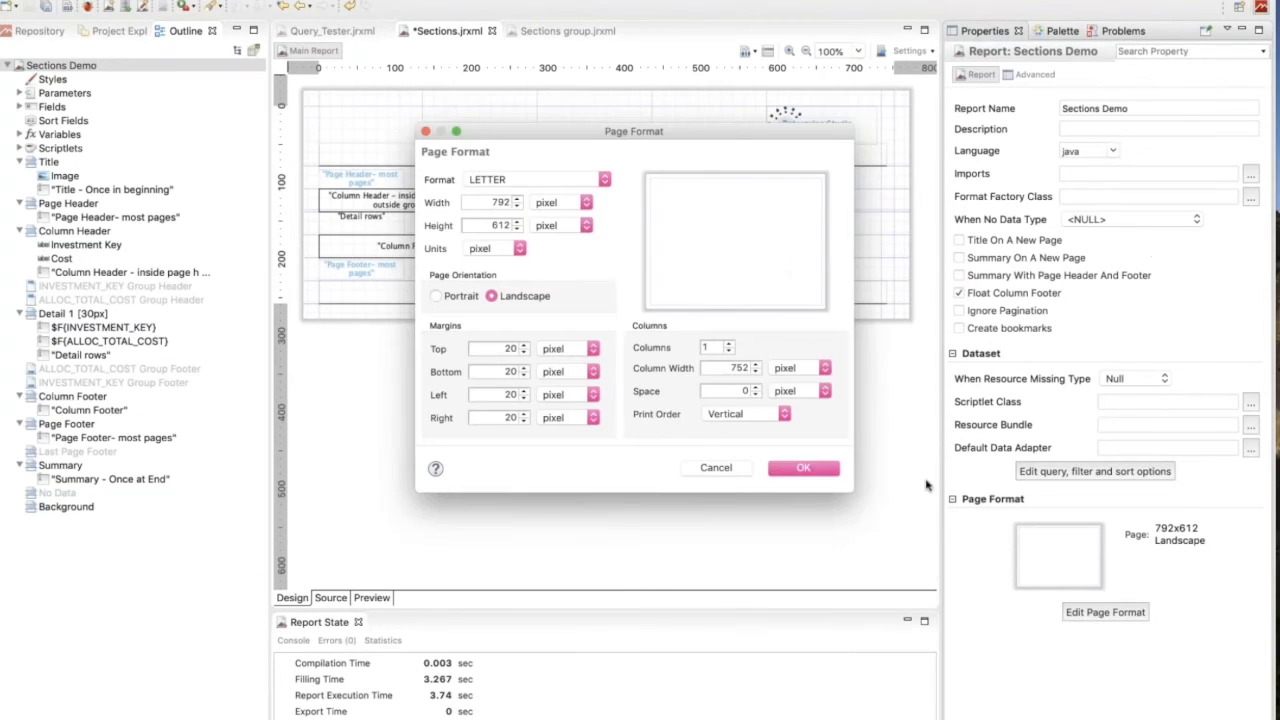
{"action": "left_click", "coordinate": [716, 469]}
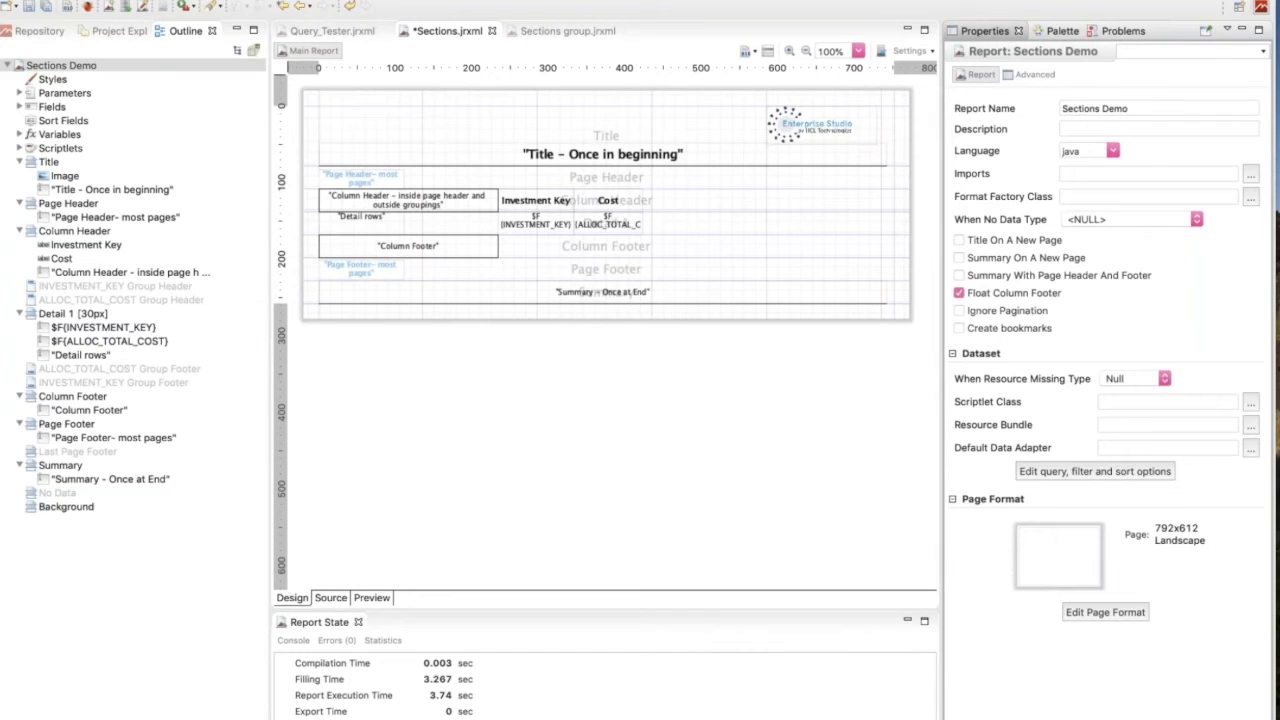
Show the Detail 1 band's properties, and preview the report's first page to examine the detail rows.
{"action": "left_click", "coordinate": [727, 220]}
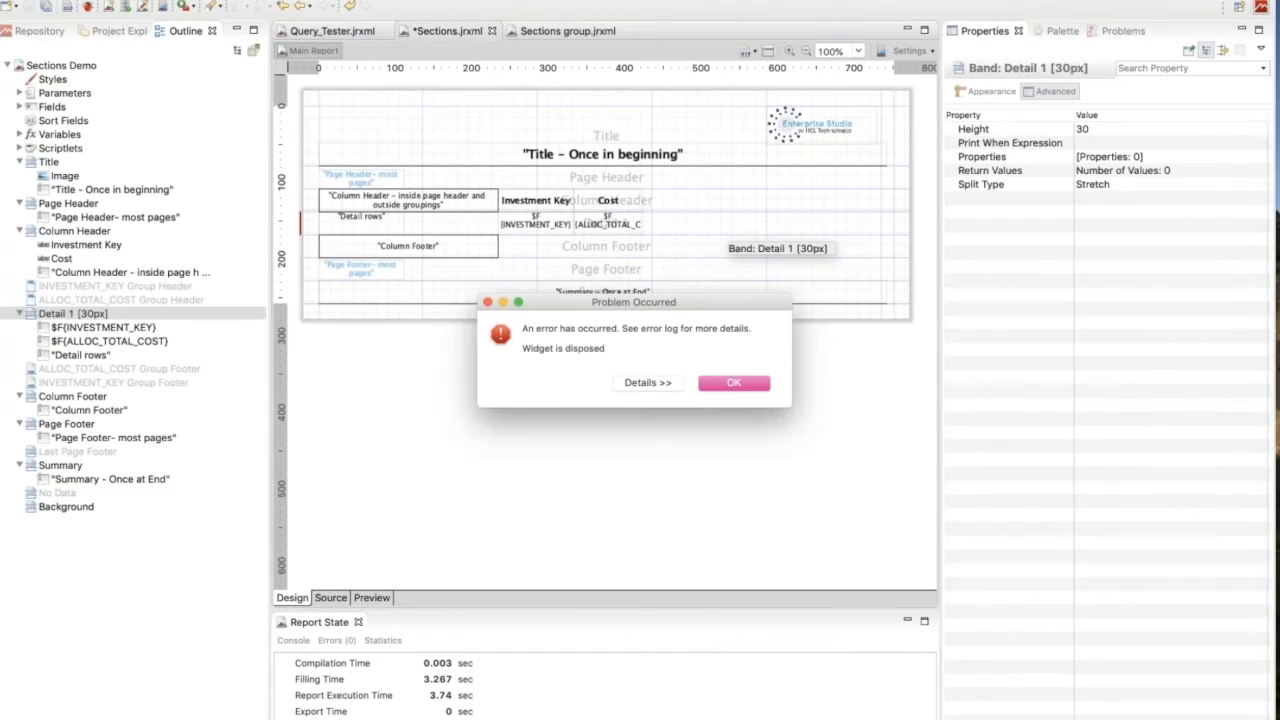
{"action": "left_click", "coordinate": [735, 384]}
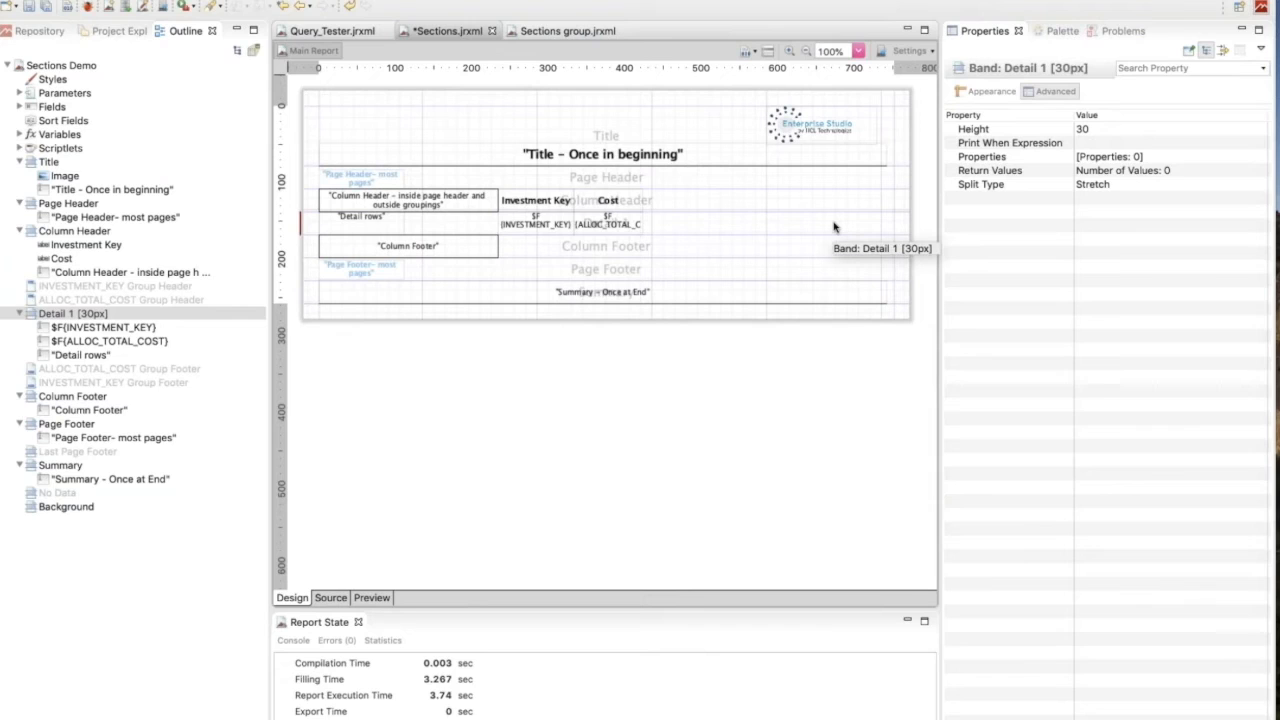
{"action": "left_click", "coordinate": [383, 598]}
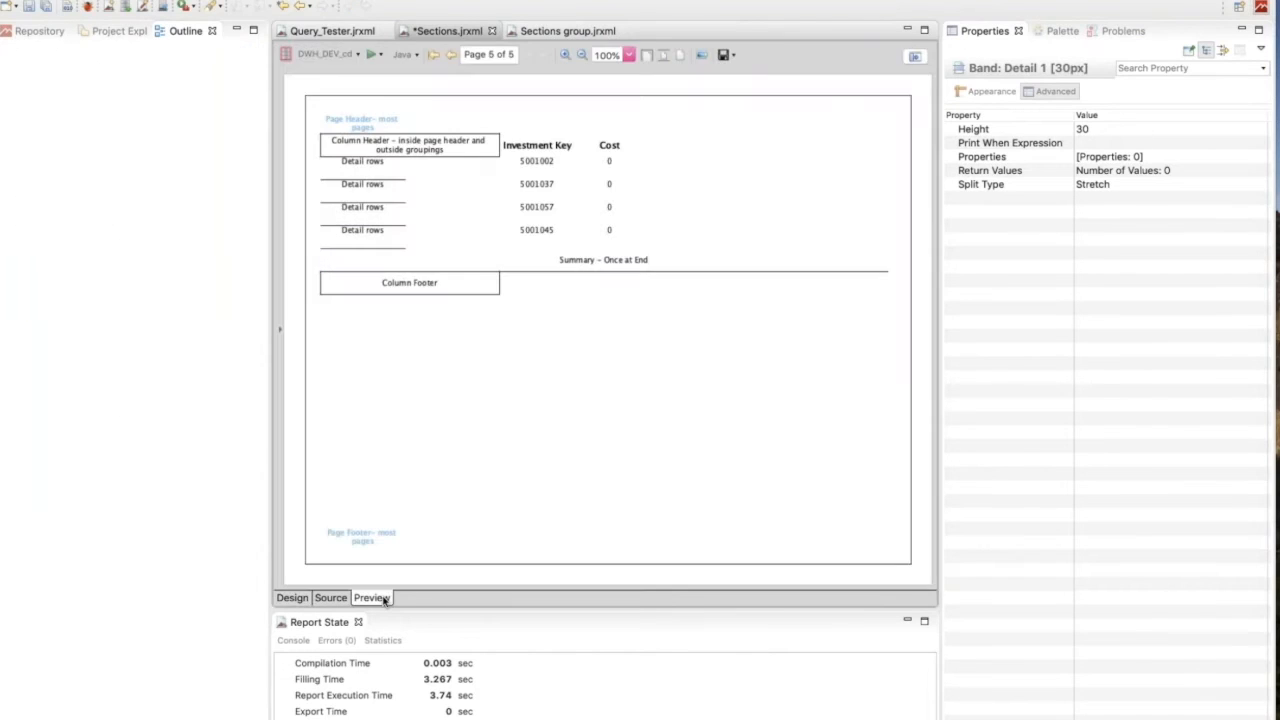
{"action": "left_click", "coordinate": [434, 55]}
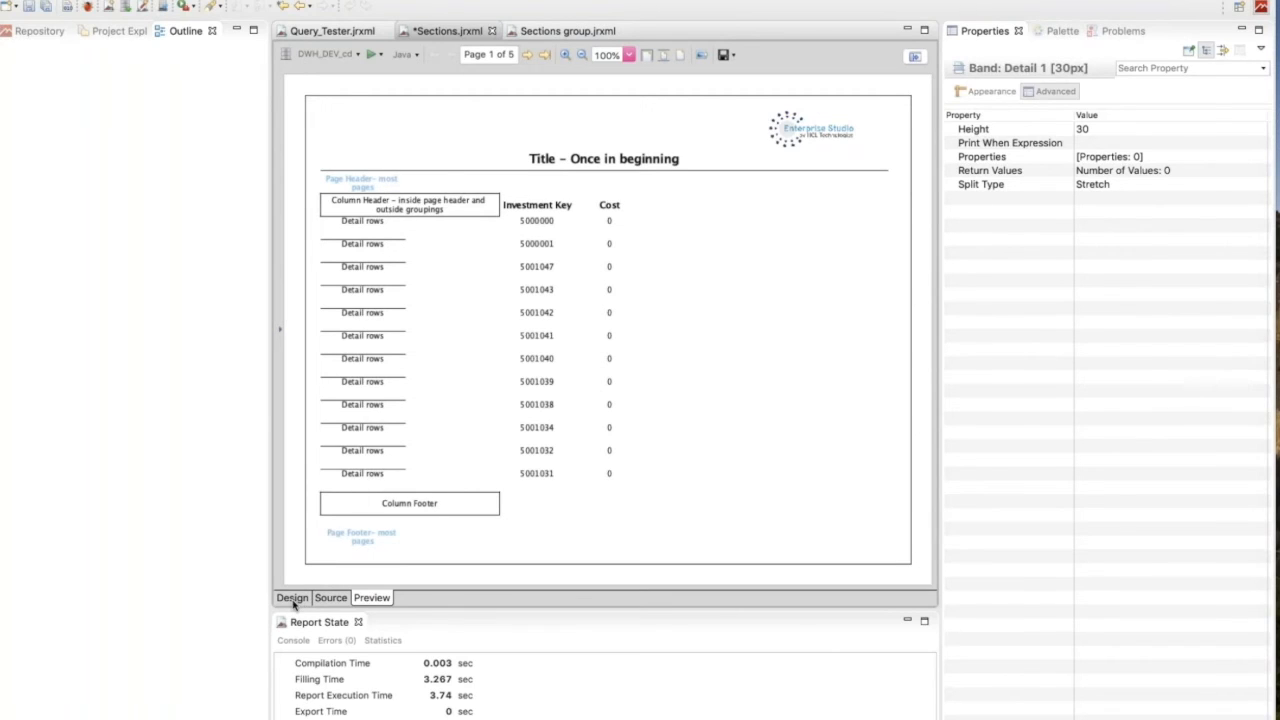
Compare the preview of Sections group.jrxml with its design to examine the group header and footer bands.
{"action": "left_click", "coordinate": [560, 34]}
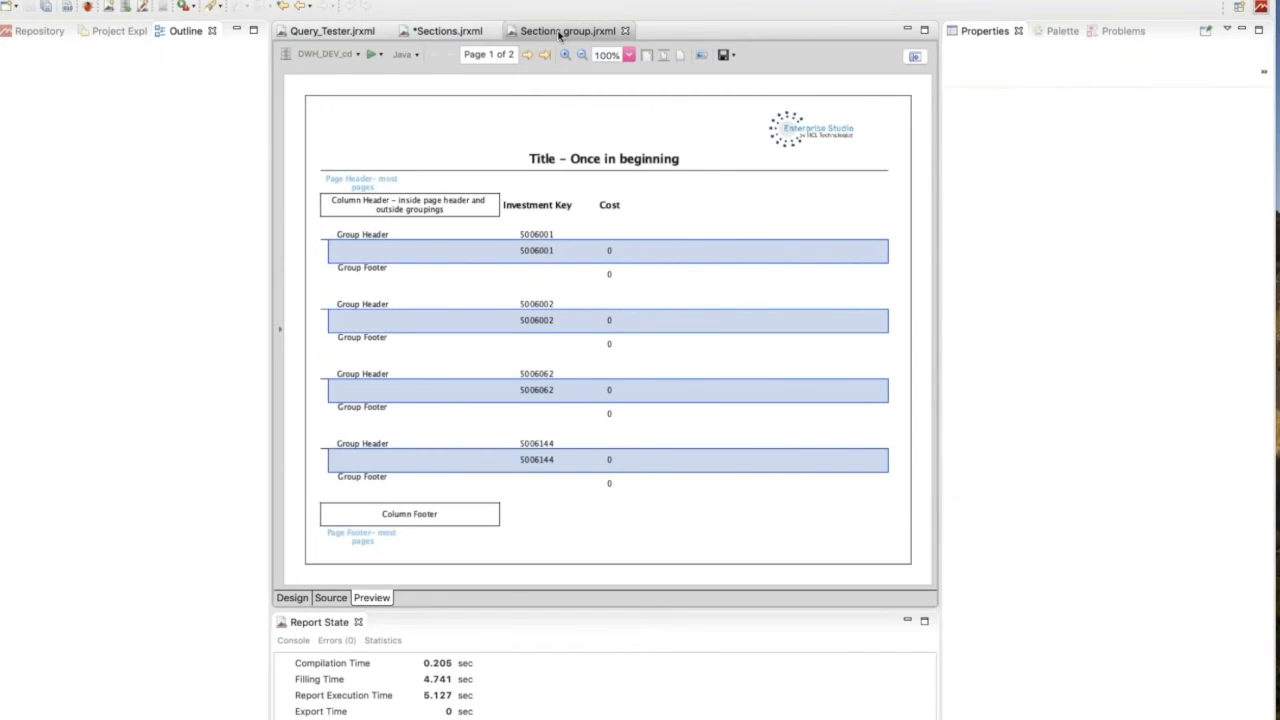
{"action": "left_click", "coordinate": [292, 598]}
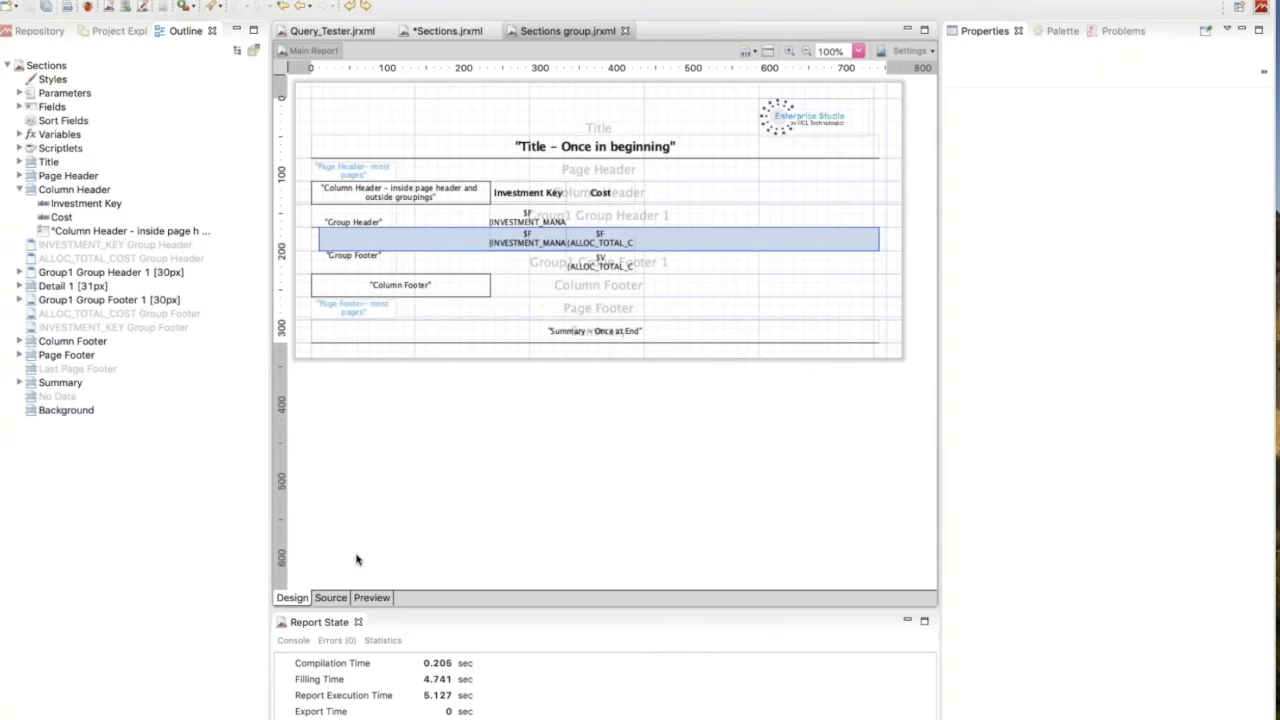
{"action": "left_click", "coordinate": [371, 600]}
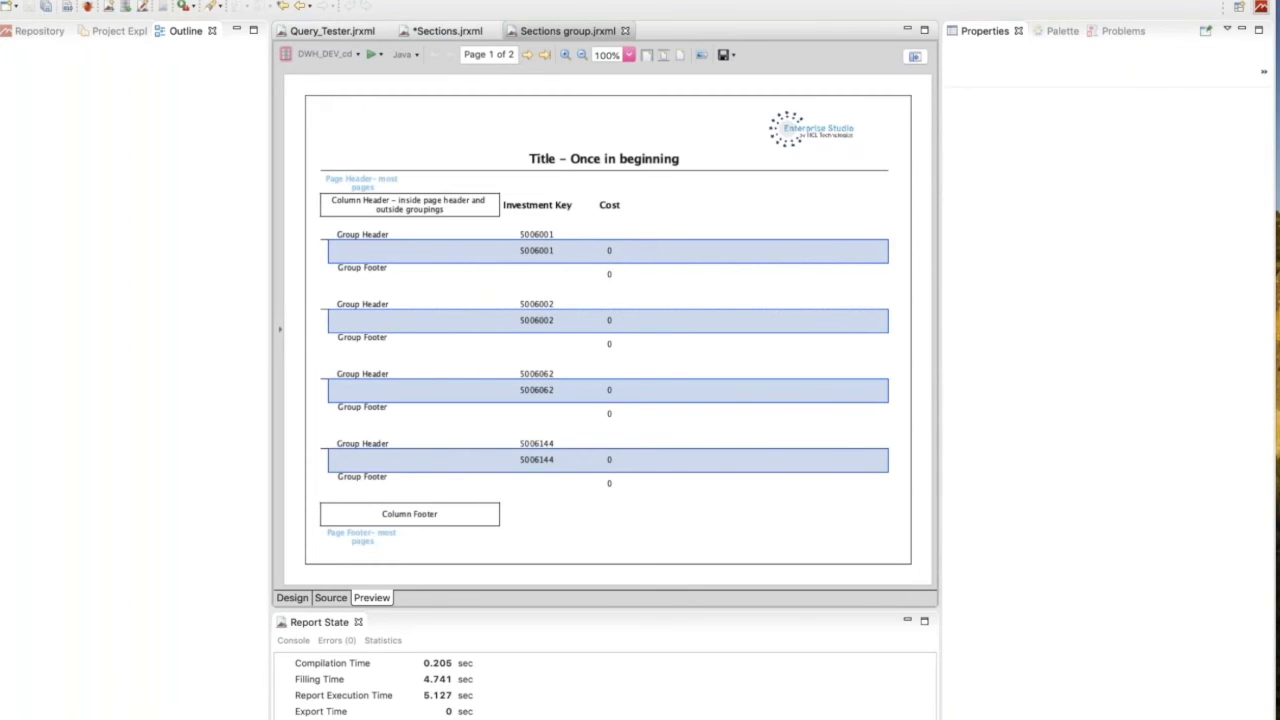
{"action": "left_click", "coordinate": [292, 598]}
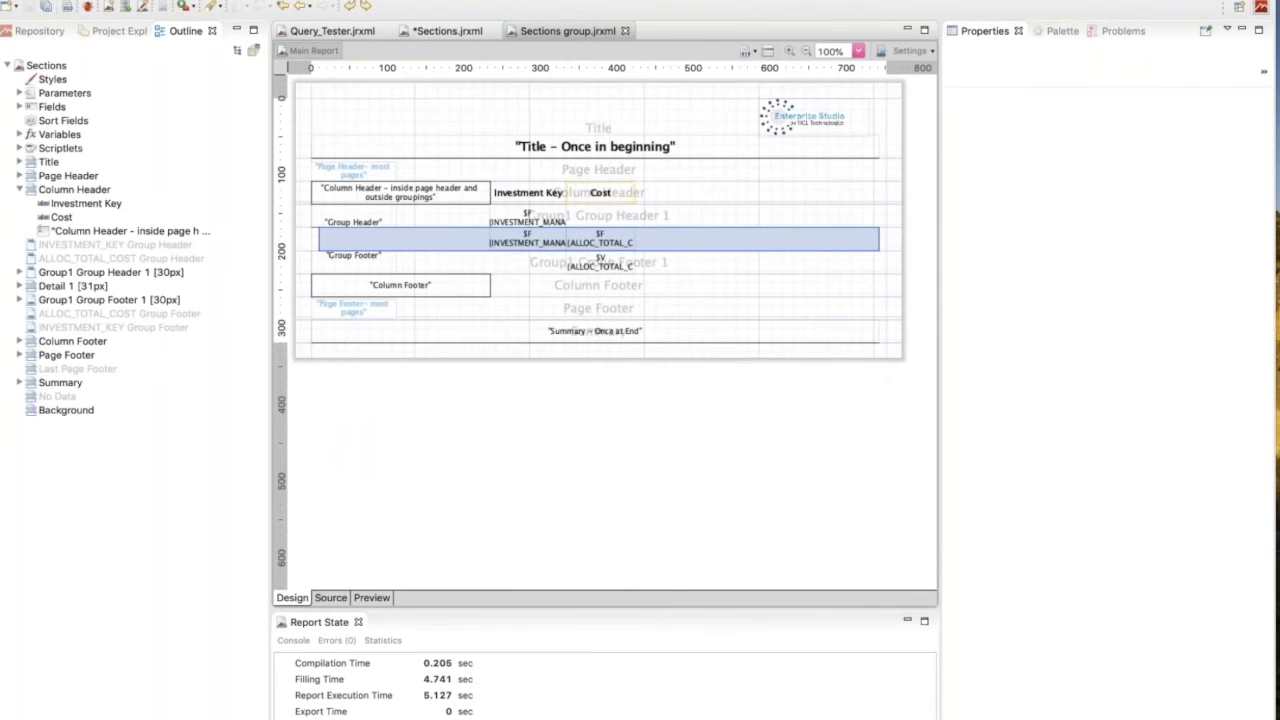
Examine the Evaluation Time options of the $V{ALLOC_TOTAL_COST1} text field and the properties of the Group1 footer band.
{"action": "left_click", "coordinate": [598, 260]}
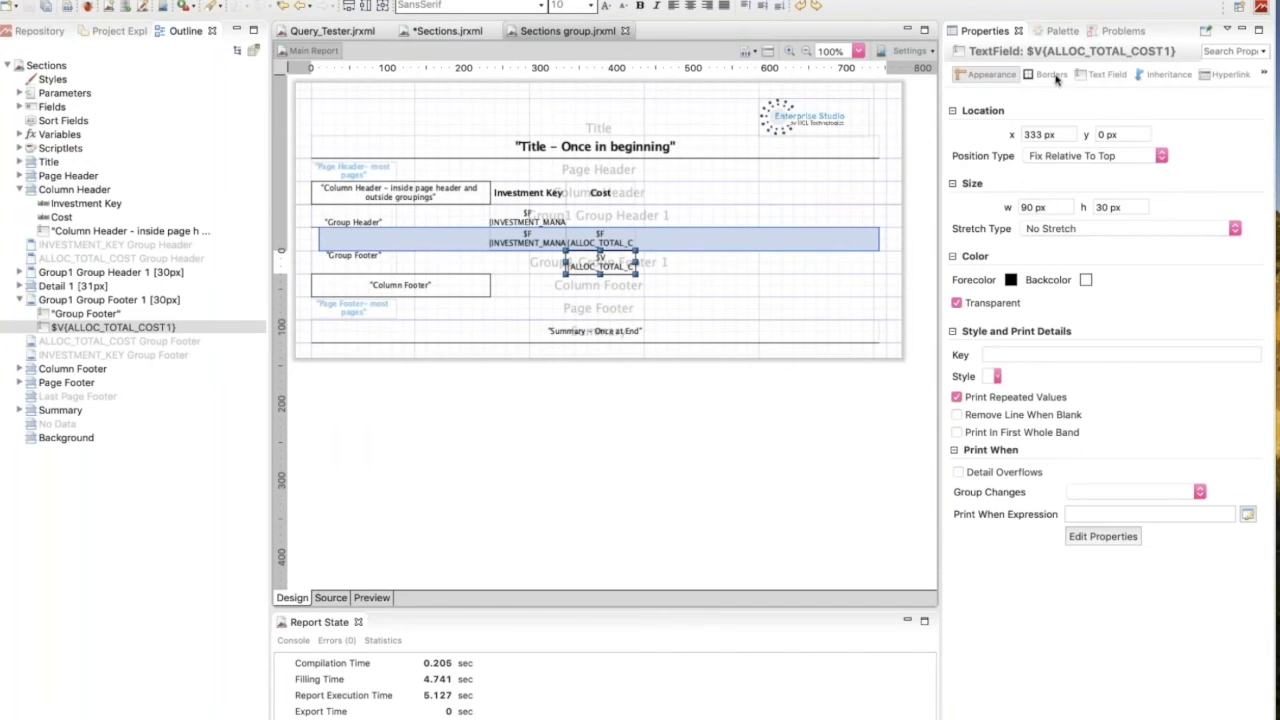
{"action": "left_click", "coordinate": [1103, 80]}
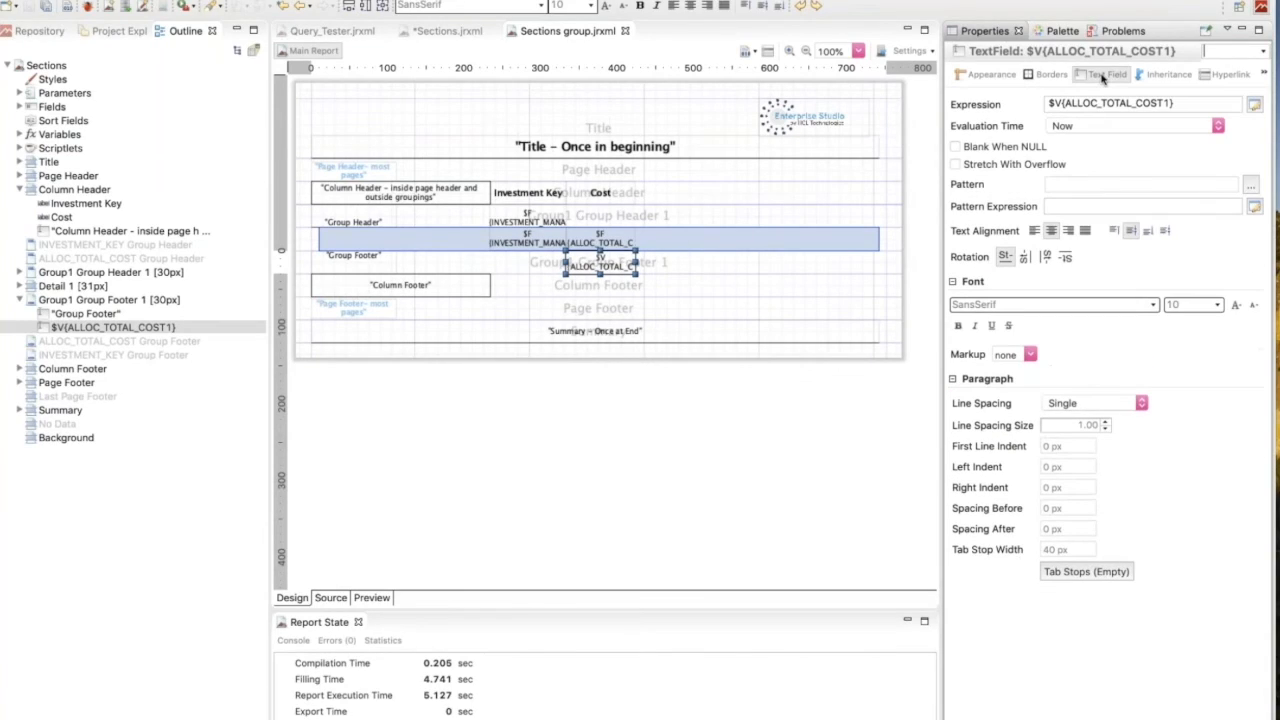
{"action": "left_click", "coordinate": [1081, 129]}
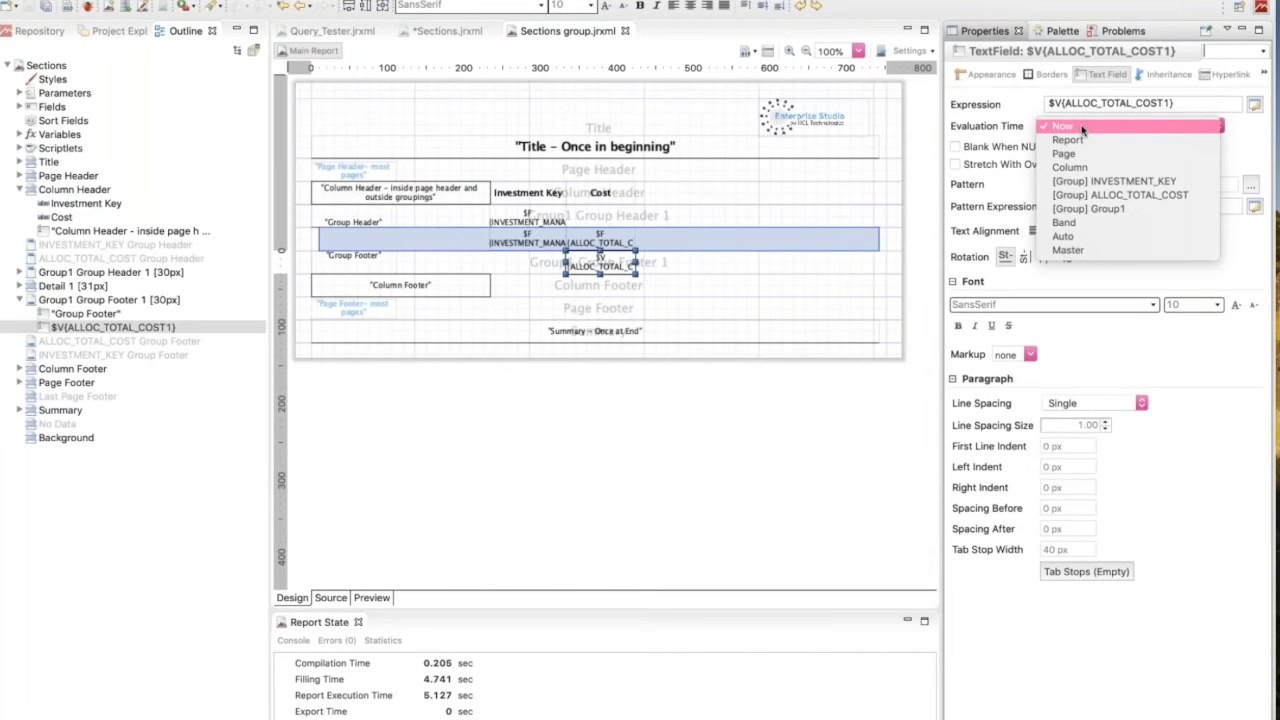
{"action": "left_click", "coordinate": [848, 193]}
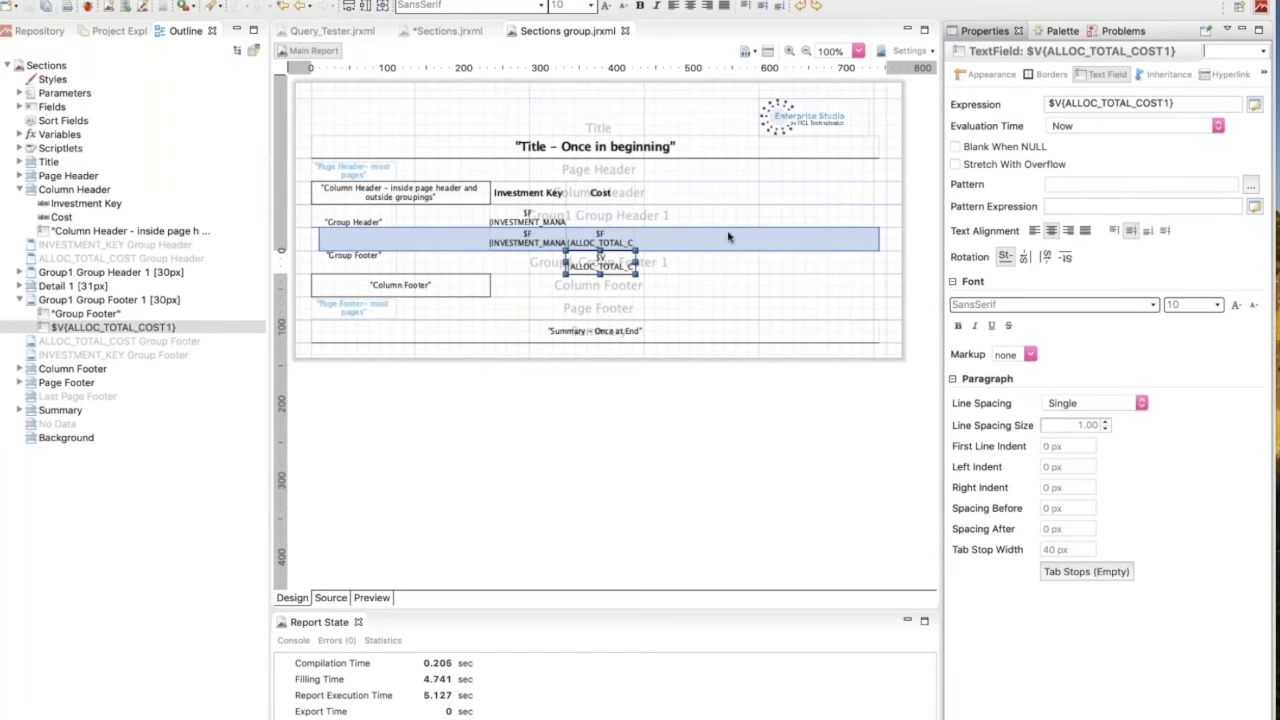
{"action": "left_click", "coordinate": [730, 256]}
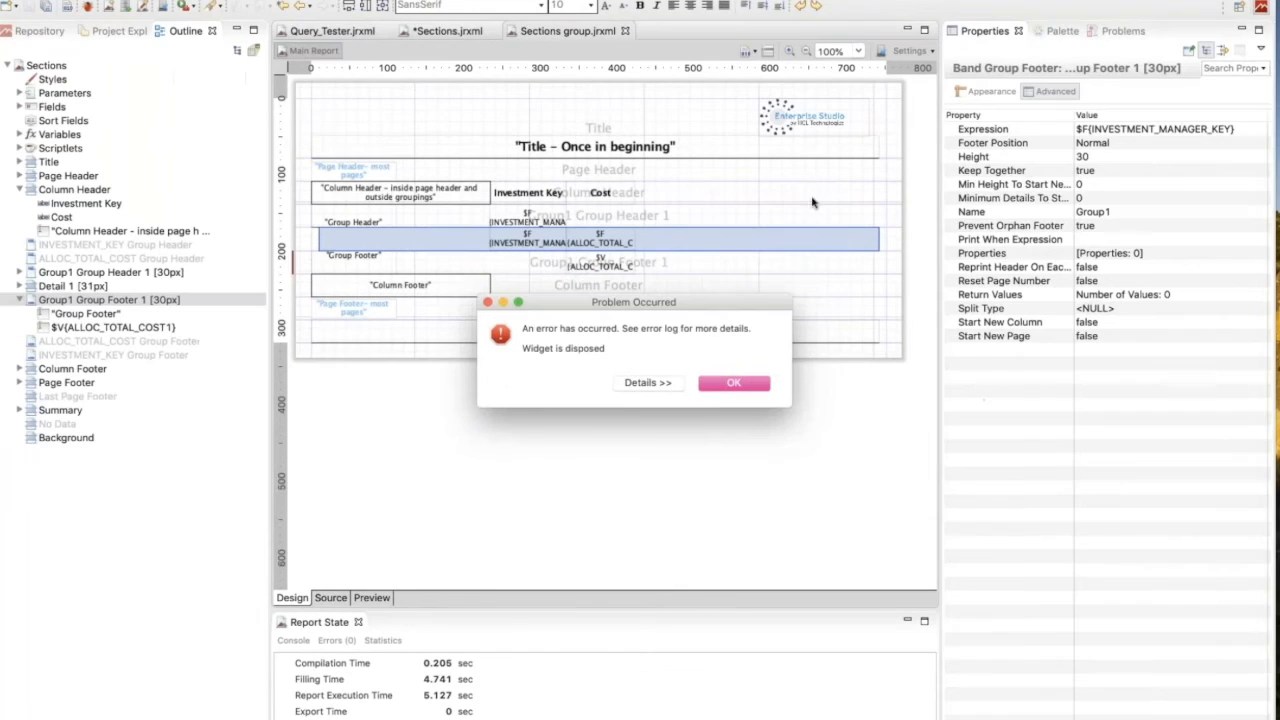
{"action": "left_click", "coordinate": [737, 385]}
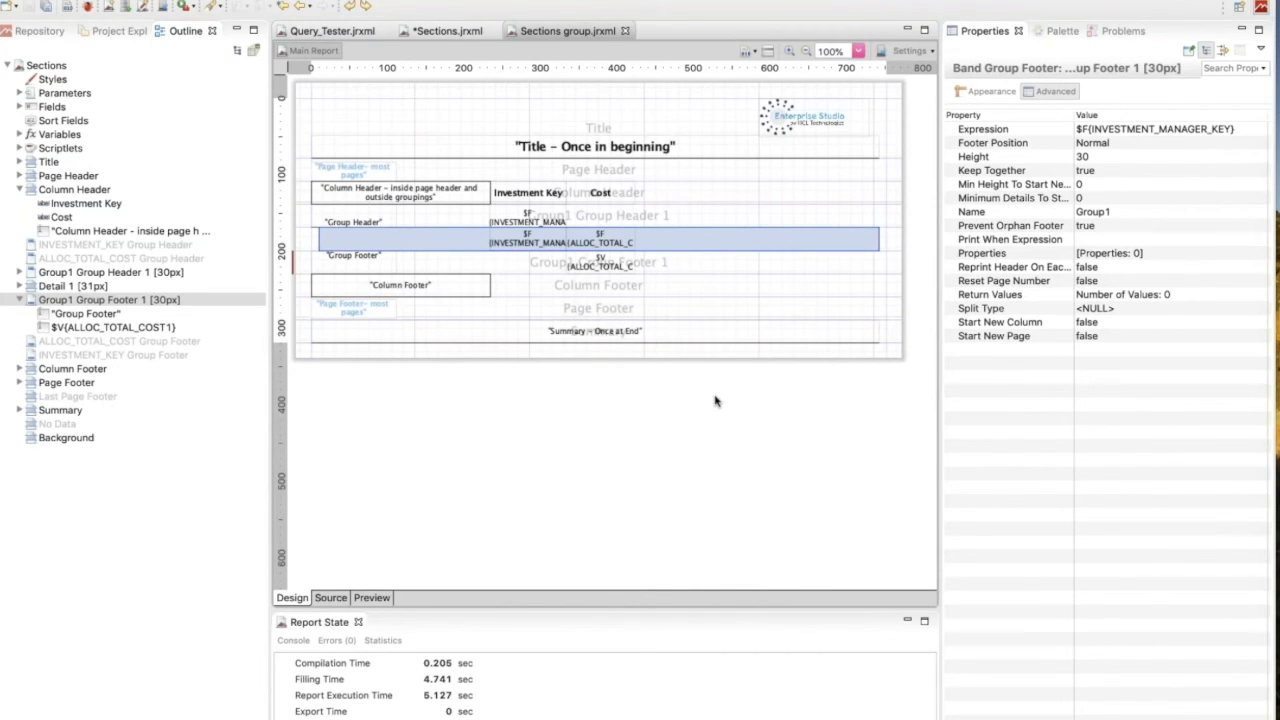
Show the palette of report elements, then begin a new Jasper report based on the Blank Letter Landscape template.
{"action": "left_click", "coordinate": [1058, 31]}
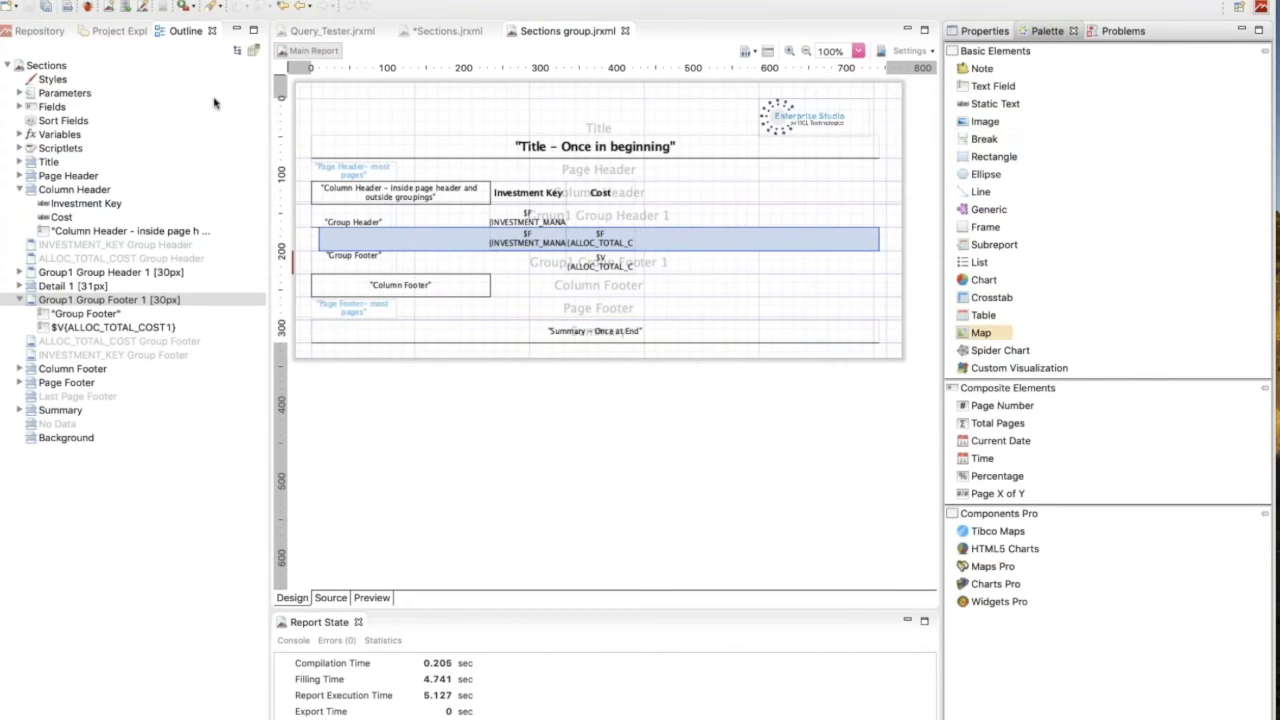
{"action": "left_click", "coordinate": [220, 1]}
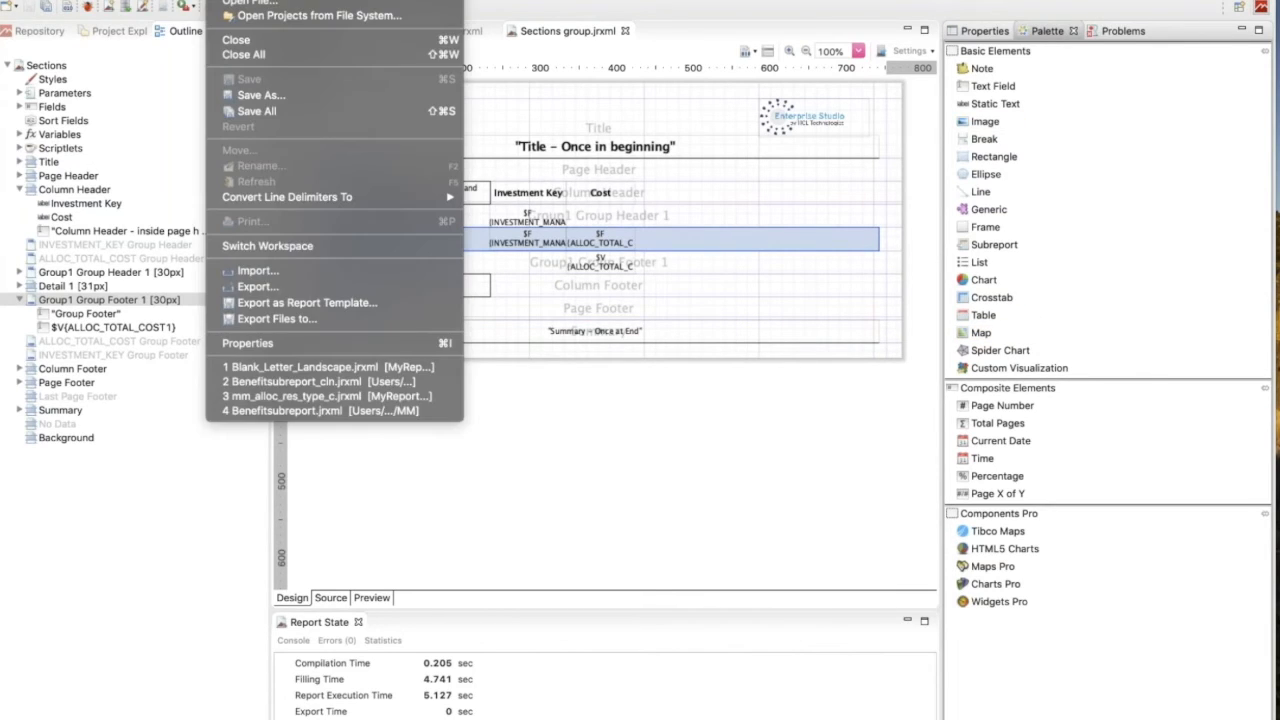
{"action": "mouse_move", "coordinate": [240, 1]}
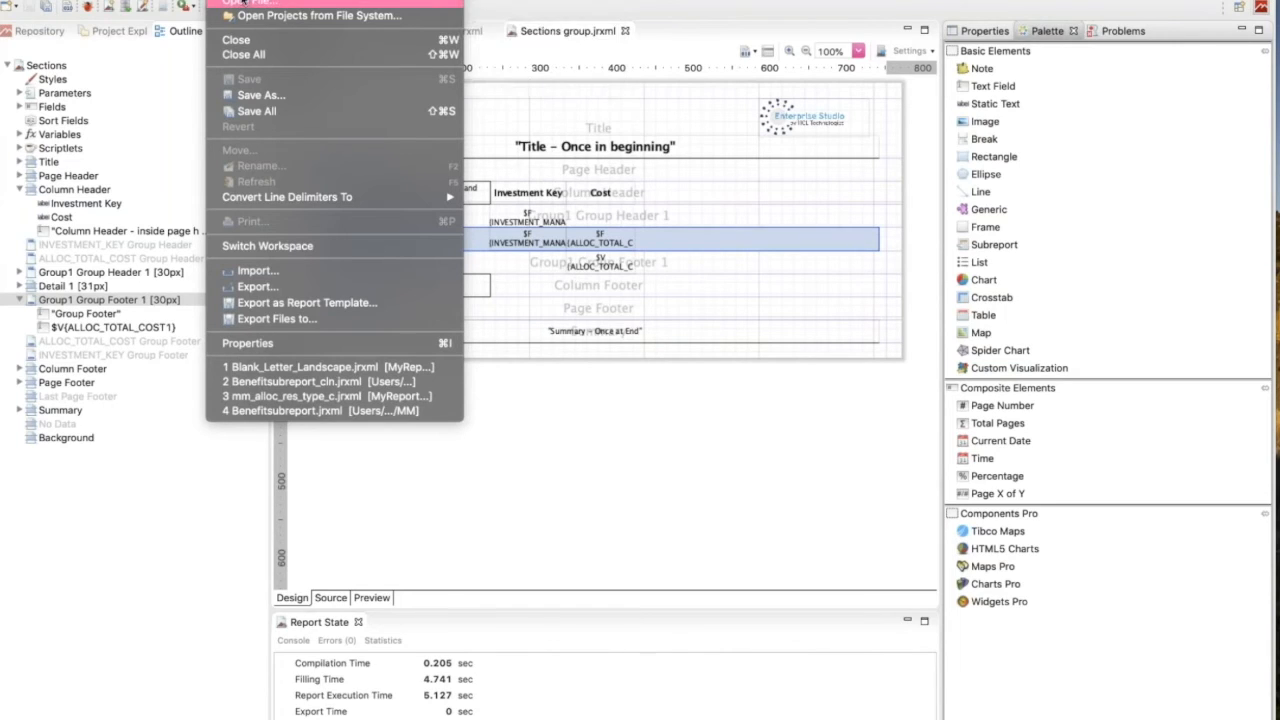
{"action": "left_click", "coordinate": [578, 2]}
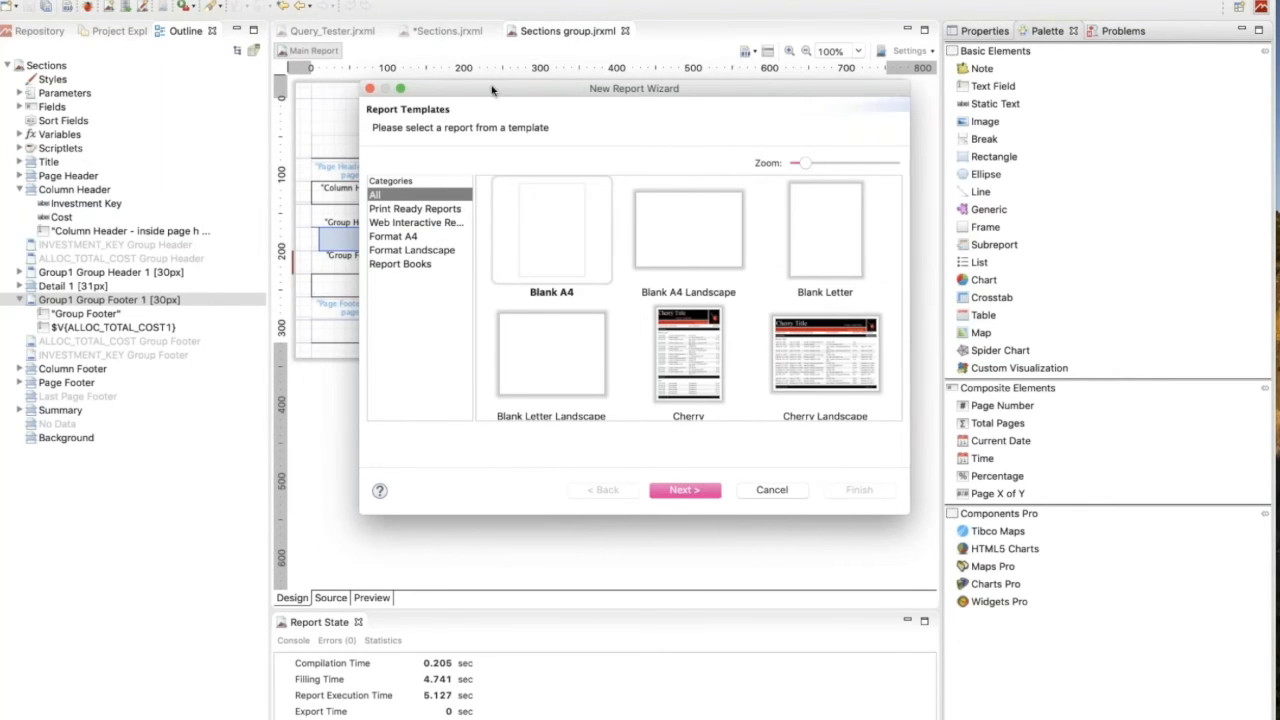
{"action": "left_click_drag", "start_coordinate": [495, 90], "coordinate": [397, 66]}
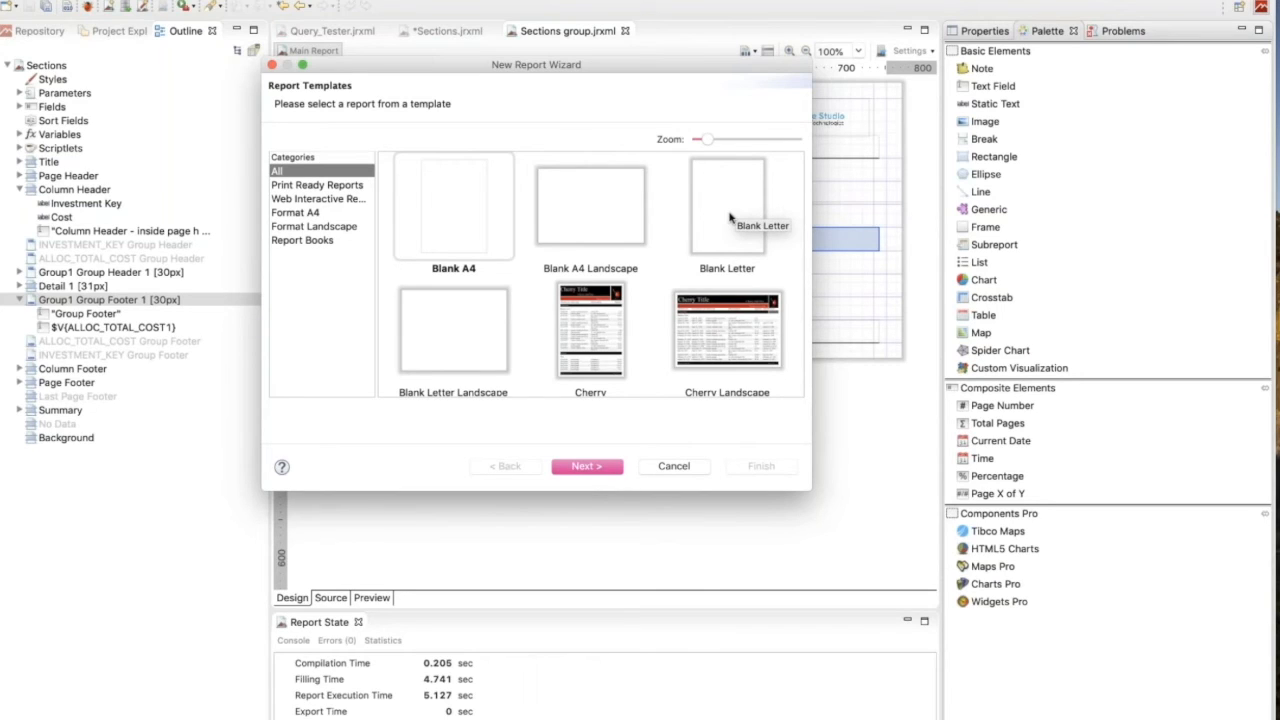
{"action": "left_click", "coordinate": [461, 343]}
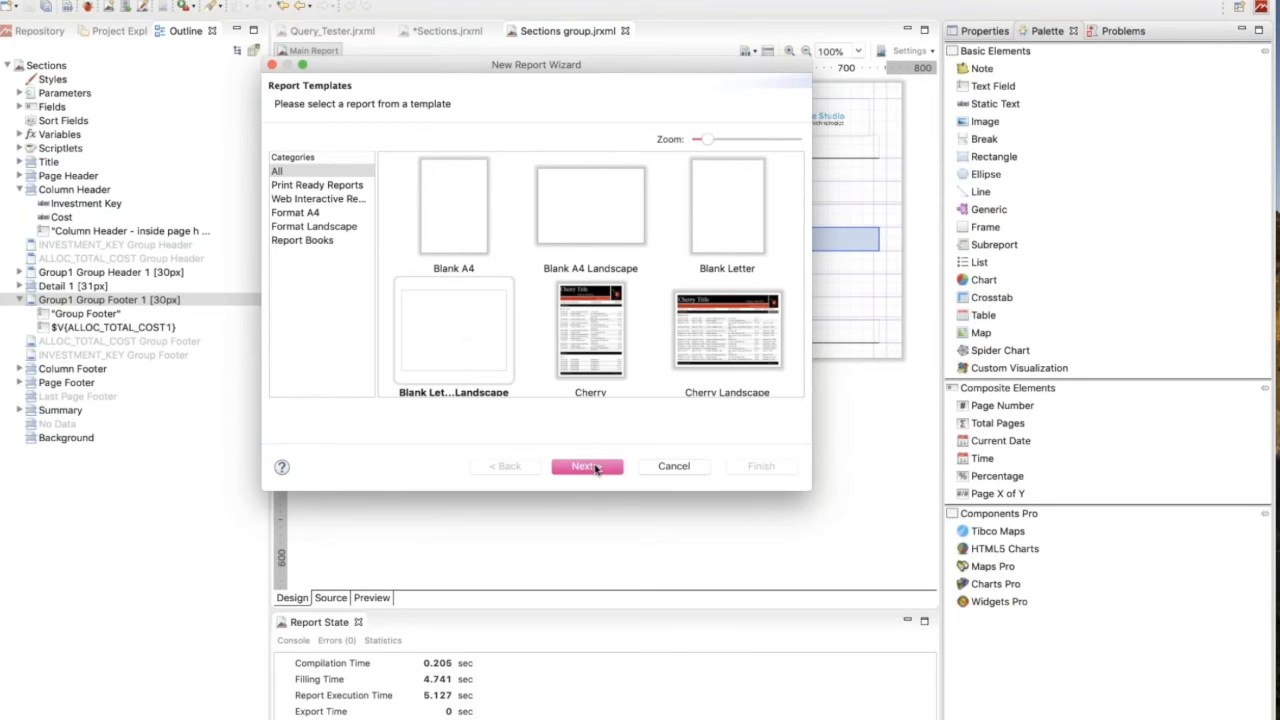
{"action": "left_click", "coordinate": [588, 467]}
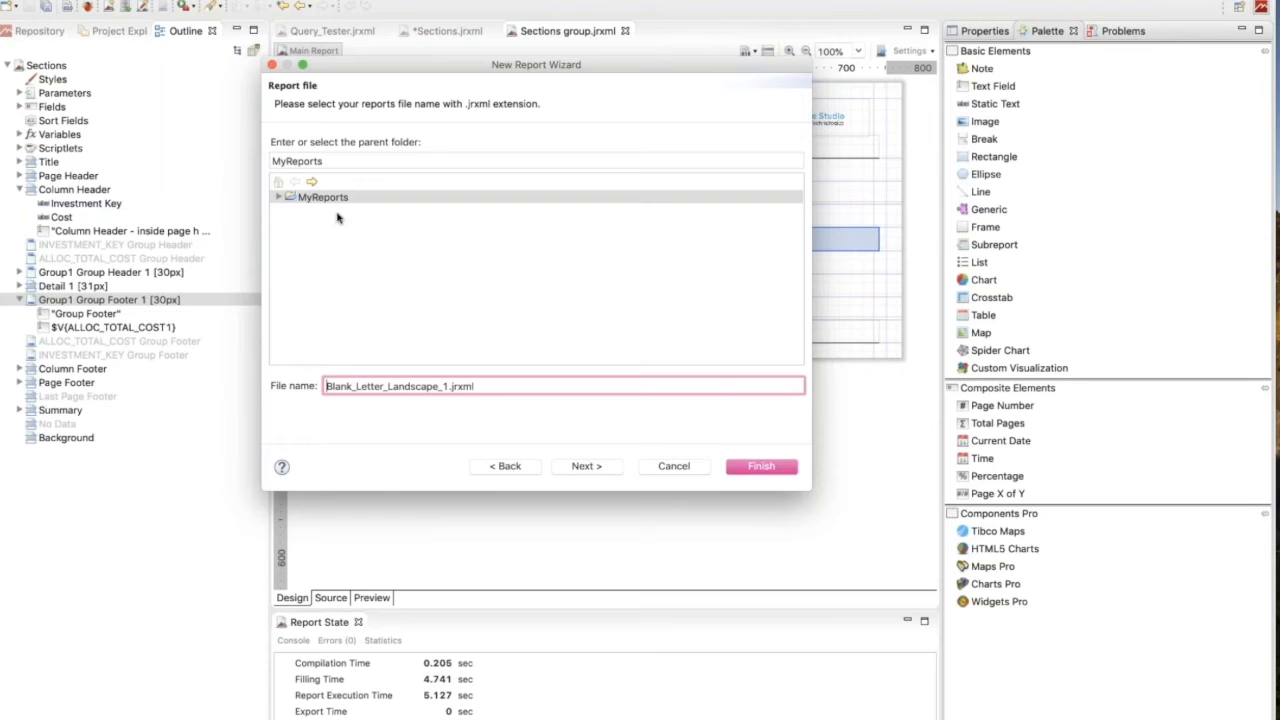
Name the new report file DemoSample.jrxml in the MyReports folder.
{"action": "double_click", "coordinate": [448, 386]}
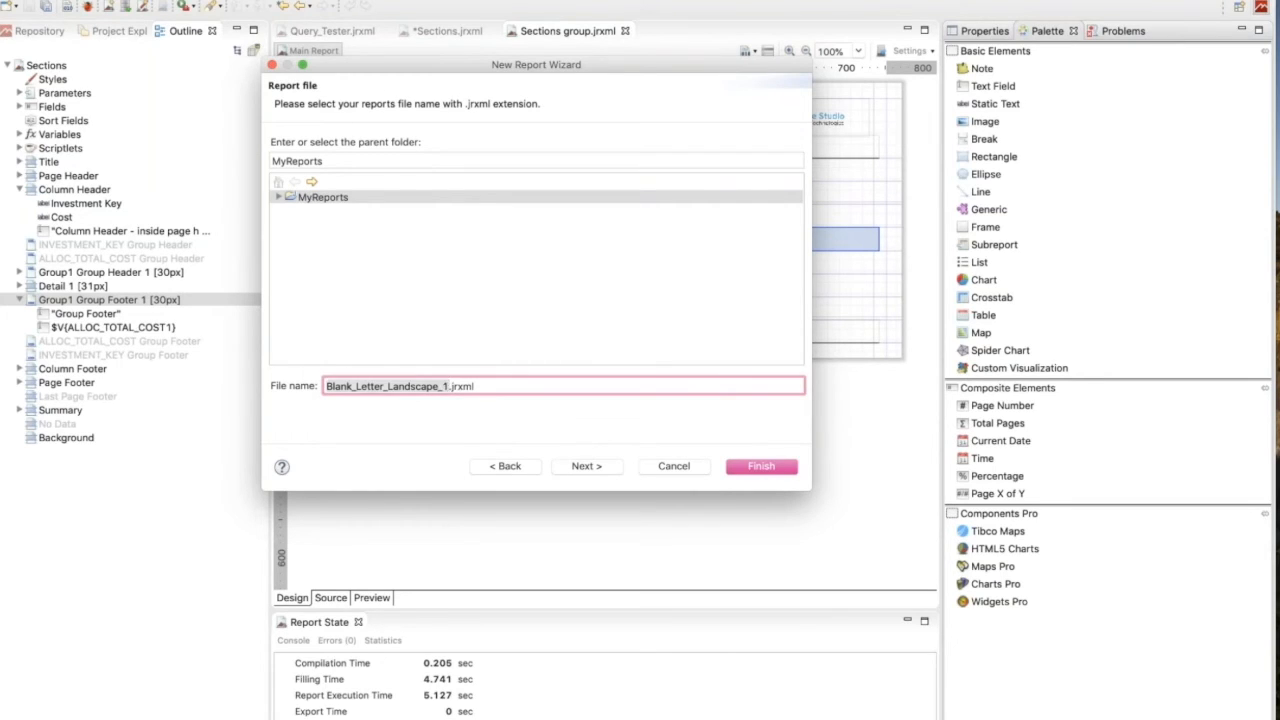
{"action": "type", "text": "Demo"}
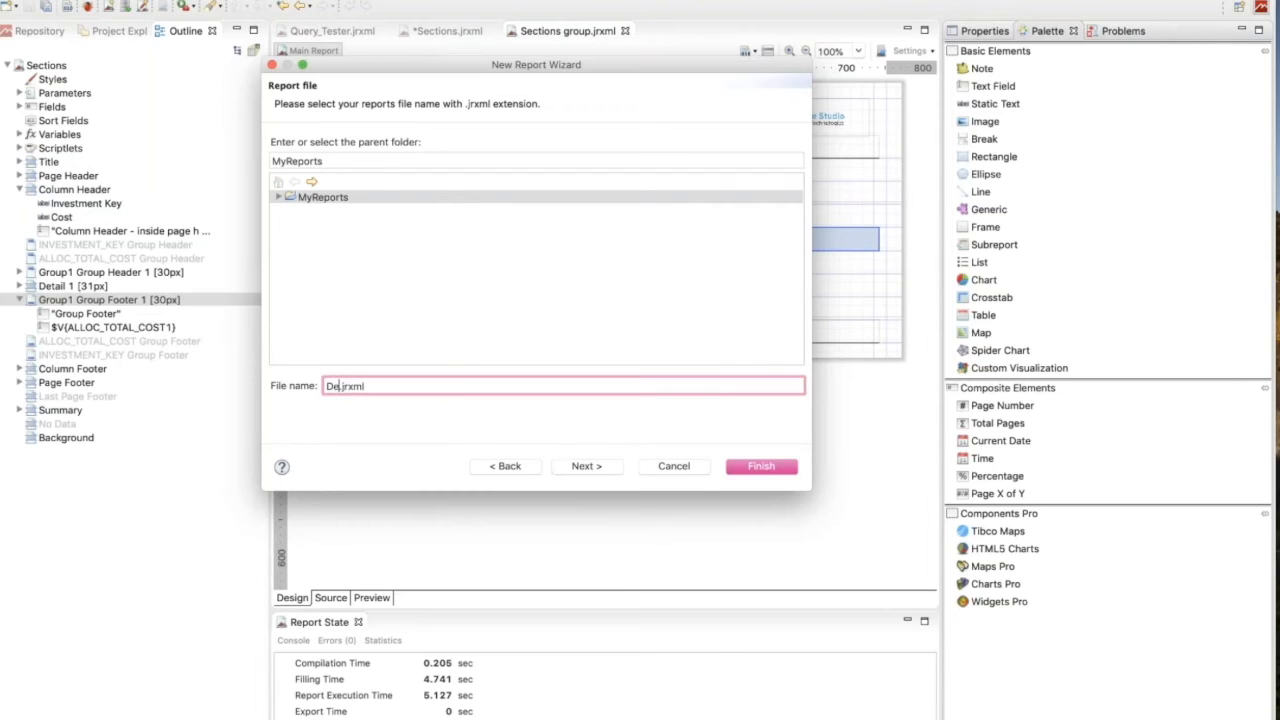
{"action": "type", "text": "Sample"}
Choose the DWH_DEV_cd database JDBC connection as the new report's data adapter.
{"action": "left_click", "coordinate": [586, 466]}
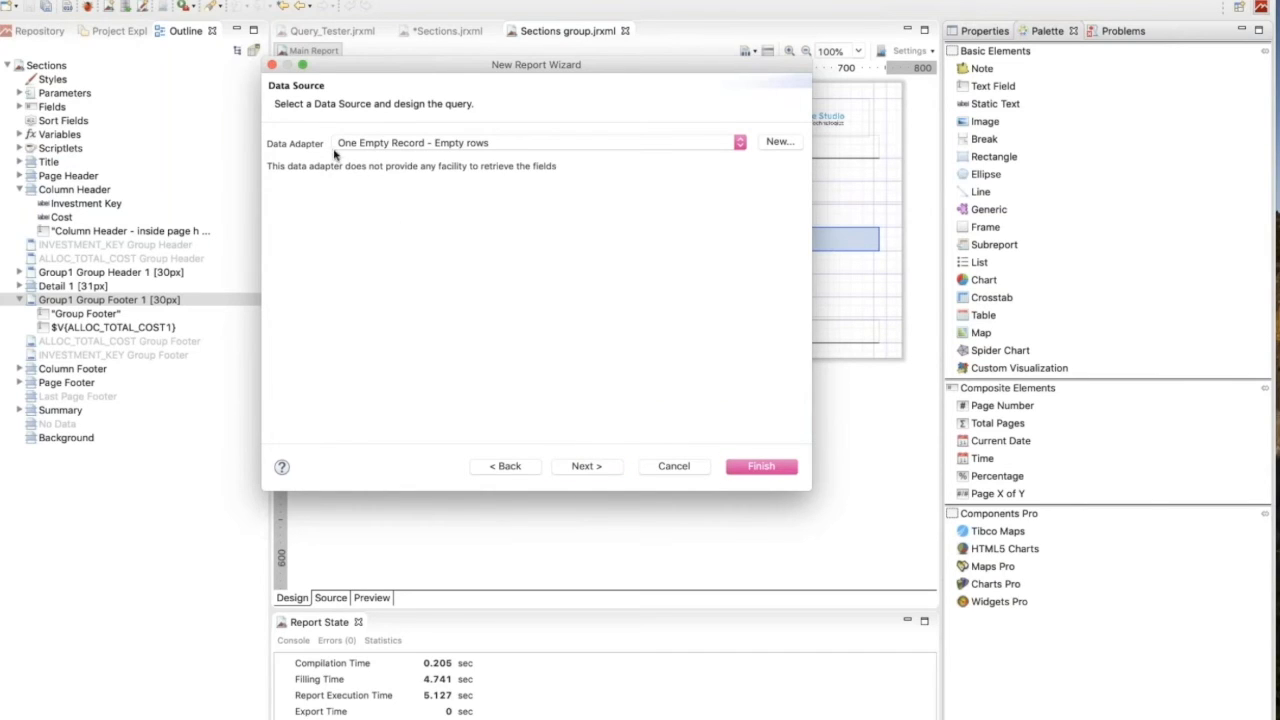
{"action": "left_click", "coordinate": [742, 145]}
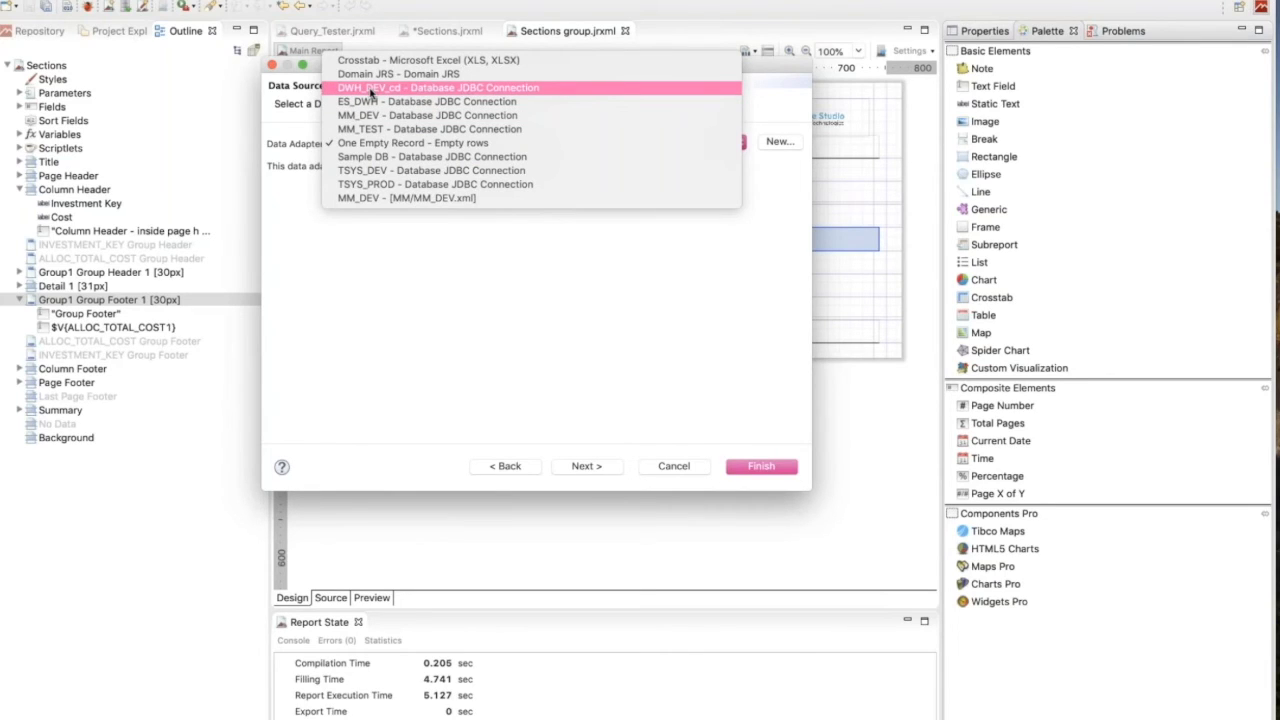
{"action": "left_click", "coordinate": [370, 90]}
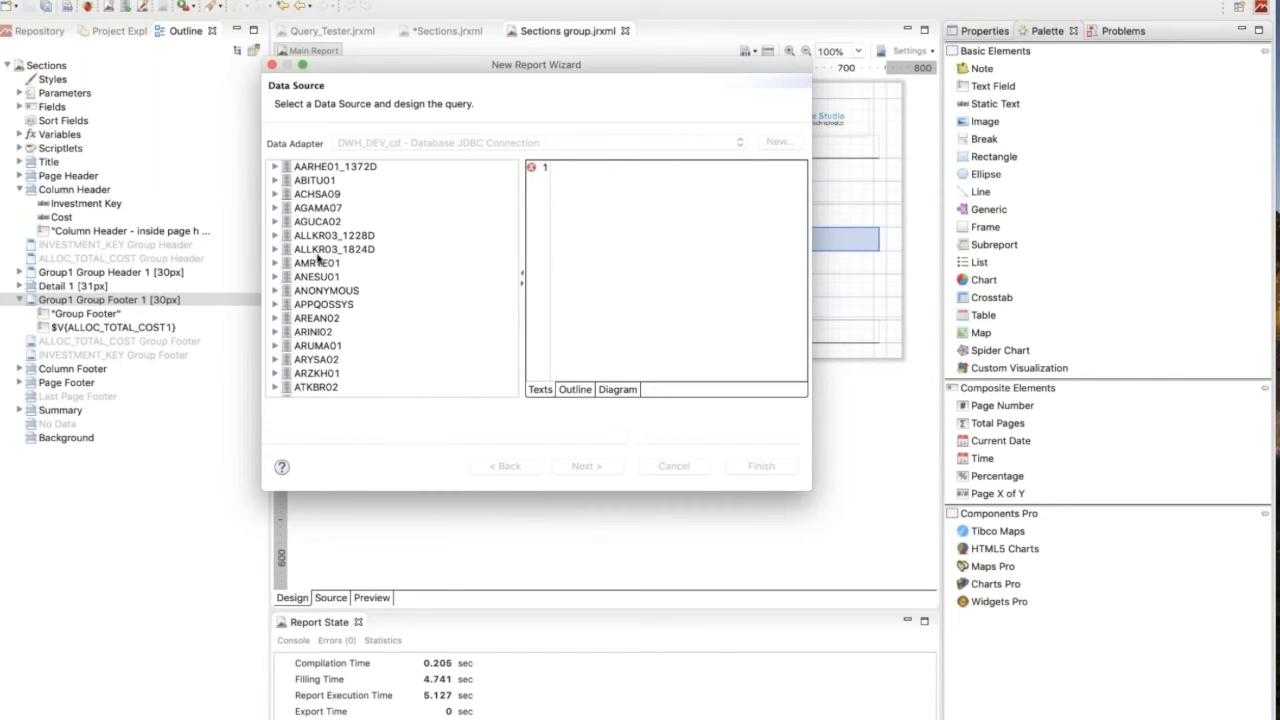
Expand the current schema SC52141DDWH down to its CMN_DB_HISTORY table in the database tree, and enlarge the wizard window.
{"action": "scroll", "coordinate": [383, 262], "scroll_direction": "down", "scroll_amount": 15}
{"action": "scroll", "coordinate": [385, 262], "scroll_direction": "down", "scroll_amount": 20}
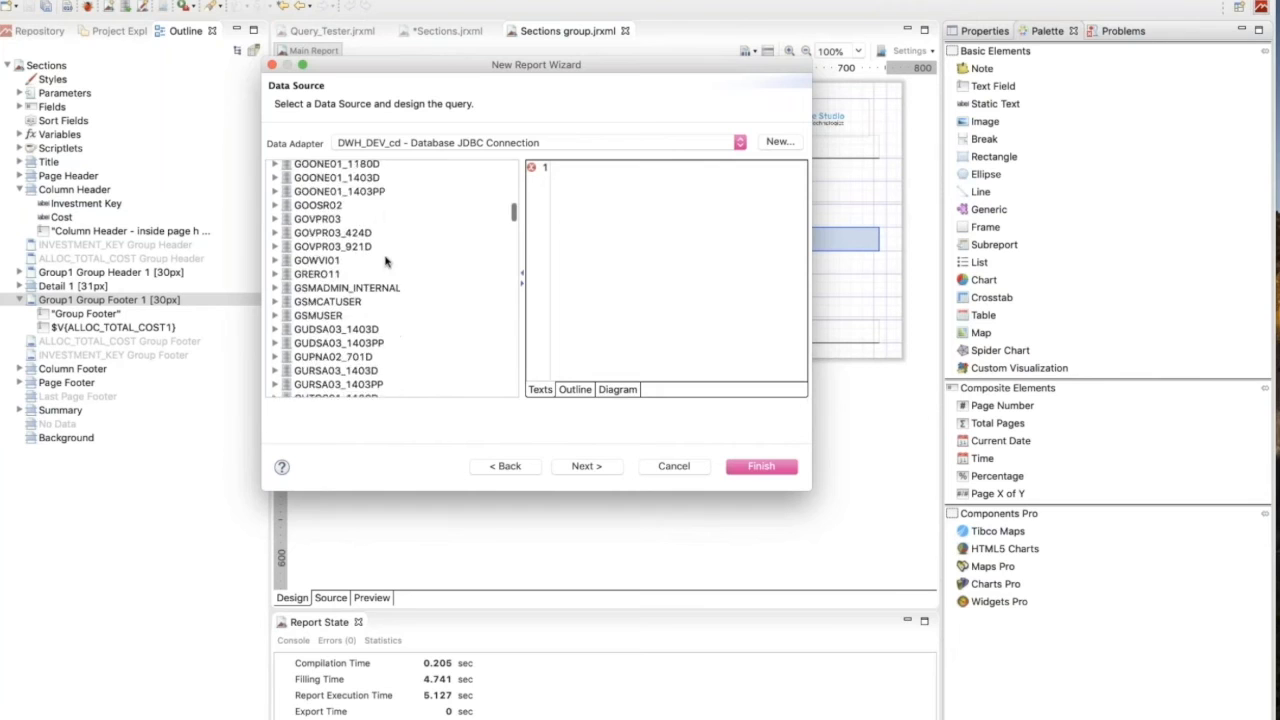
{"action": "scroll", "coordinate": [385, 262], "scroll_direction": "down", "scroll_amount": 20}
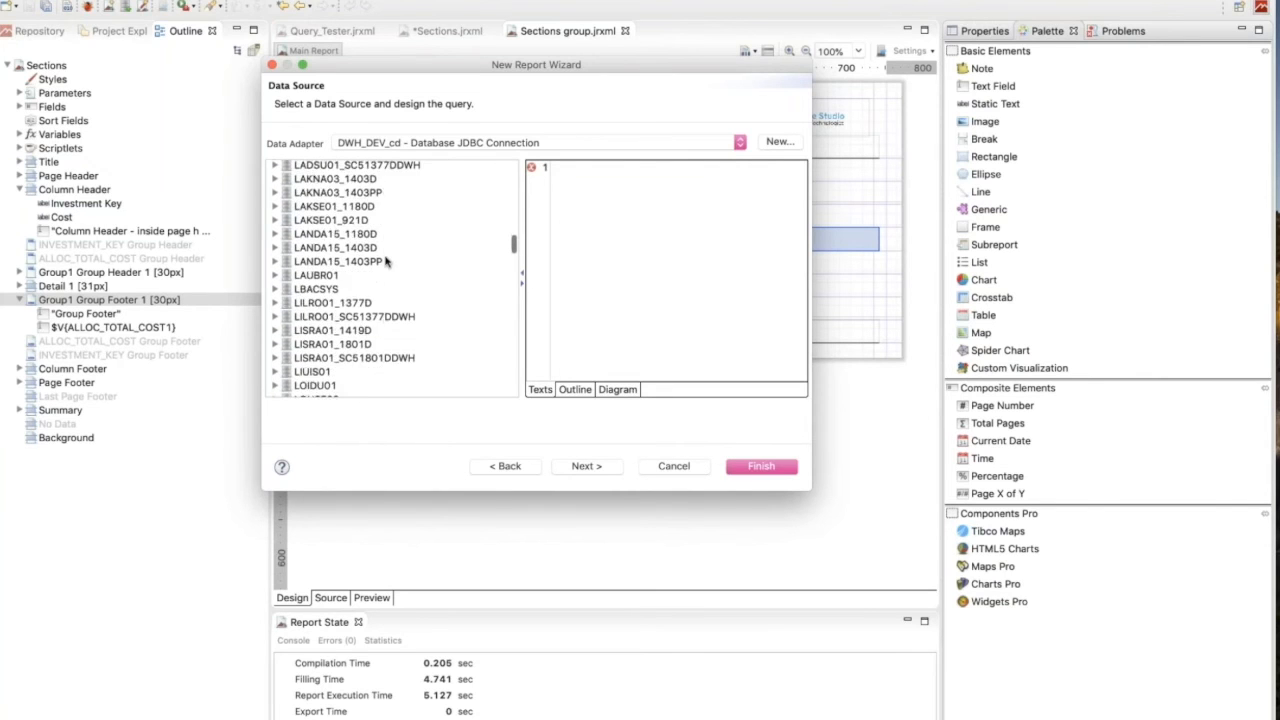
{"action": "scroll", "coordinate": [385, 262], "scroll_direction": "down", "scroll_amount": 20}
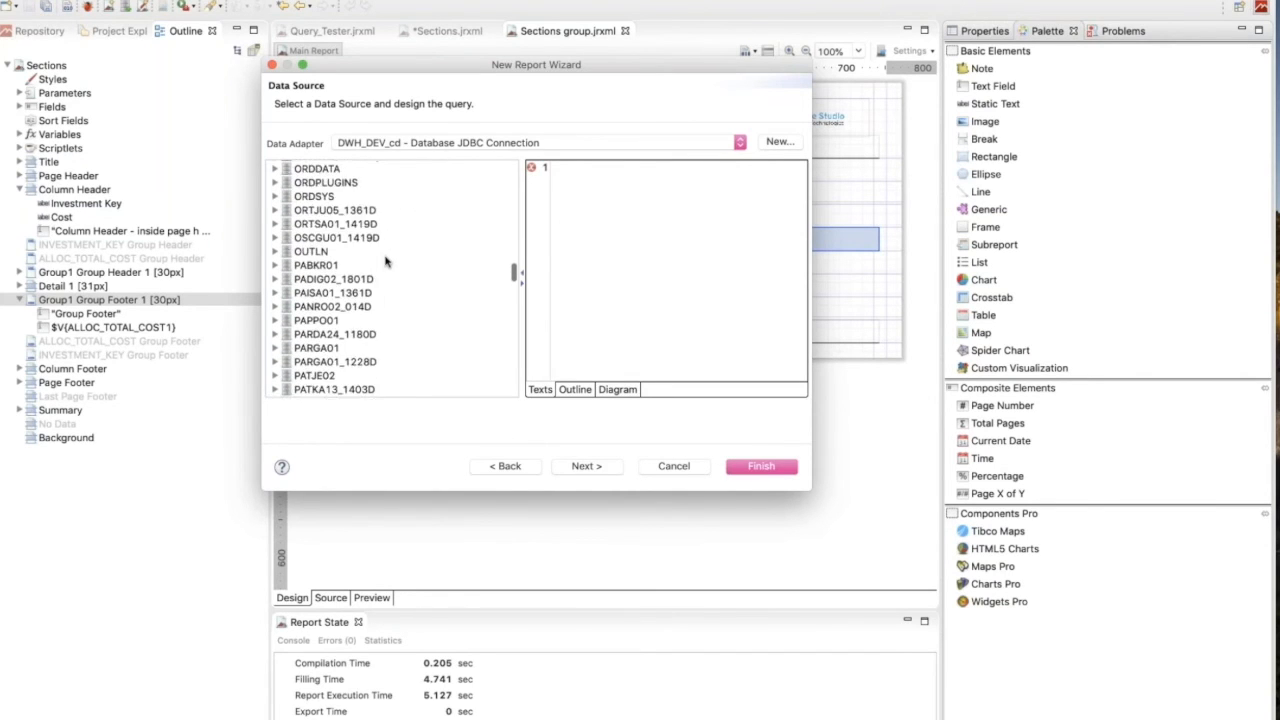
{"action": "scroll", "coordinate": [385, 262], "scroll_direction": "down", "scroll_amount": 20}
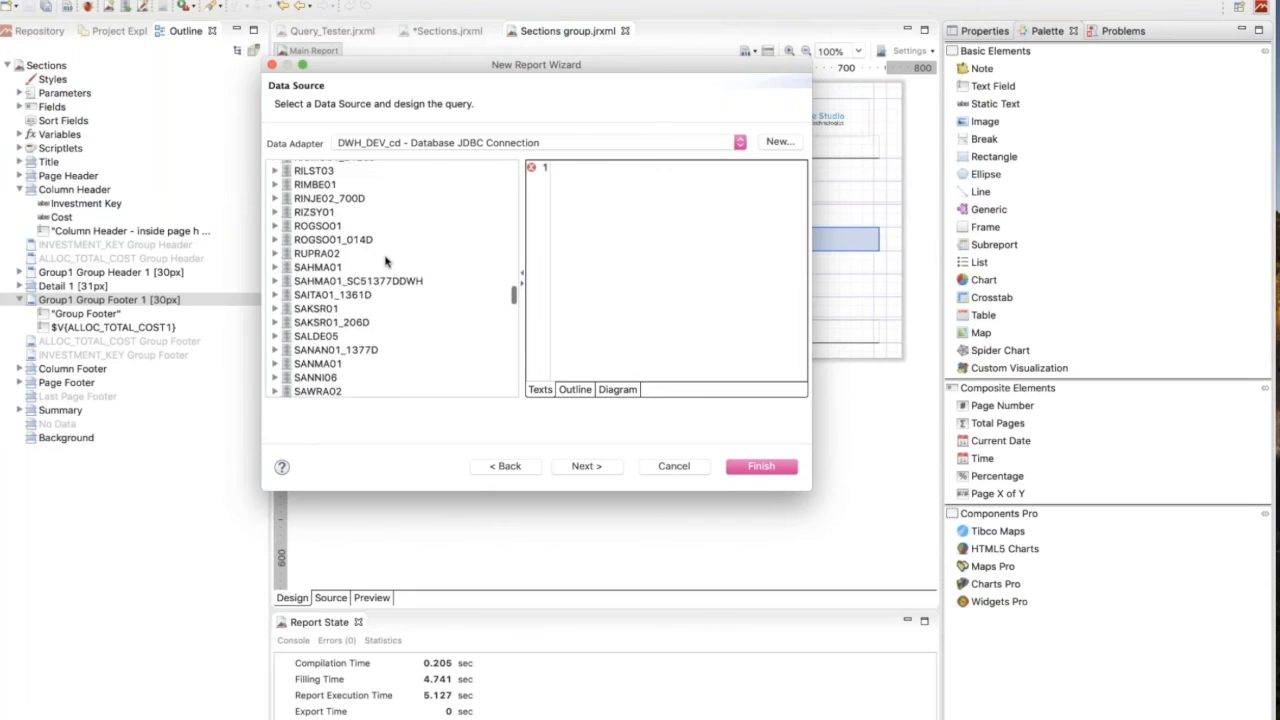
{"action": "scroll", "coordinate": [385, 262], "scroll_direction": "down", "scroll_amount": 10}
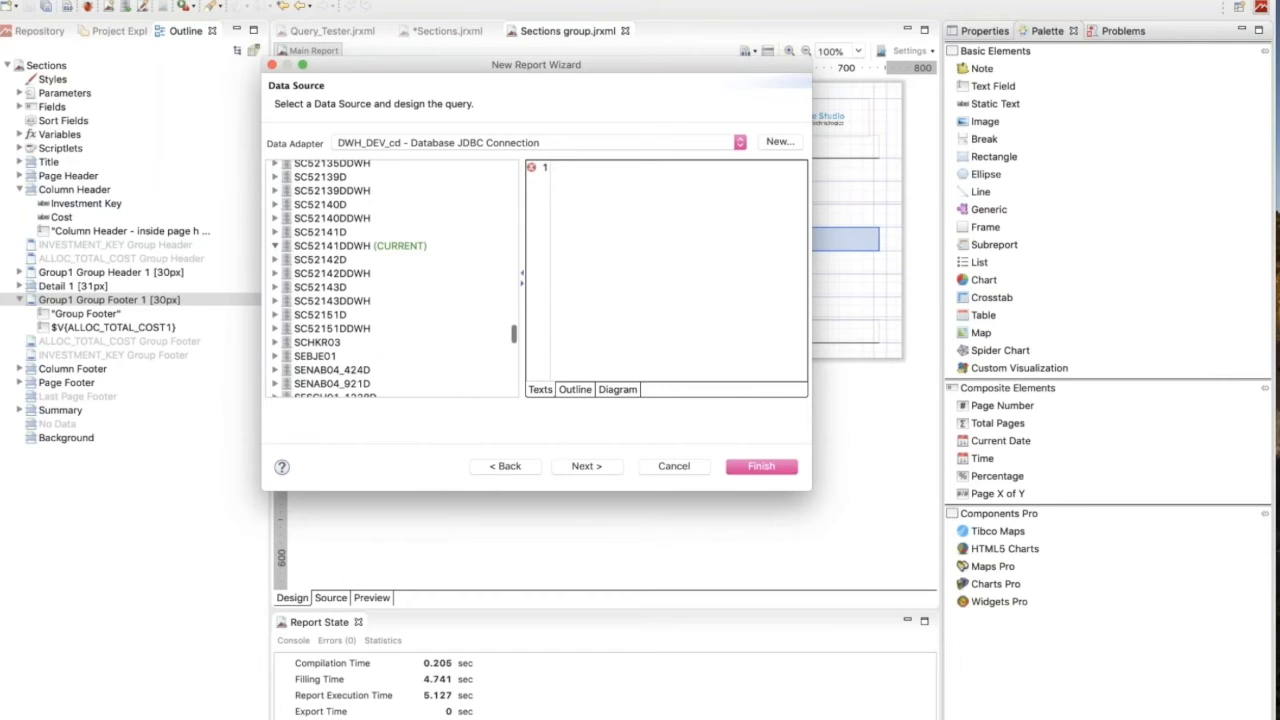
{"action": "left_click", "coordinate": [275, 246]}
{"action": "left_click", "coordinate": [287, 274]}
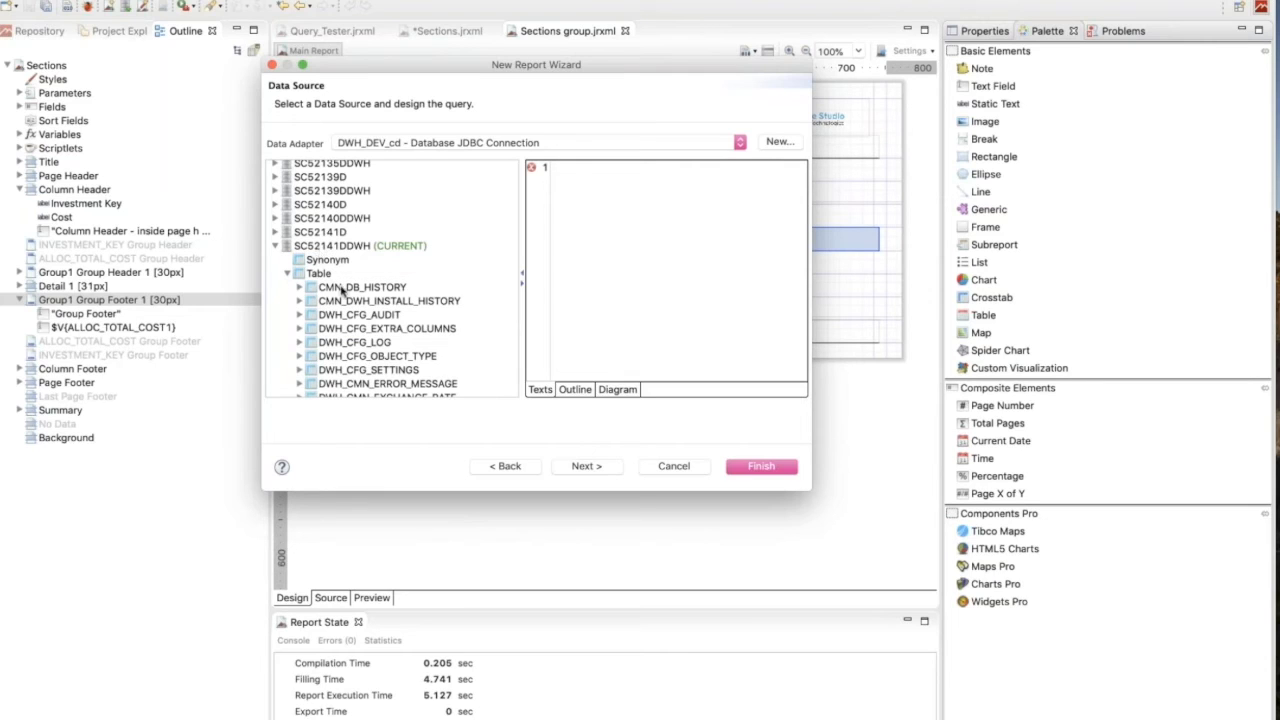
{"action": "left_click", "coordinate": [300, 288]}
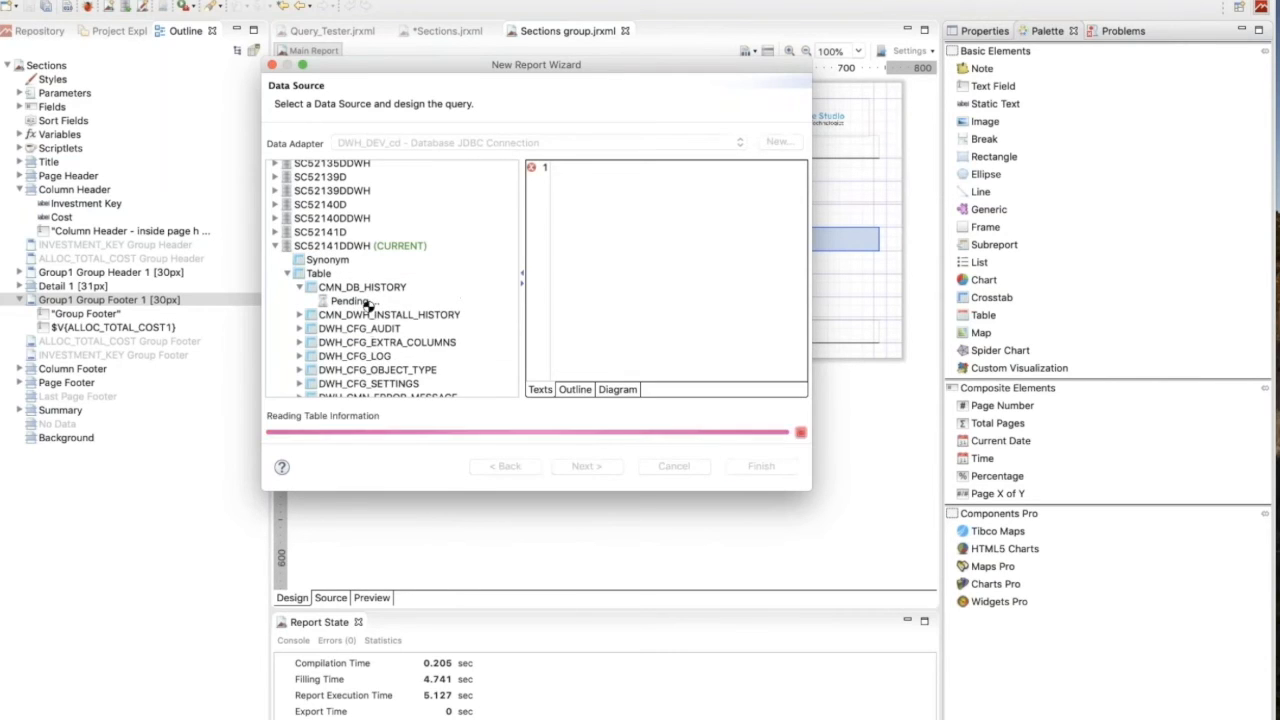
{"action": "left_click_drag", "start_coordinate": [500, 74], "coordinate": [425, 4]}
{"action": "left_click_drag", "start_coordinate": [734, 418], "coordinate": [1025, 637]}
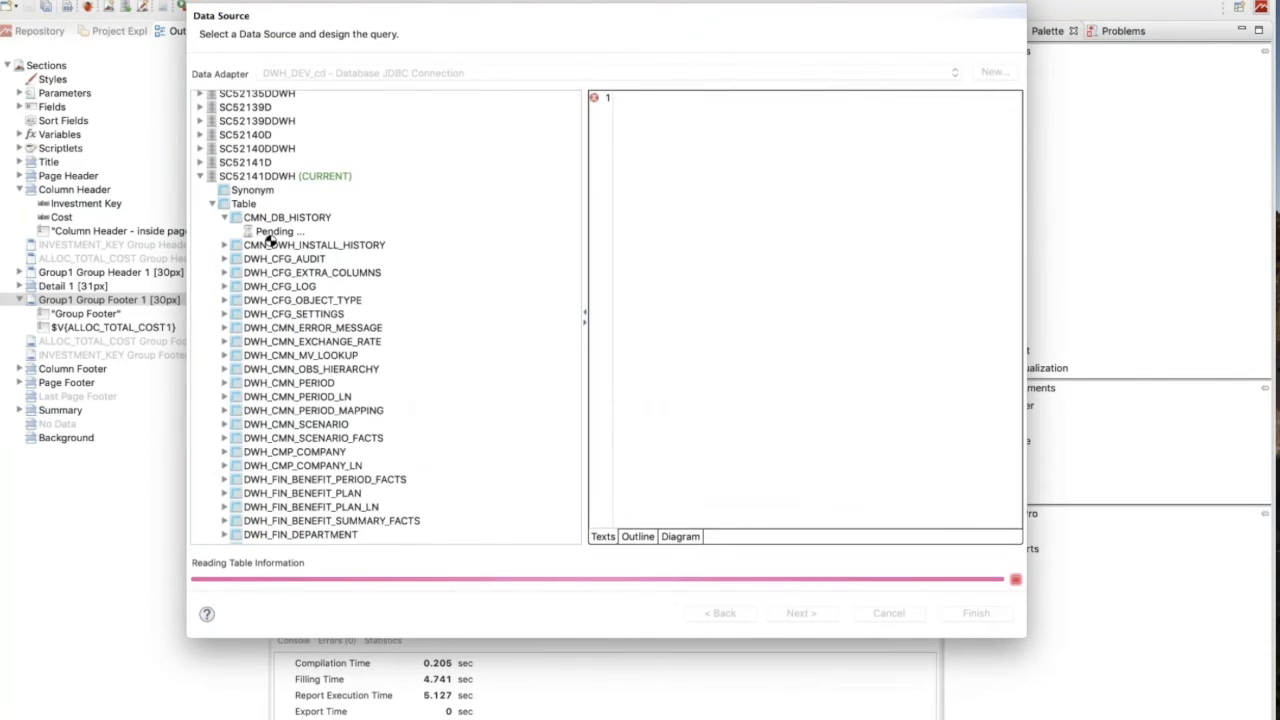
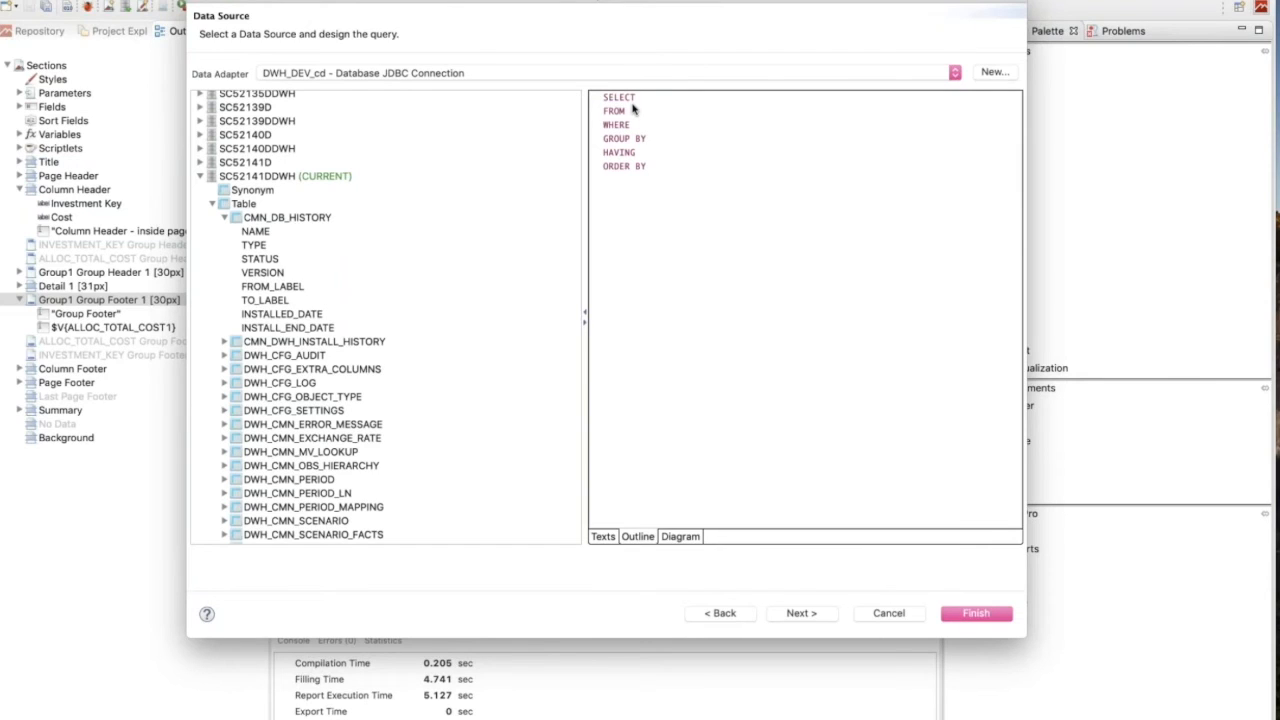
Add the CMN_DB_HISTORY table's NAME column to the query's SELECT clause and view the query as outline, diagram and SQL text.
{"action": "left_click_drag", "start_coordinate": [260, 233], "coordinate": [675, 107]}
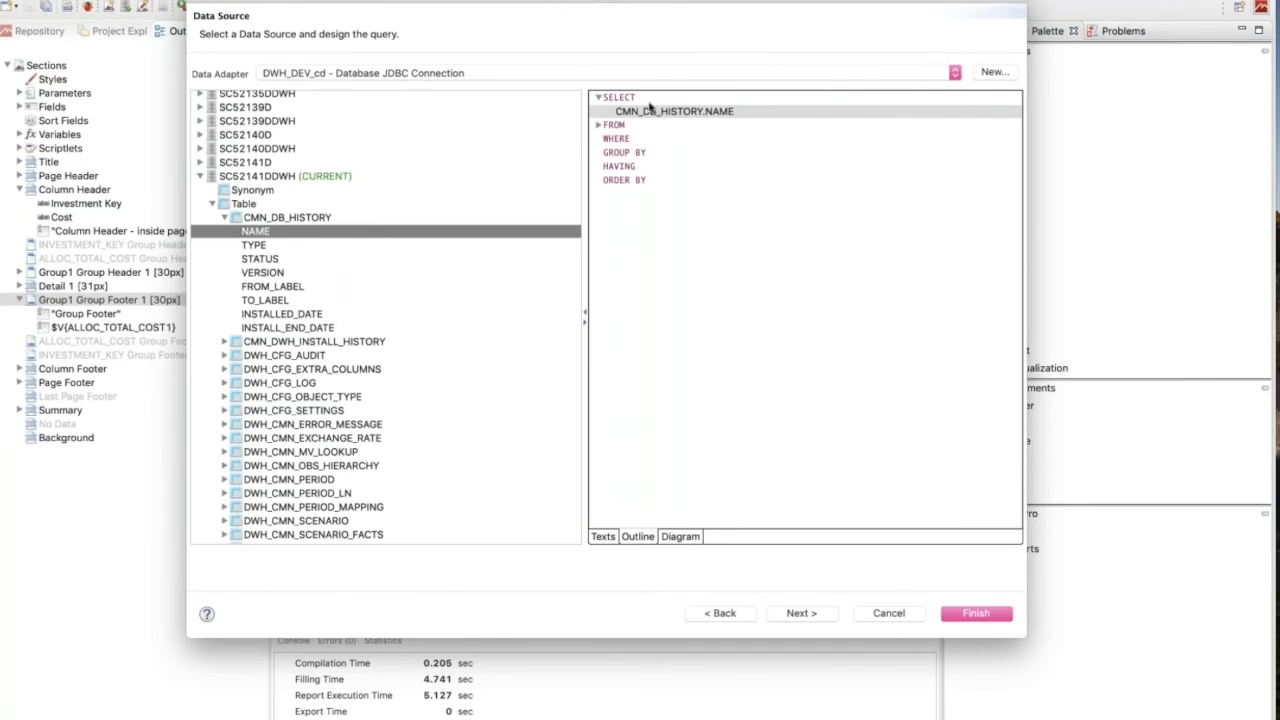
{"action": "left_click", "coordinate": [598, 125]}
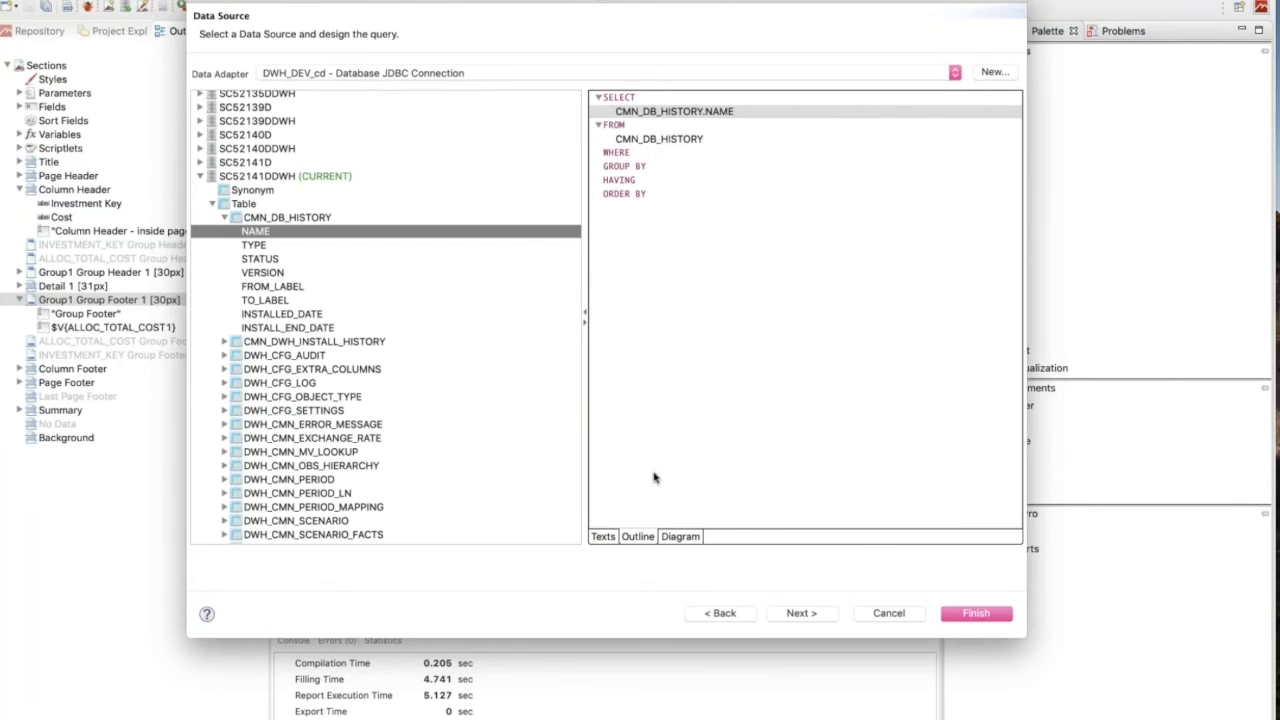
{"action": "left_click", "coordinate": [682, 539]}
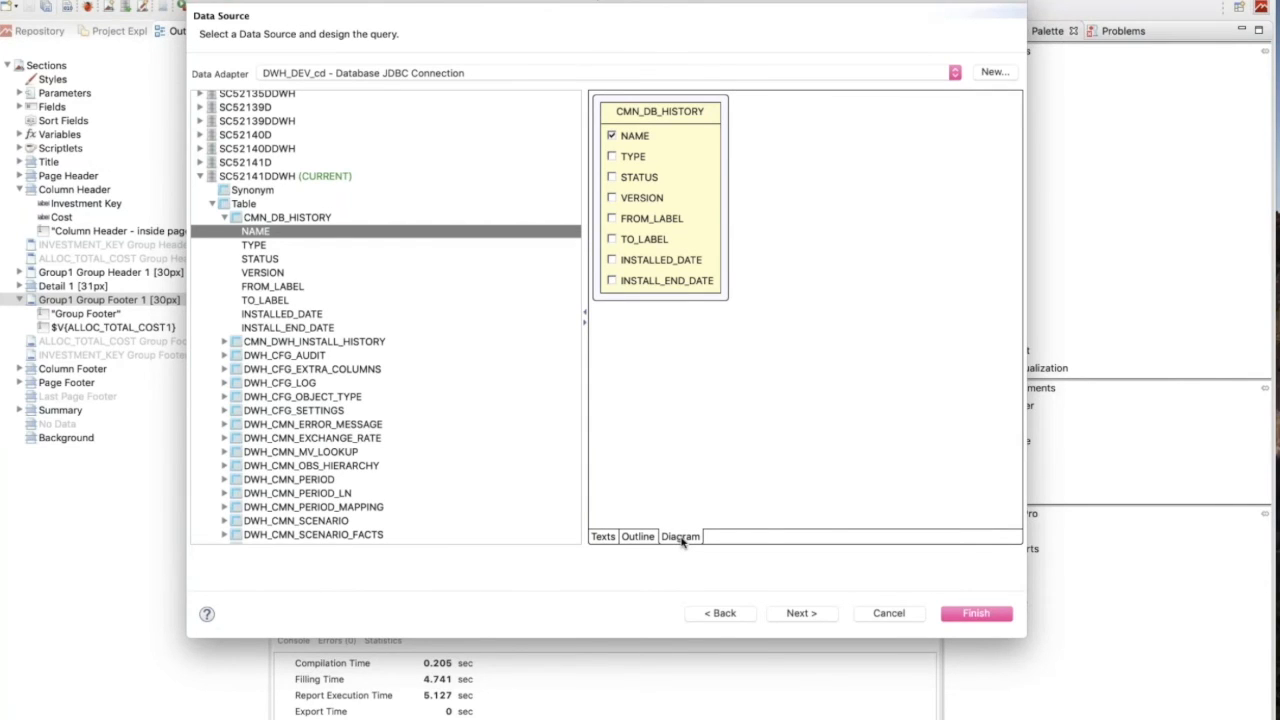
{"action": "left_click", "coordinate": [604, 537]}
{"action": "left_click", "coordinate": [671, 538]}
{"action": "left_click", "coordinate": [610, 538]}
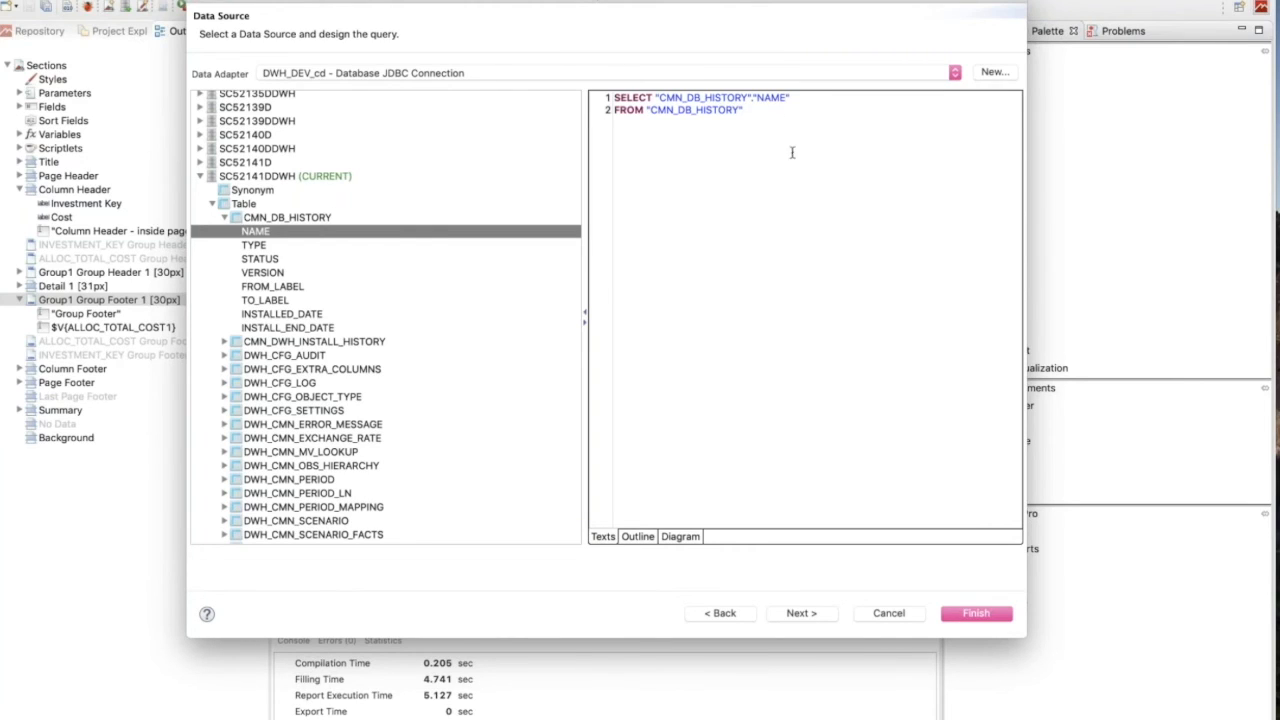
Clear the generated SQL query text and finish creating the report with an empty query.
{"action": "left_click_drag", "start_coordinate": [766, 114], "coordinate": [612, 97]}
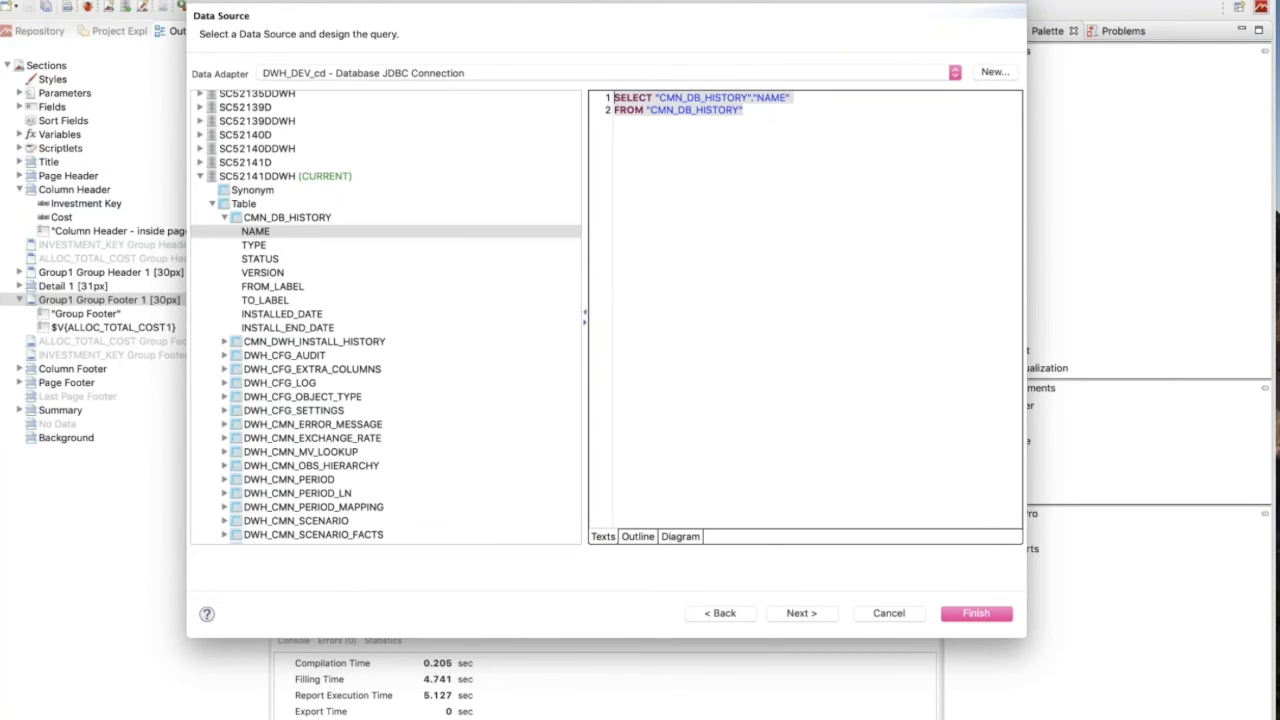
{"action": "key", "text": "BackSpace"}
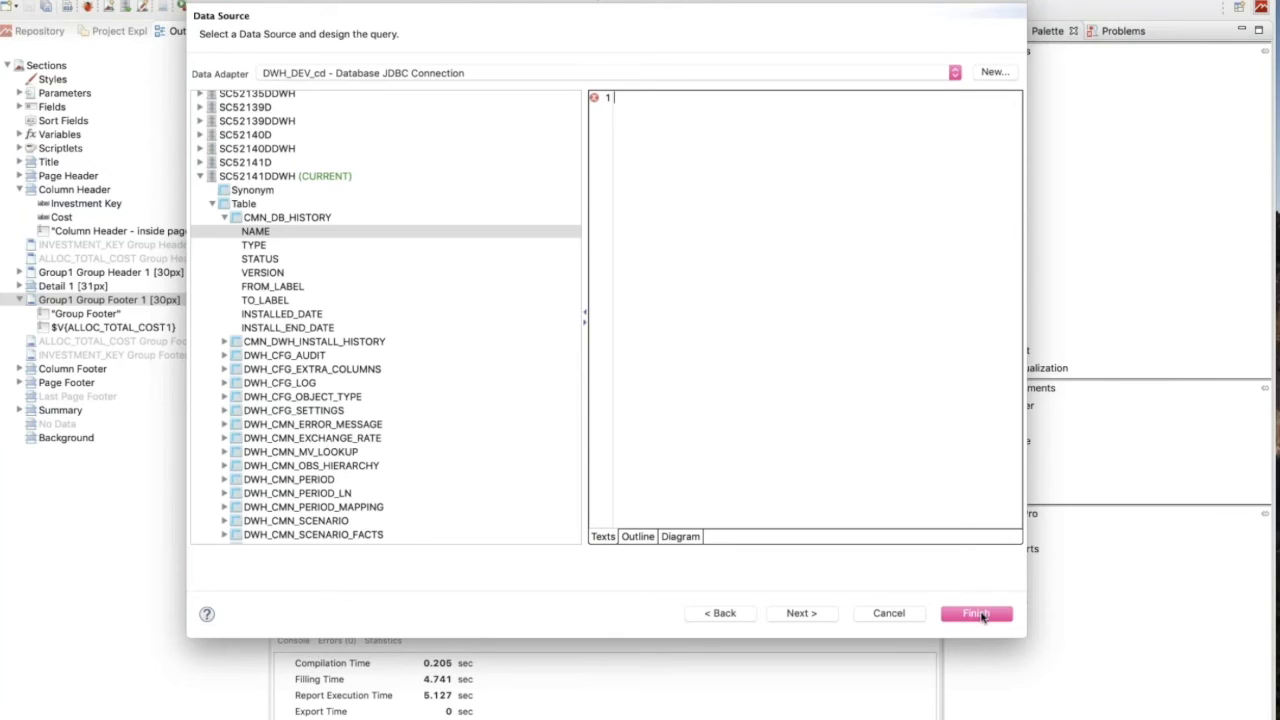
{"action": "left_click", "coordinate": [976, 613]}
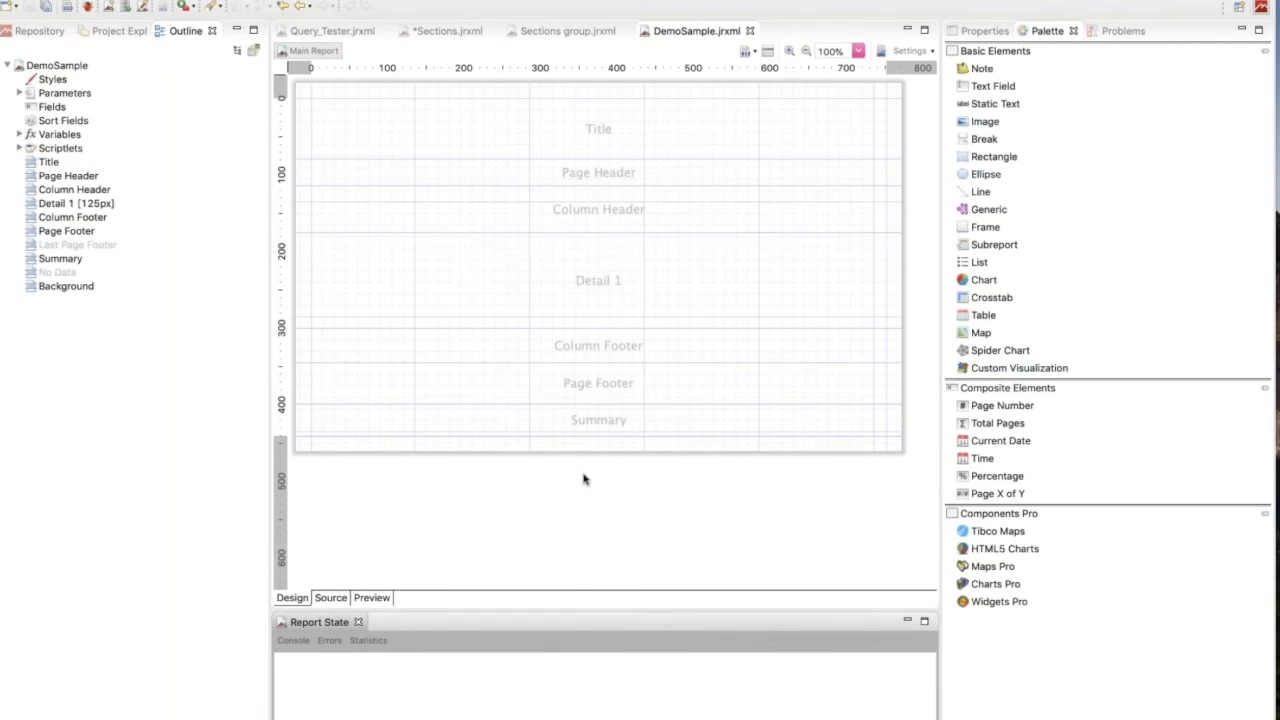
Copy the whole SQL query from the Sections.jrxml report's dataset, leaving that dataset unedited.
{"action": "left_click", "coordinate": [455, 33]}
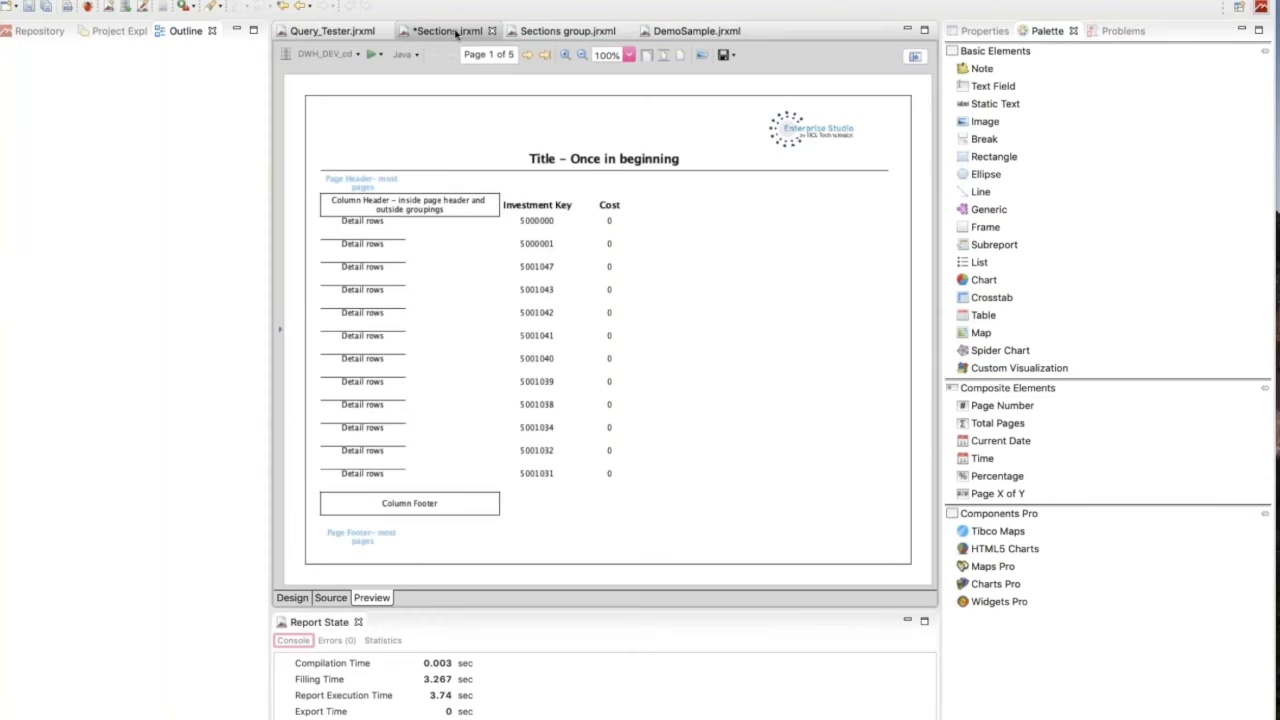
{"action": "left_click", "coordinate": [291, 598]}
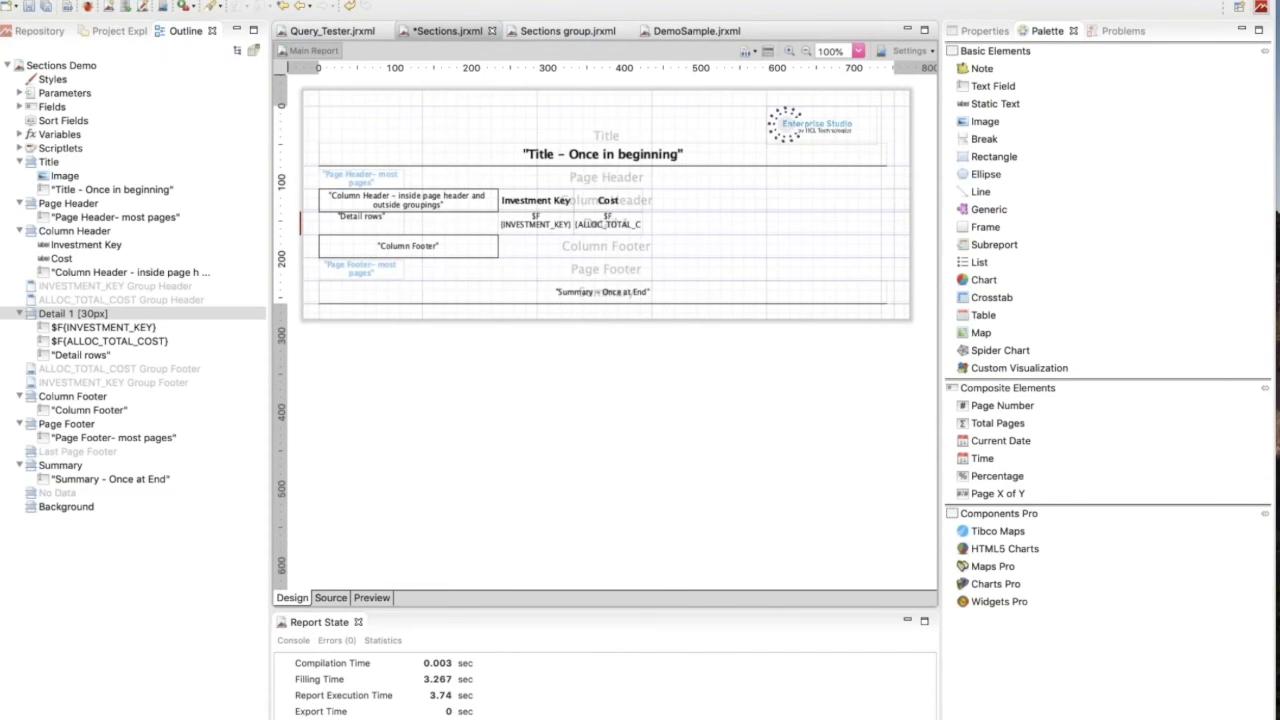
{"action": "left_click", "coordinate": [858, 50]}
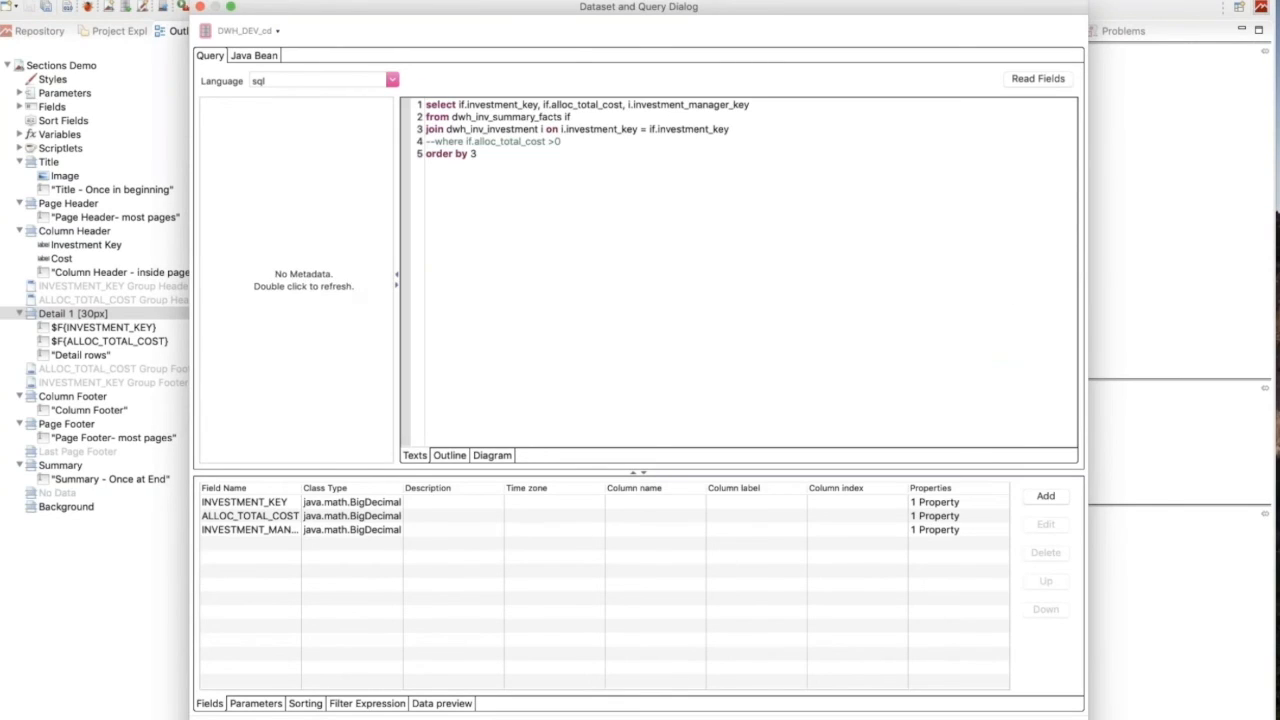
{"action": "left_click_drag", "start_coordinate": [497, 154], "coordinate": [418, 106]}
{"action": "right_click", "coordinate": [490, 116]}
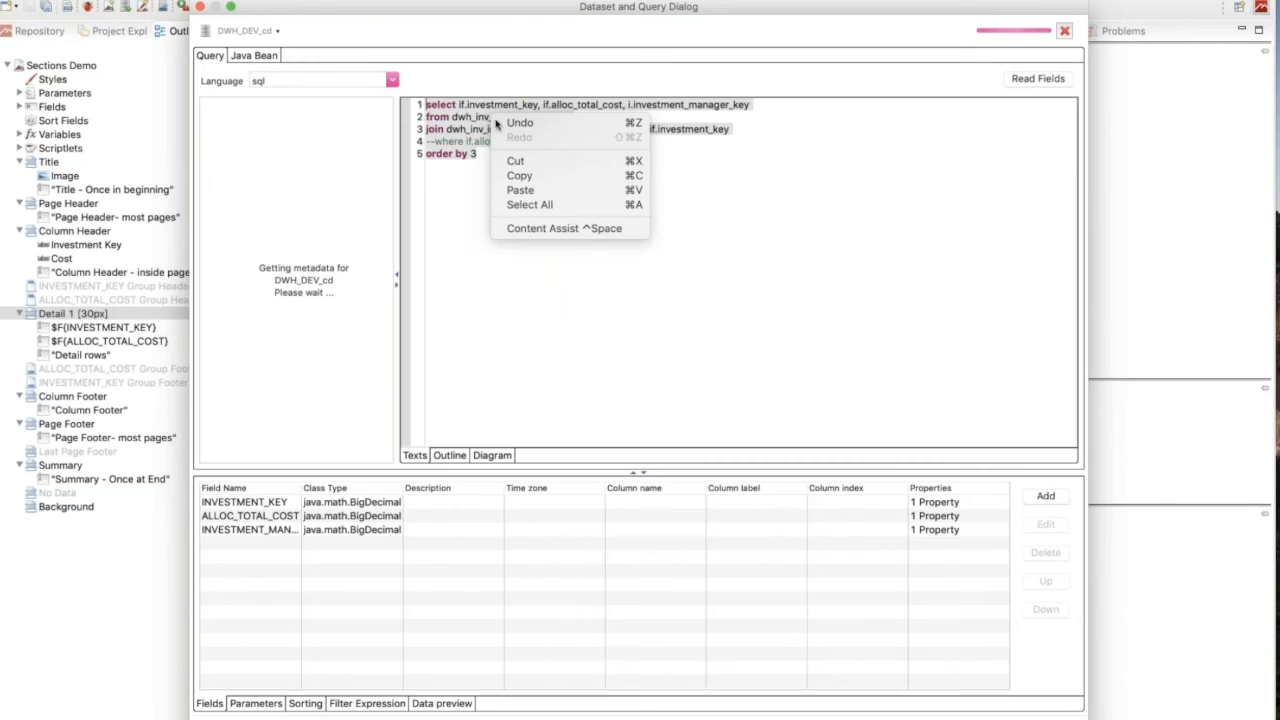
{"action": "left_click", "coordinate": [528, 177]}
{"action": "left_click", "coordinate": [772, 172]}
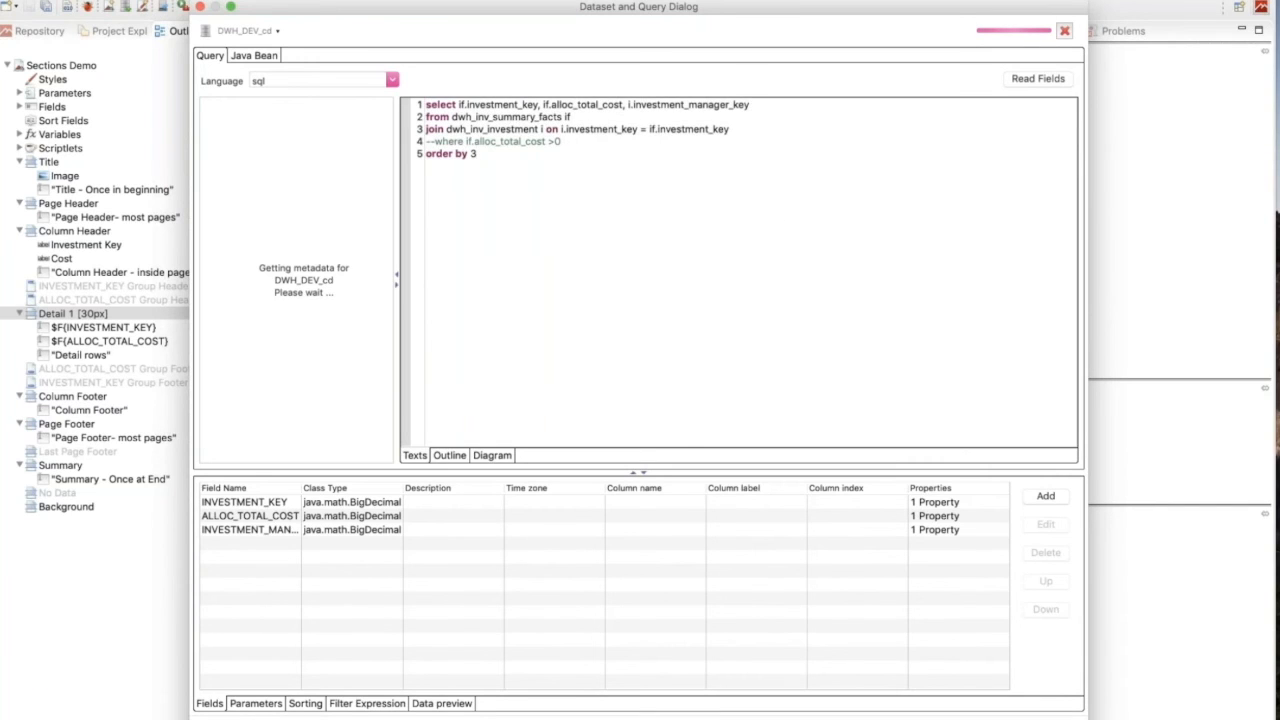
{"action": "key", "text": "Escape"}
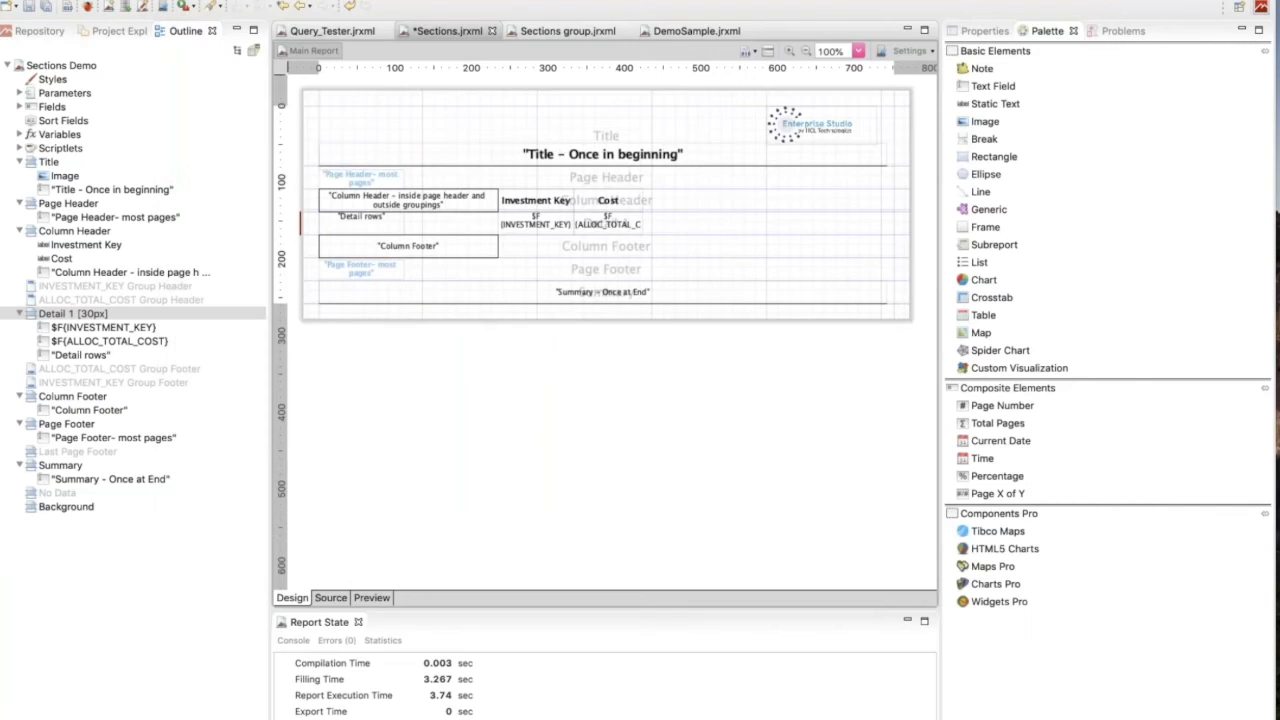
Paste the copied investment query into the DemoSample.jrxml report's dataset, widening the query text area.
{"action": "left_click", "coordinate": [663, 32]}
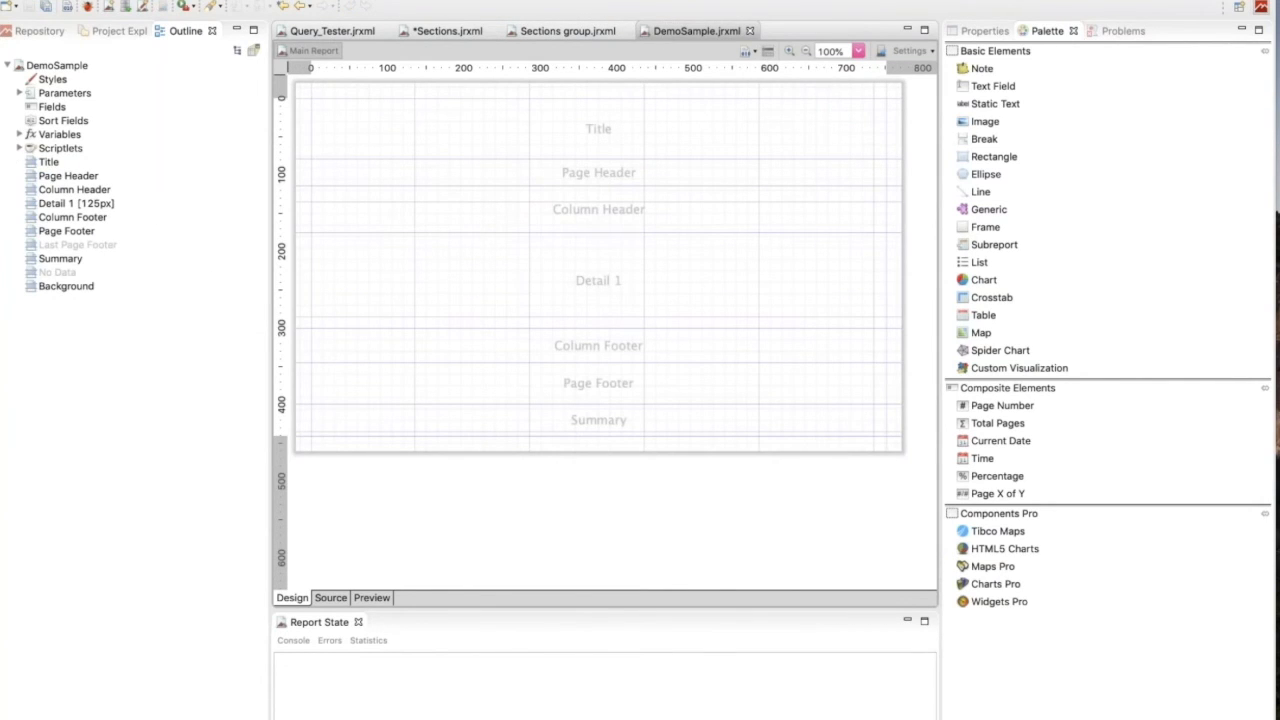
{"action": "left_click", "coordinate": [768, 51]}
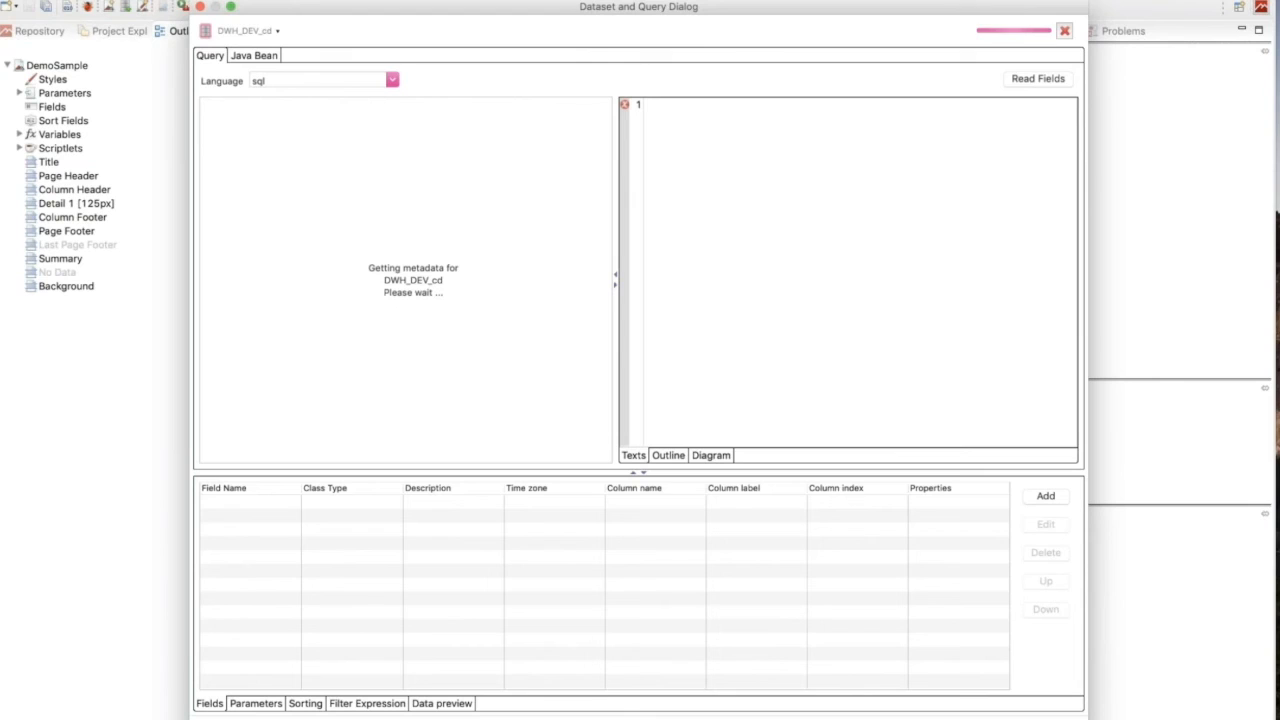
{"action": "left_click_drag", "start_coordinate": [614, 171], "coordinate": [211, 160]}
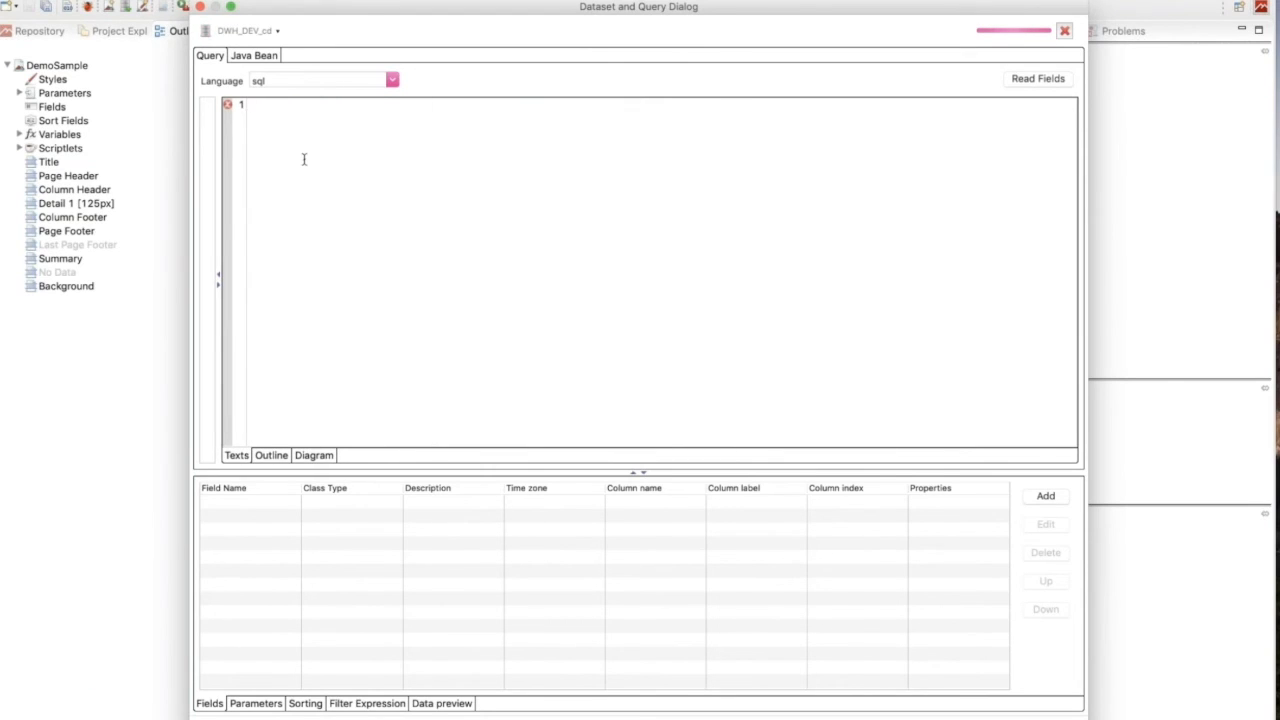
{"action": "right_click", "coordinate": [304, 159]}
{"action": "left_click", "coordinate": [342, 237]}
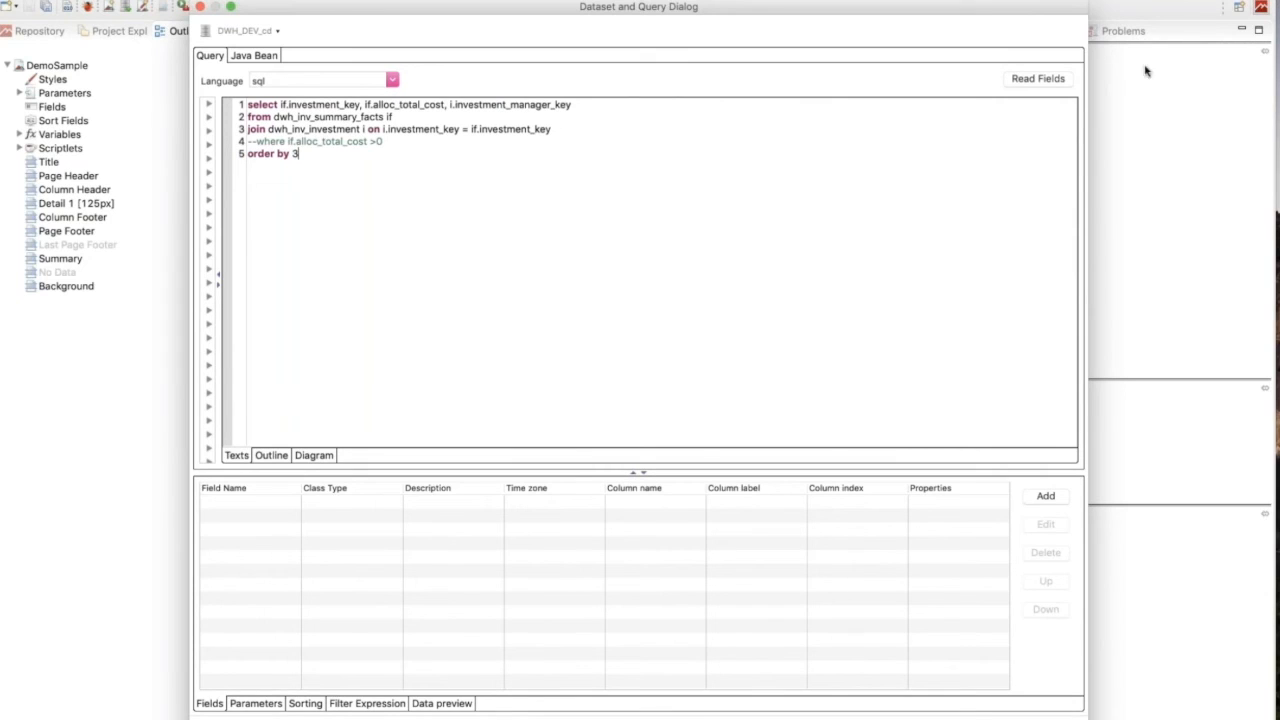
Read the fields from the query, preview its first 10 records, and accept the dataset.
{"action": "left_click", "coordinate": [1040, 80]}
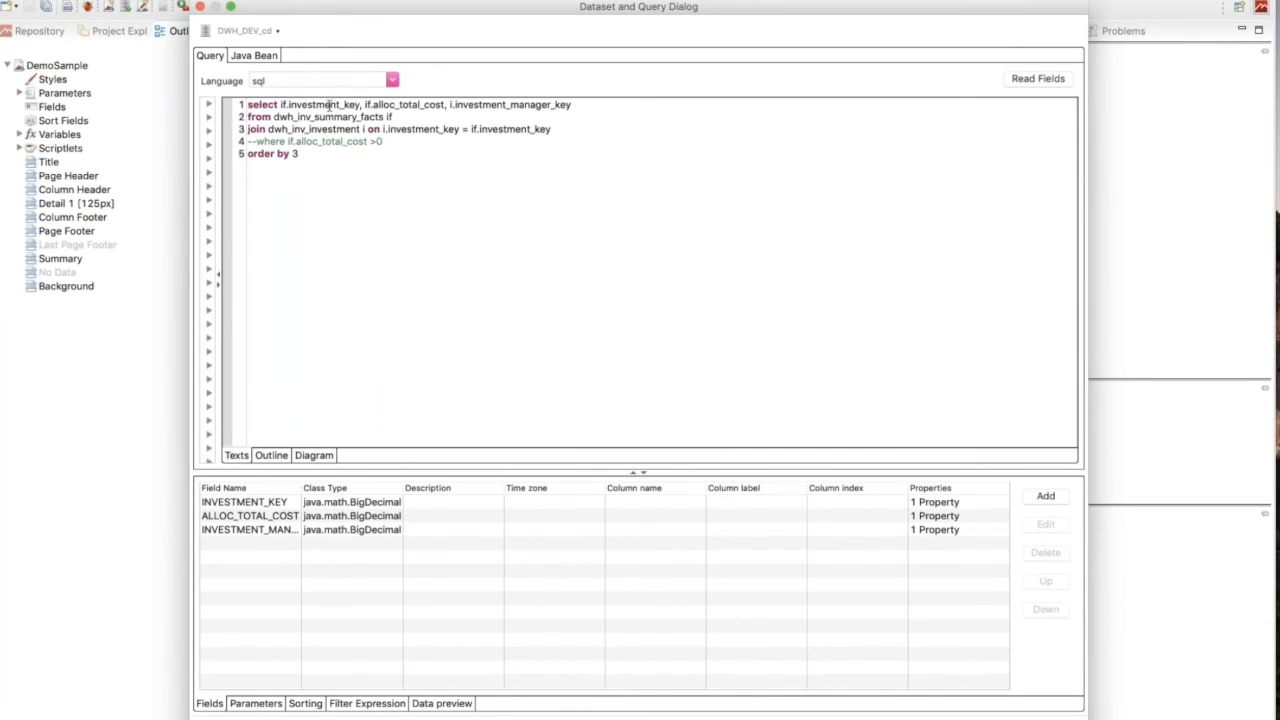
{"action": "left_click", "coordinate": [483, 104]}
{"action": "left_click", "coordinate": [430, 704]}
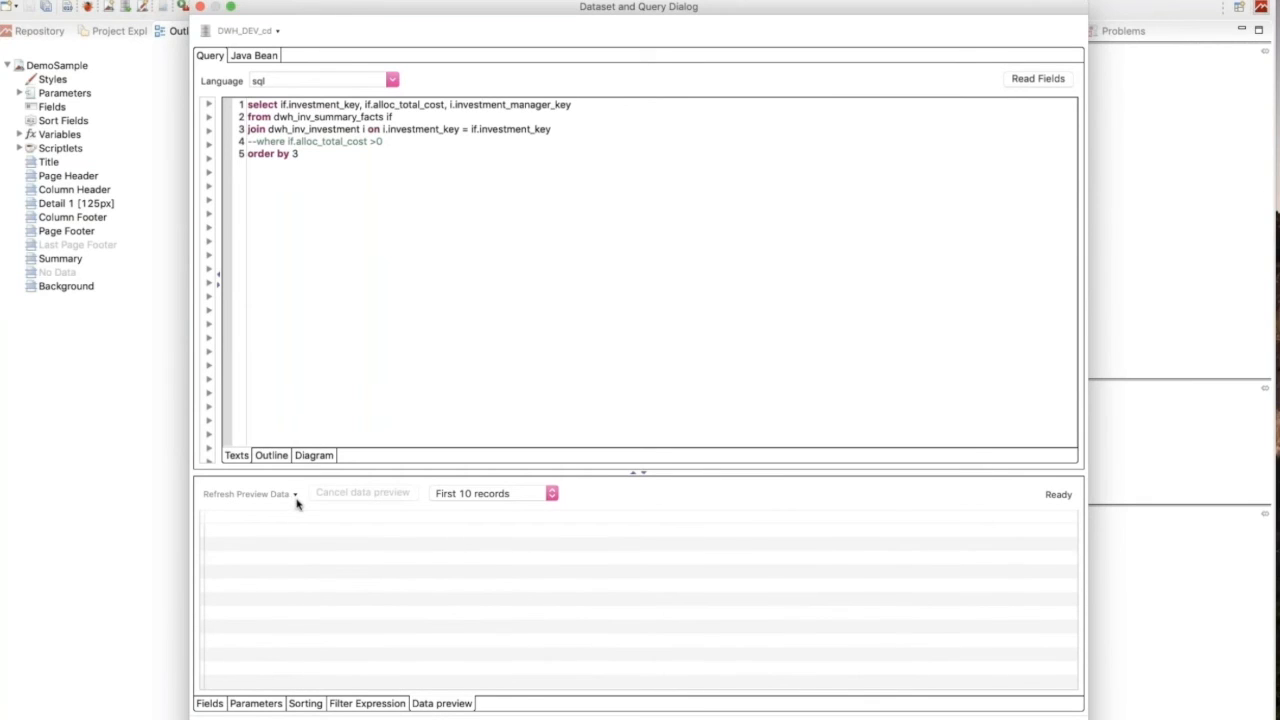
{"action": "left_click", "coordinate": [260, 496]}
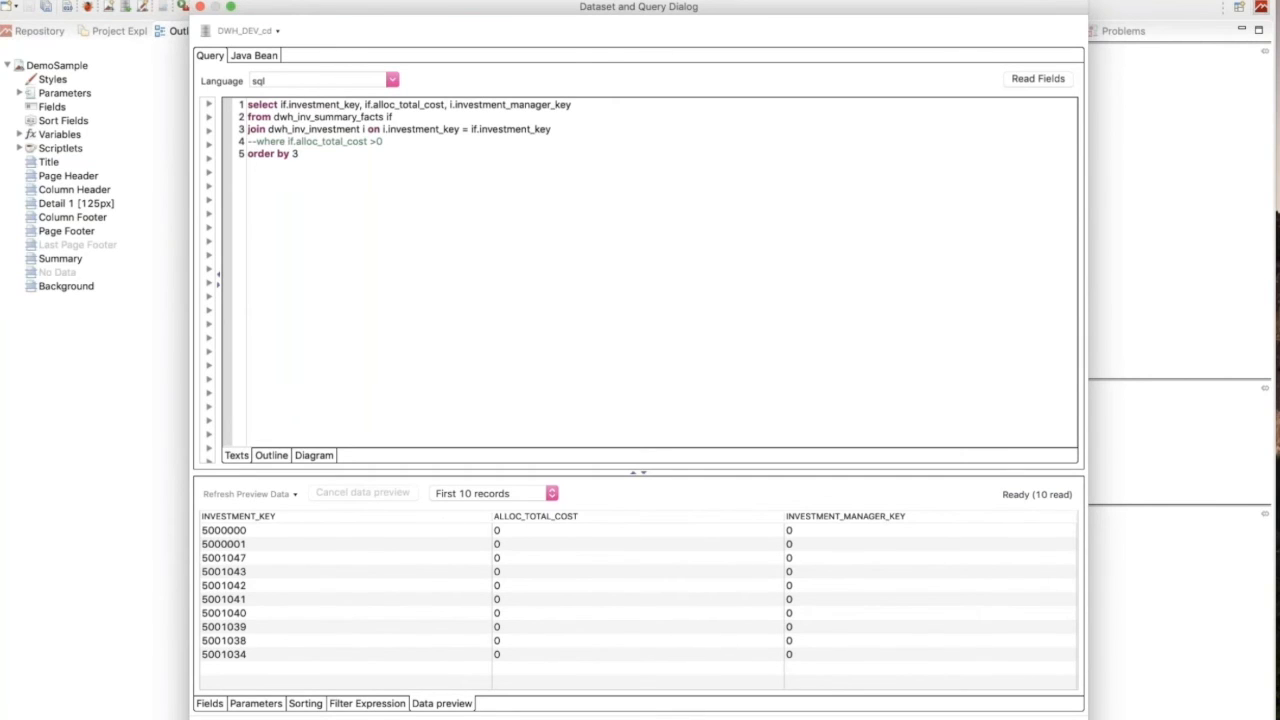
{"action": "left_click", "coordinate": [1038, 718]}
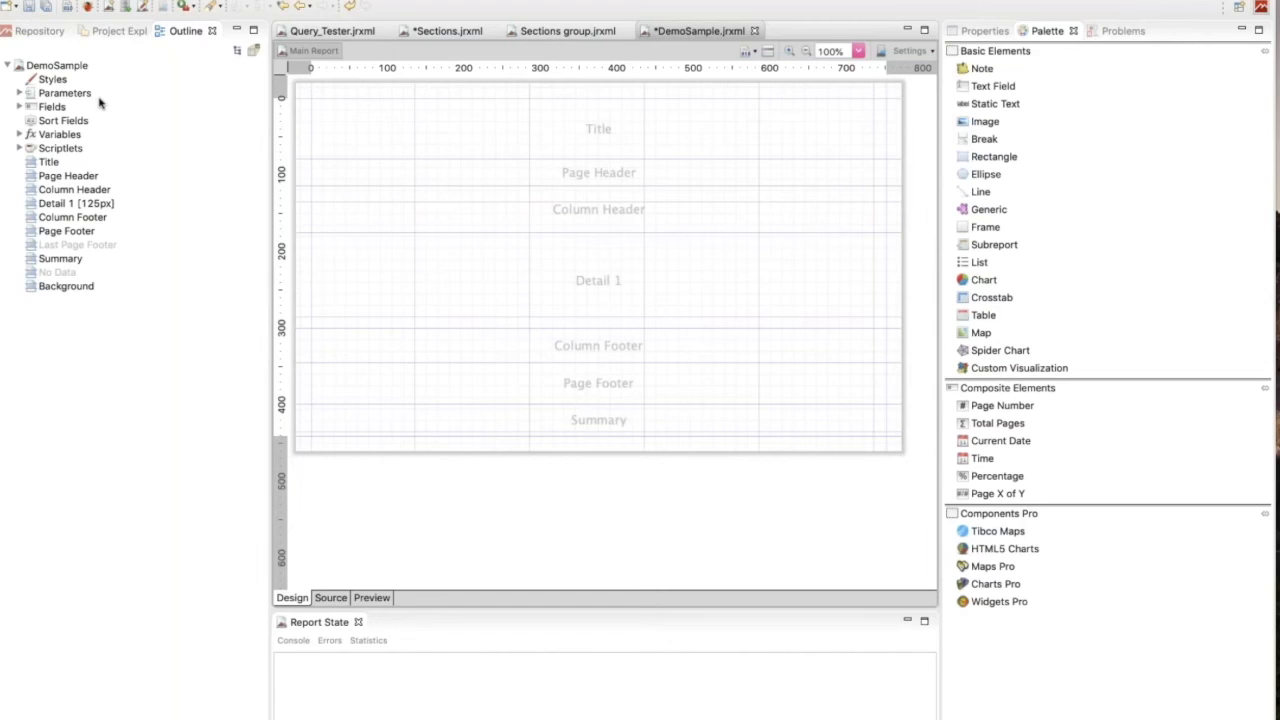
Place the INVESTMENT_KEY, ALLOC_TOTAL_COST and INVESTMENT_MANAGER_KEY fields in the Detail 1 band with matching column headers.
{"action": "left_click", "coordinate": [19, 107]}
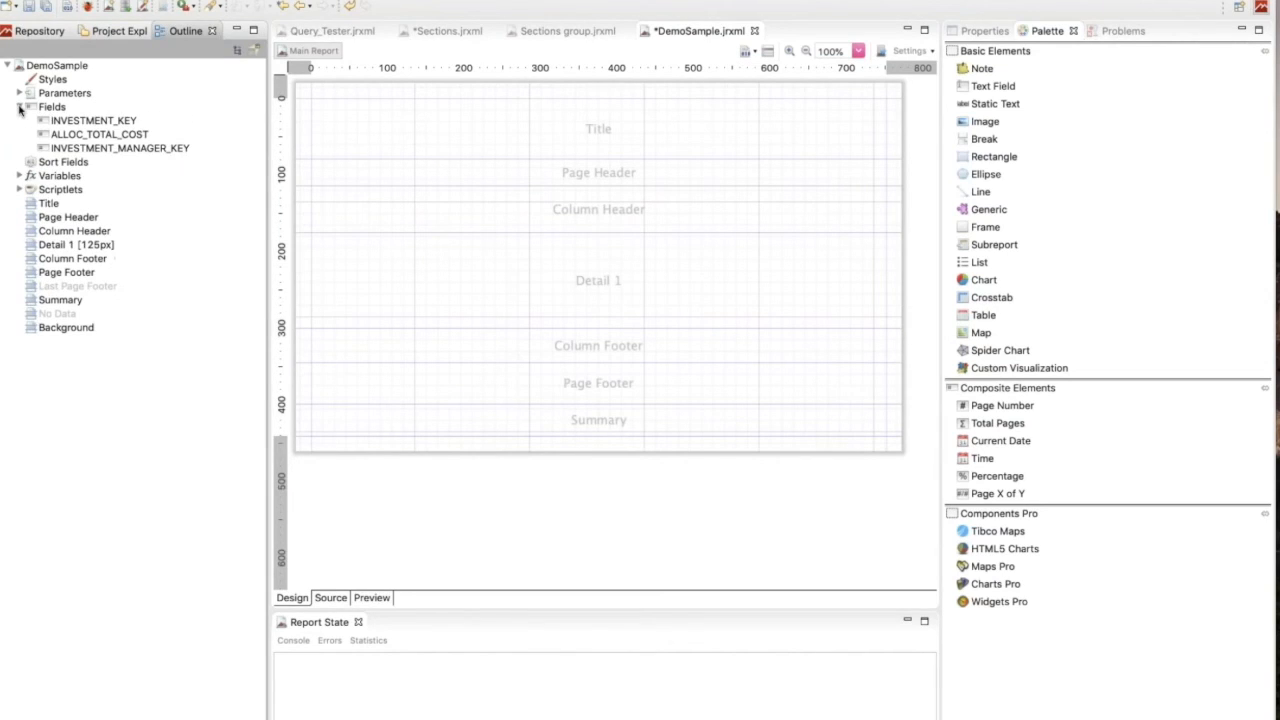
{"action": "left_click", "coordinate": [71, 124]}
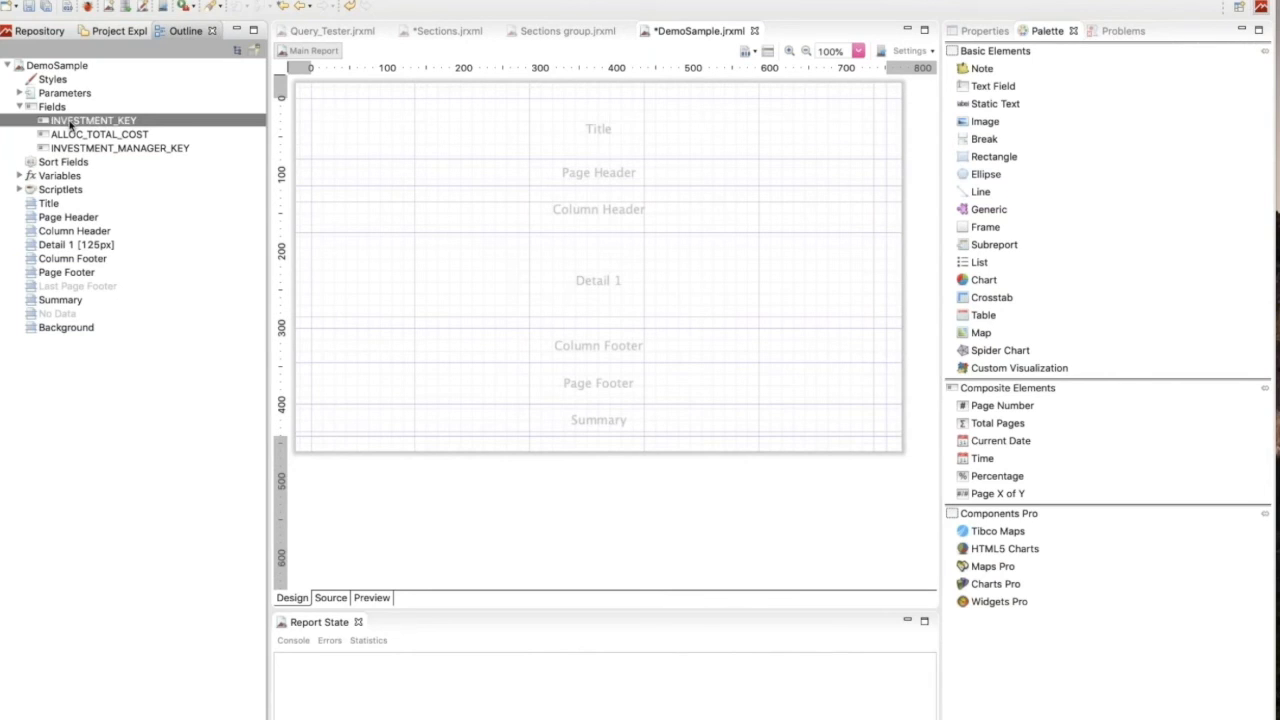
{"action": "left_click", "coordinate": [69, 150], "text": "shift"}
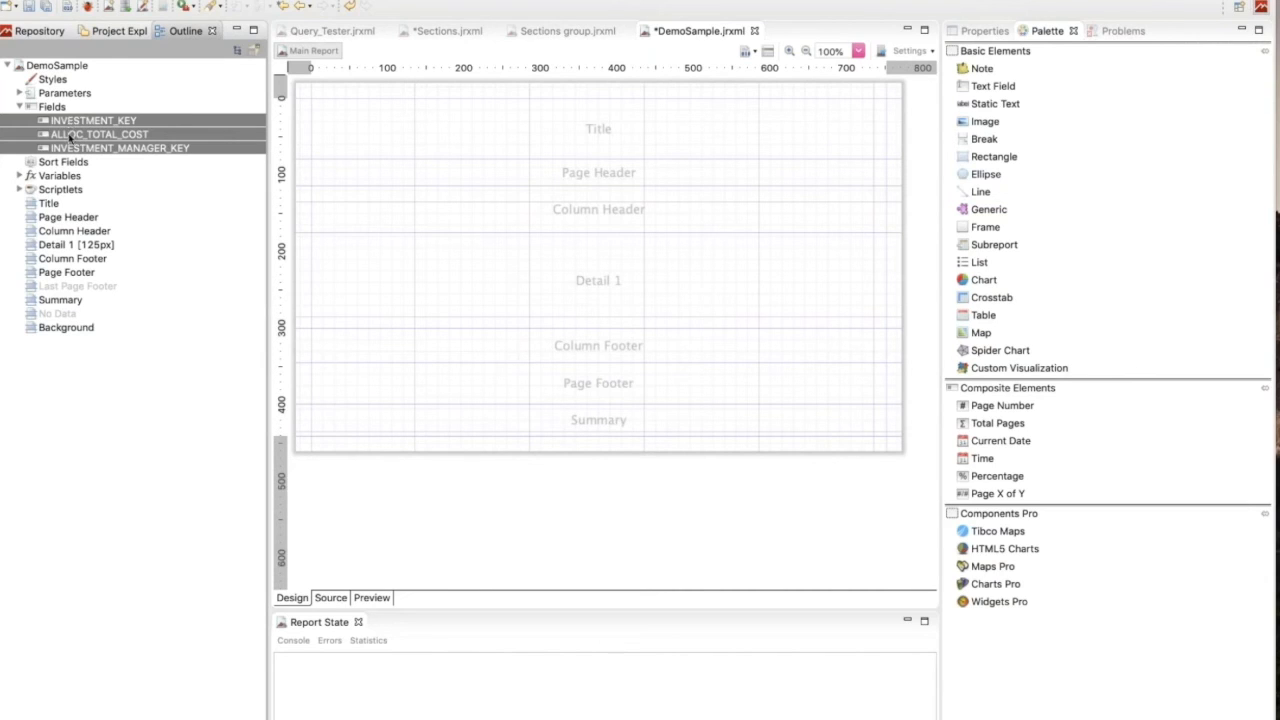
{"action": "left_click_drag", "start_coordinate": [72, 138], "coordinate": [343, 285]}
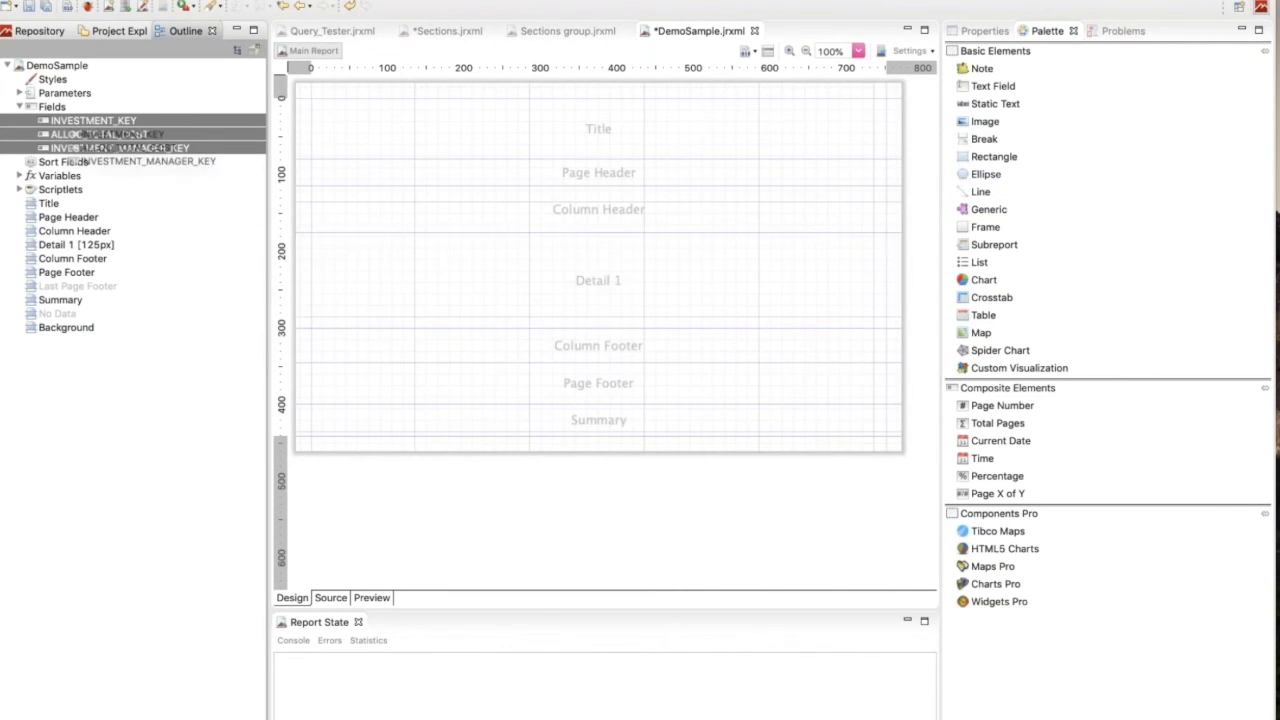
{"action": "left_click_drag", "start_coordinate": [441, 288], "coordinate": [437, 211]}
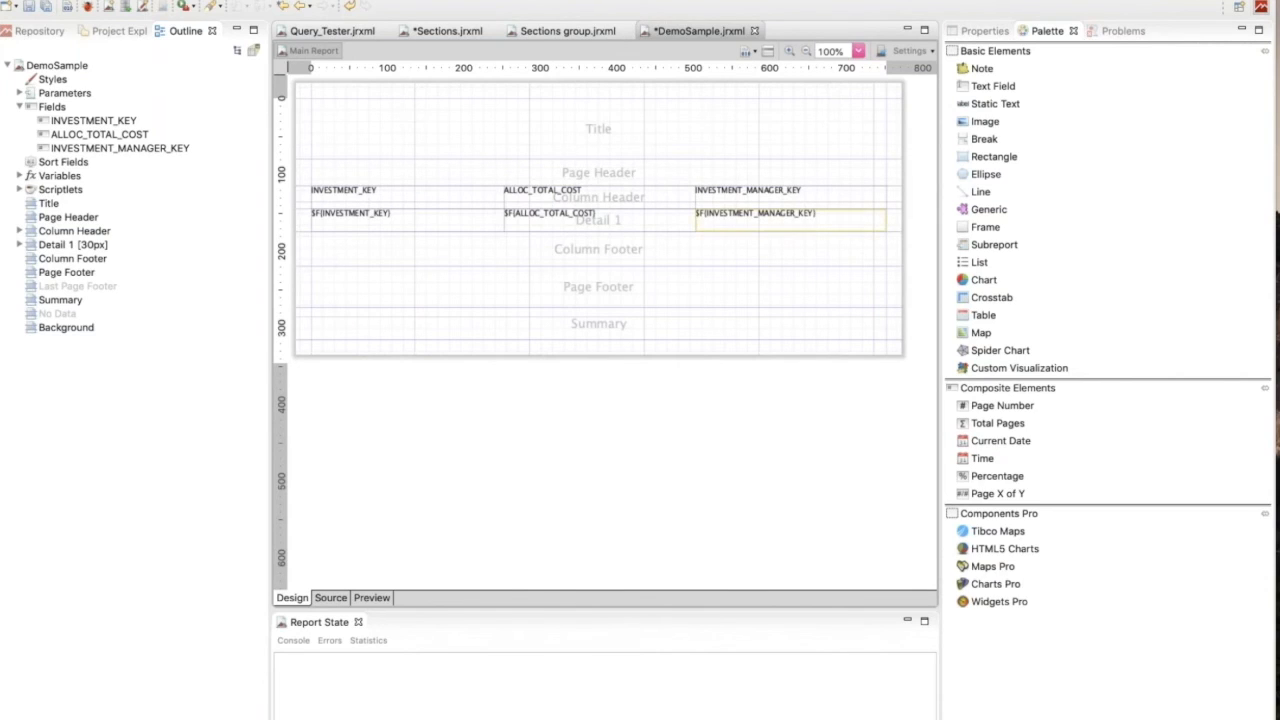
Preview the DemoSample report with its data, then return to its design.
{"action": "left_click", "coordinate": [371, 597]}
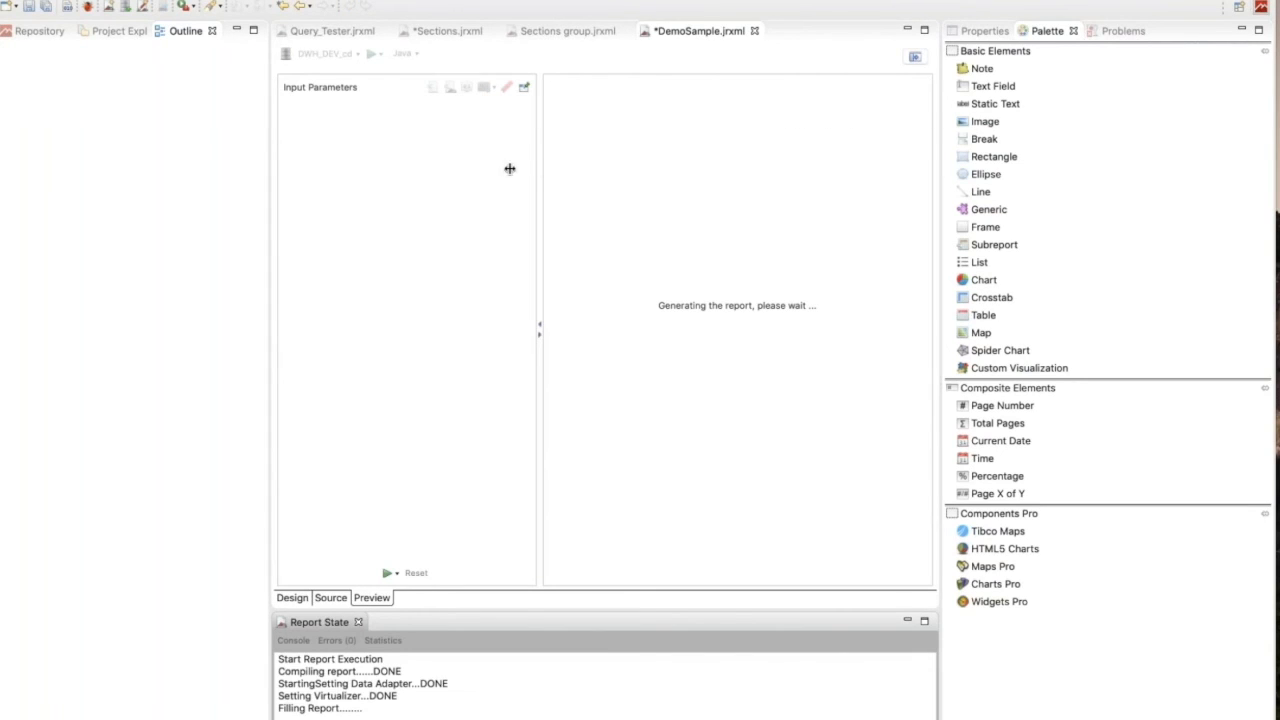
{"action": "left_click_drag", "start_coordinate": [540, 168], "coordinate": [349, 174]}
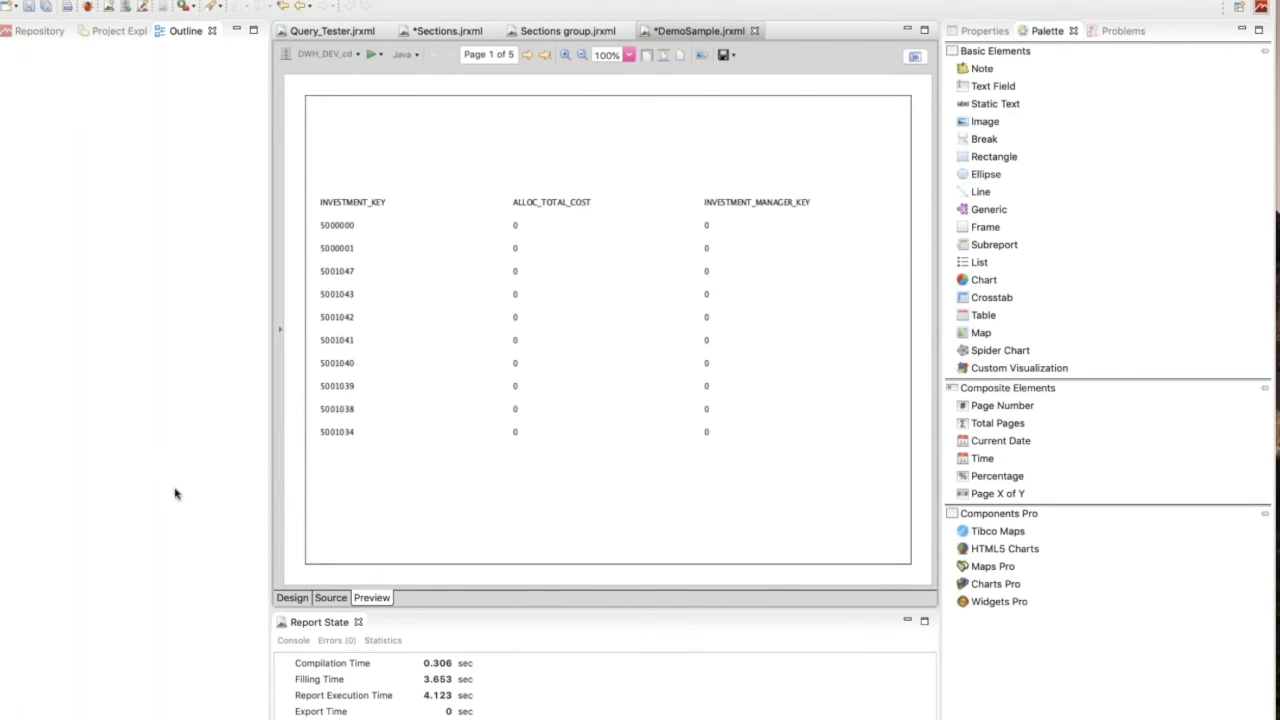
{"action": "left_click", "coordinate": [292, 598]}
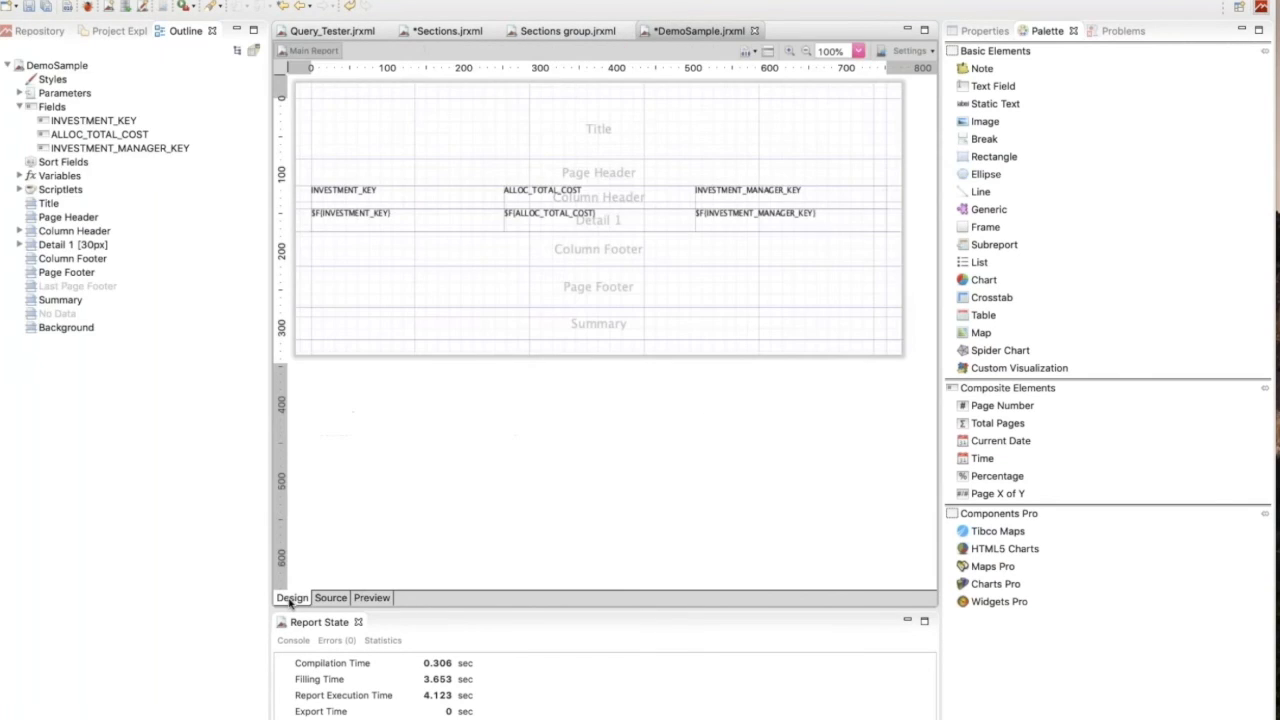
Examine the properties of the INVESTMENT_KEY column header and the ALLOC_TOTAL_COST detail field, then return to the element palette.
{"action": "left_click", "coordinate": [686, 130]}
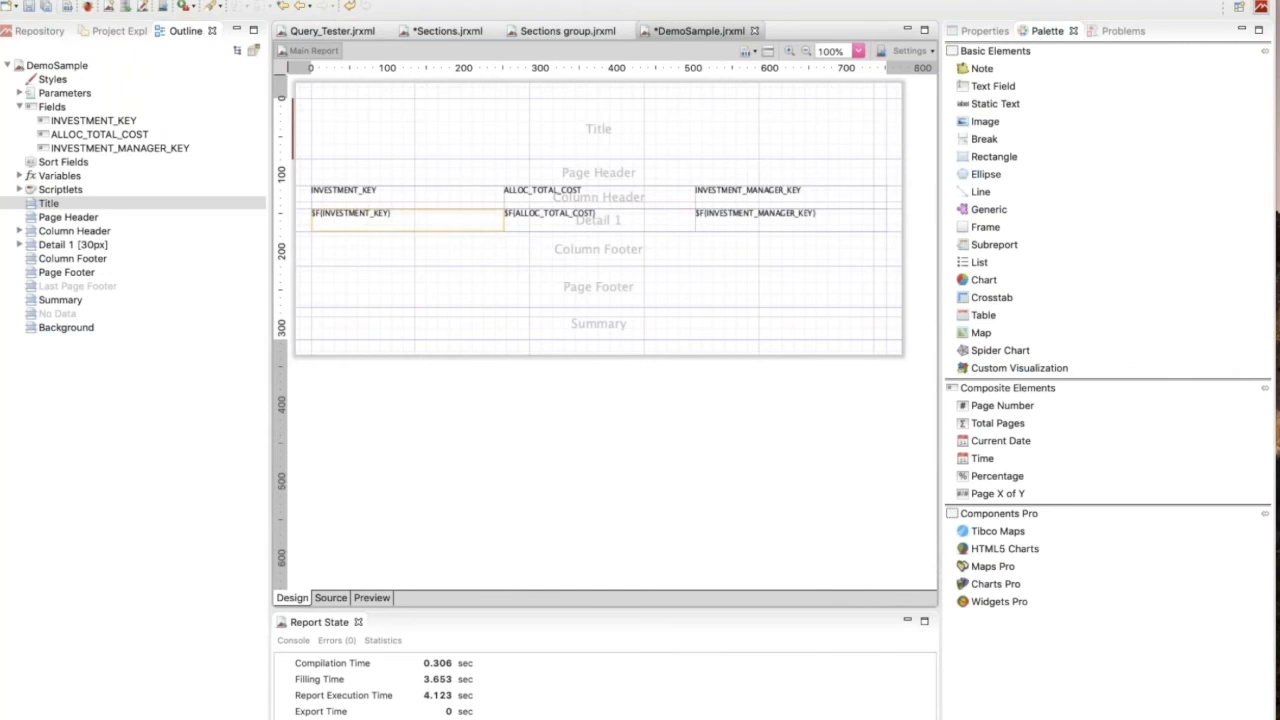
{"action": "left_click", "coordinate": [430, 198]}
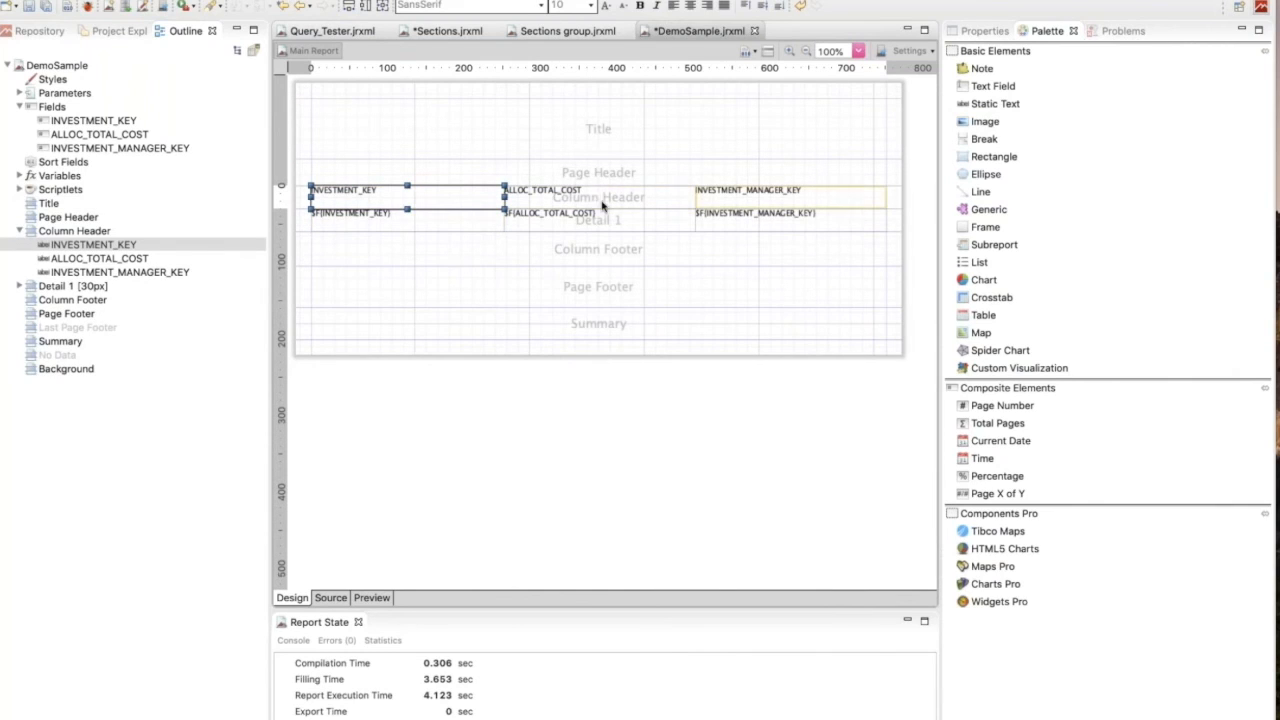
{"action": "left_click", "coordinate": [986, 31]}
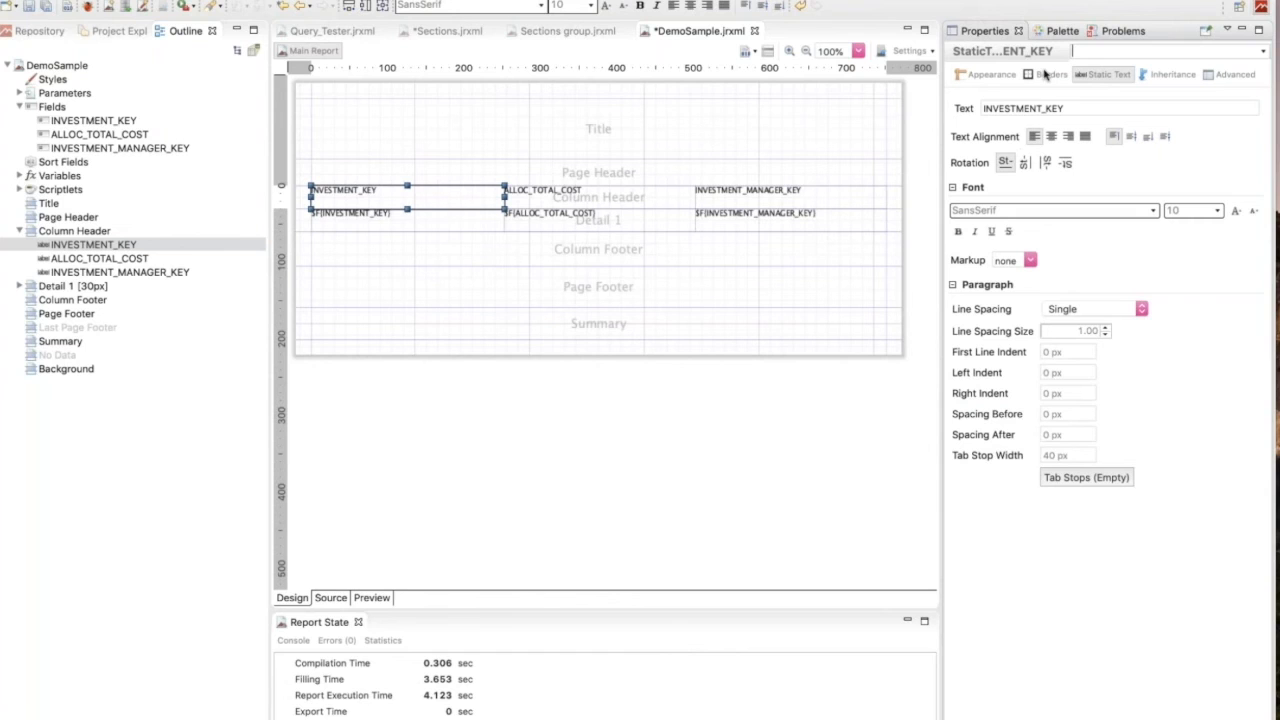
{"action": "left_click", "coordinate": [548, 229]}
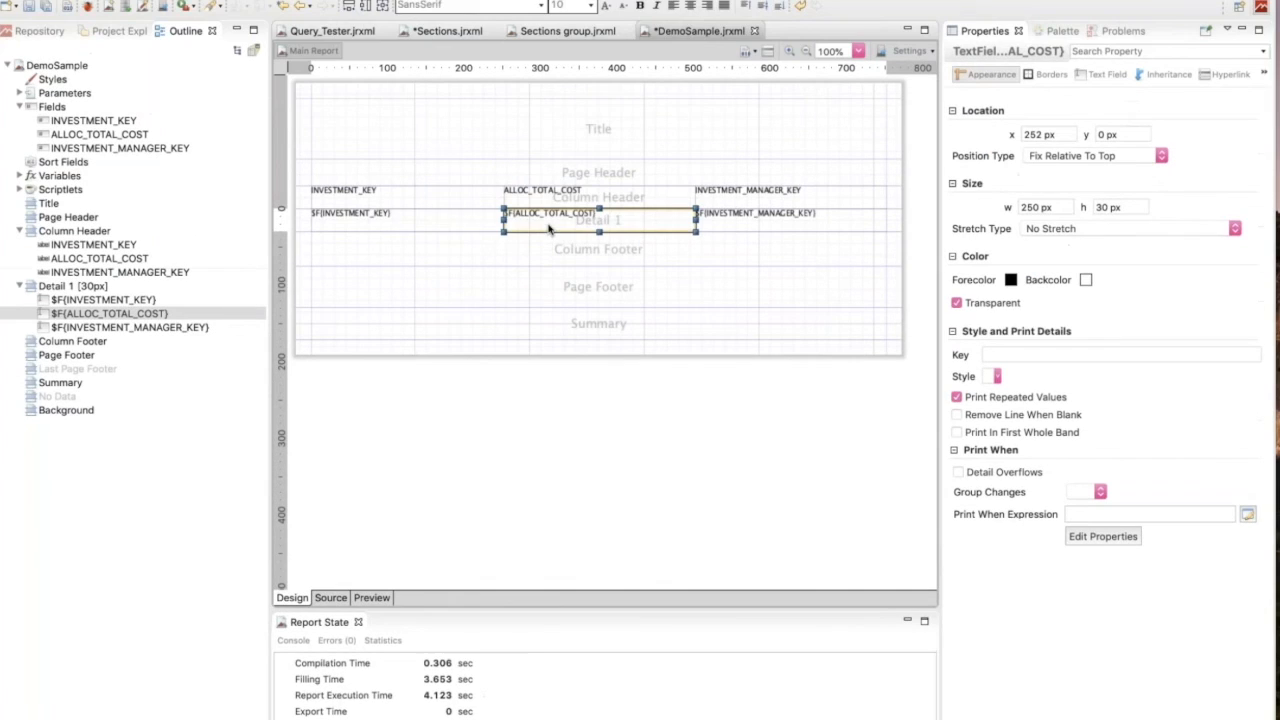
{"action": "left_click", "coordinate": [1104, 77]}
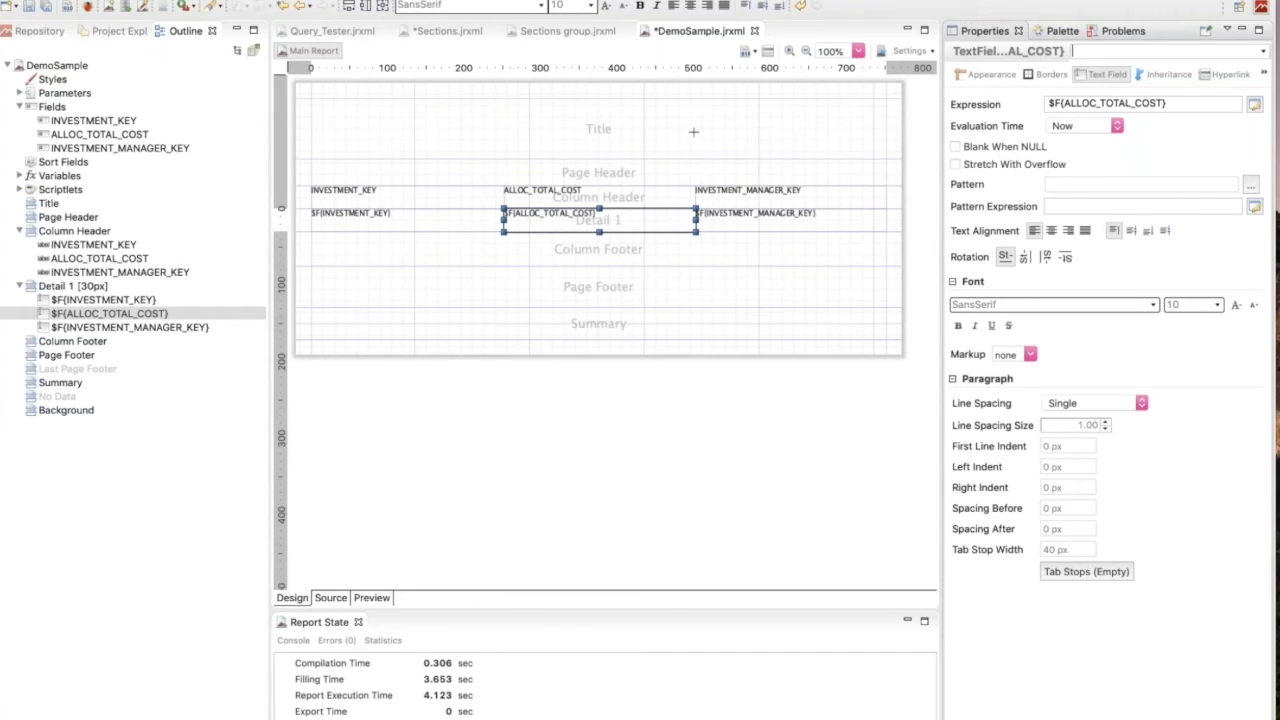
{"action": "left_click", "coordinate": [1067, 32]}
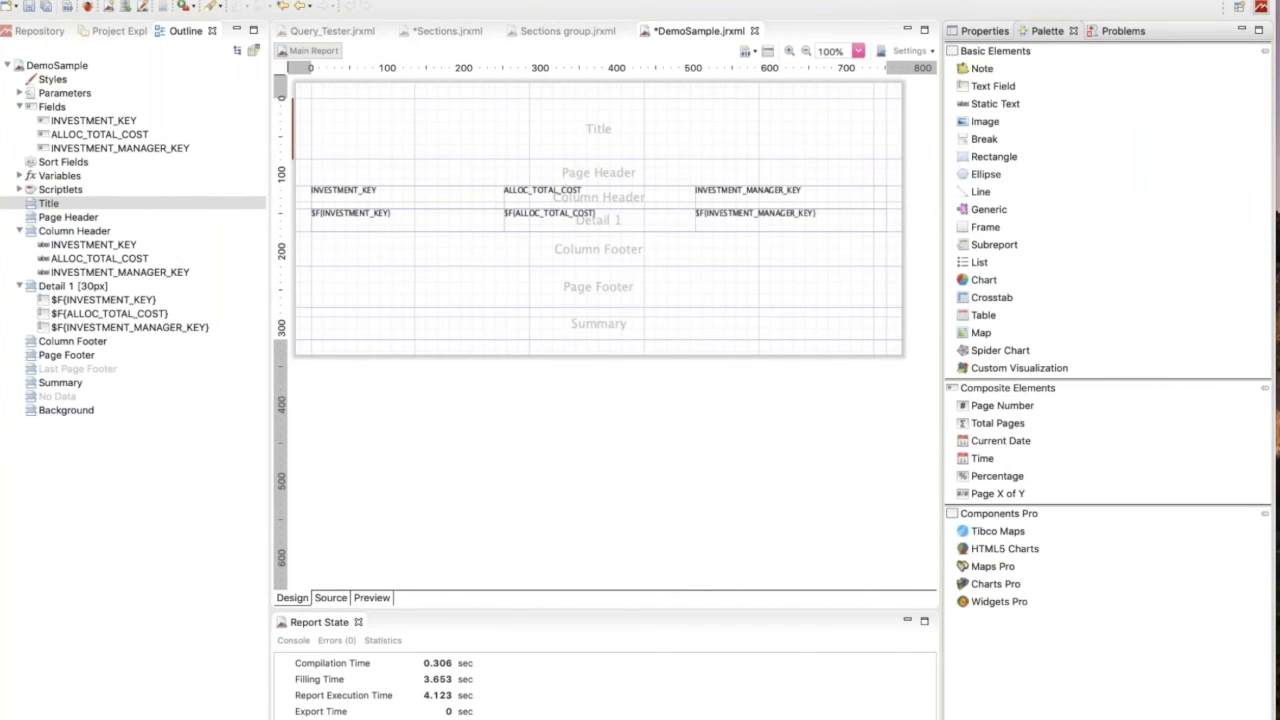
Add the workspace image Enterprise studio_transparent_logo.png to the right side of the Title band and enlarge it to nearly the band's height.
{"action": "left_click_drag", "start_coordinate": [986, 123], "coordinate": [727, 108]}
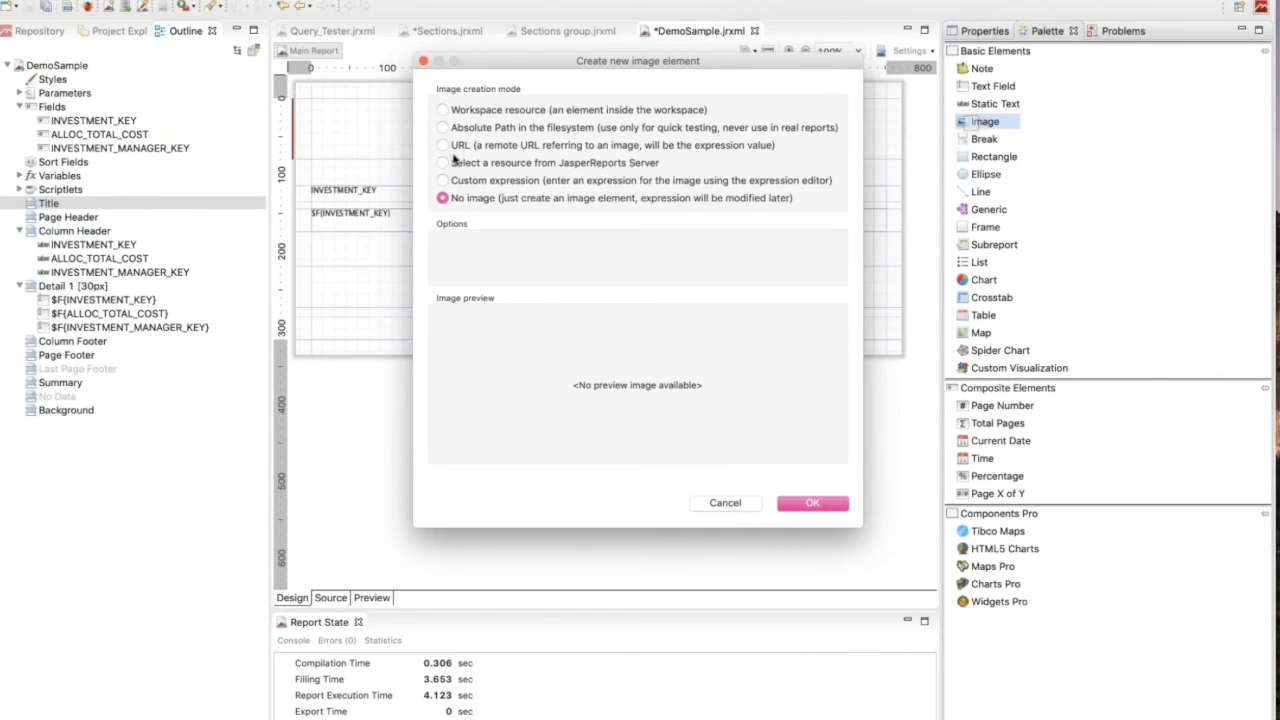
{"action": "left_click", "coordinate": [504, 111]}
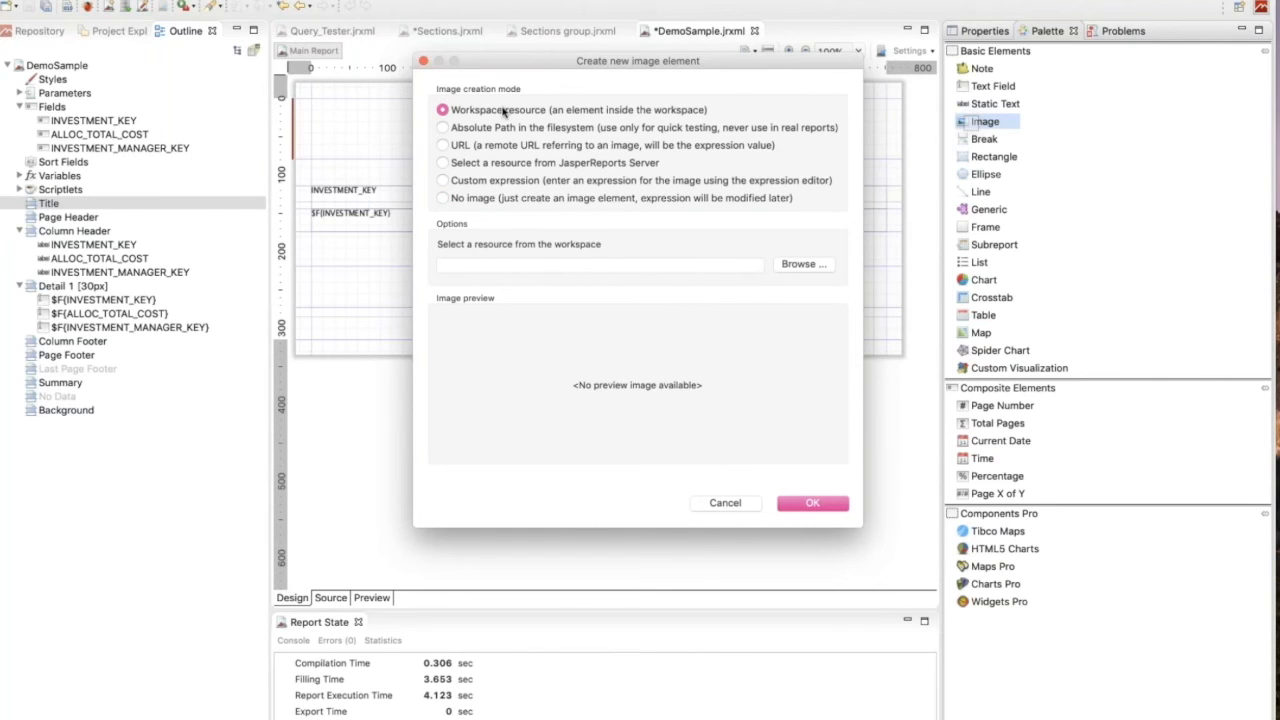
{"action": "left_click", "coordinate": [799, 264]}
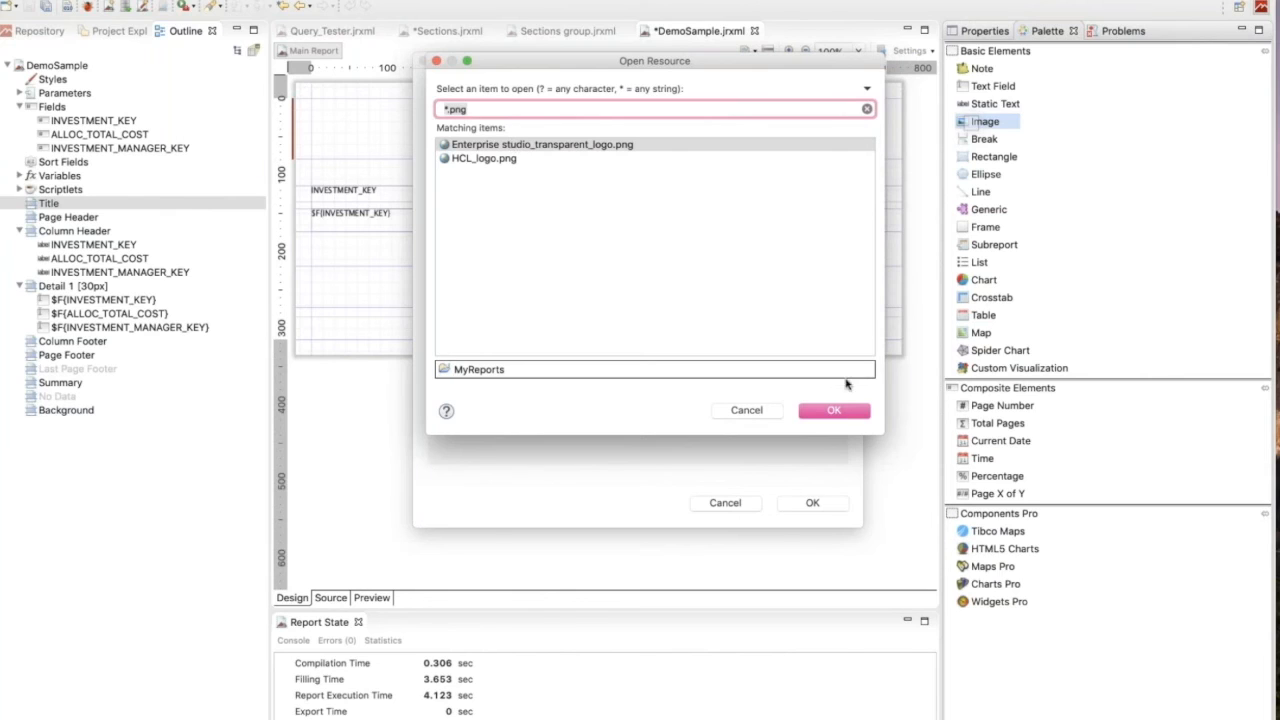
{"action": "left_click", "coordinate": [835, 409]}
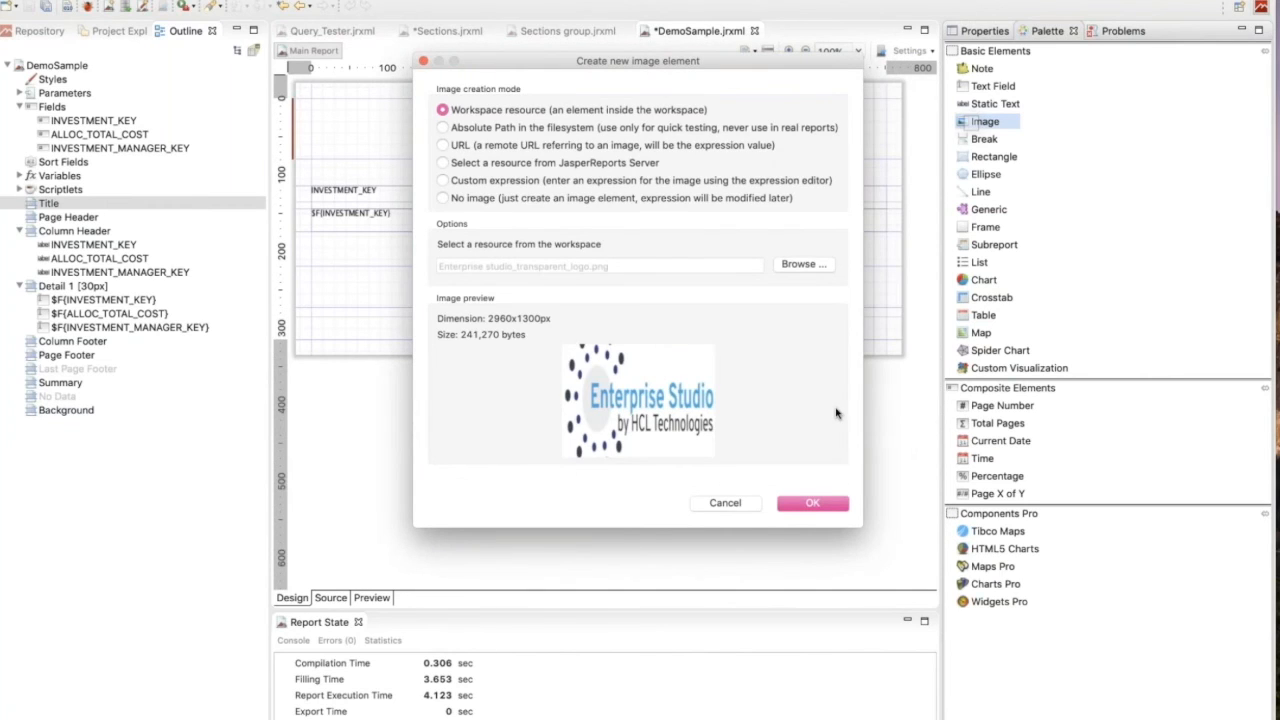
{"action": "left_click", "coordinate": [811, 504]}
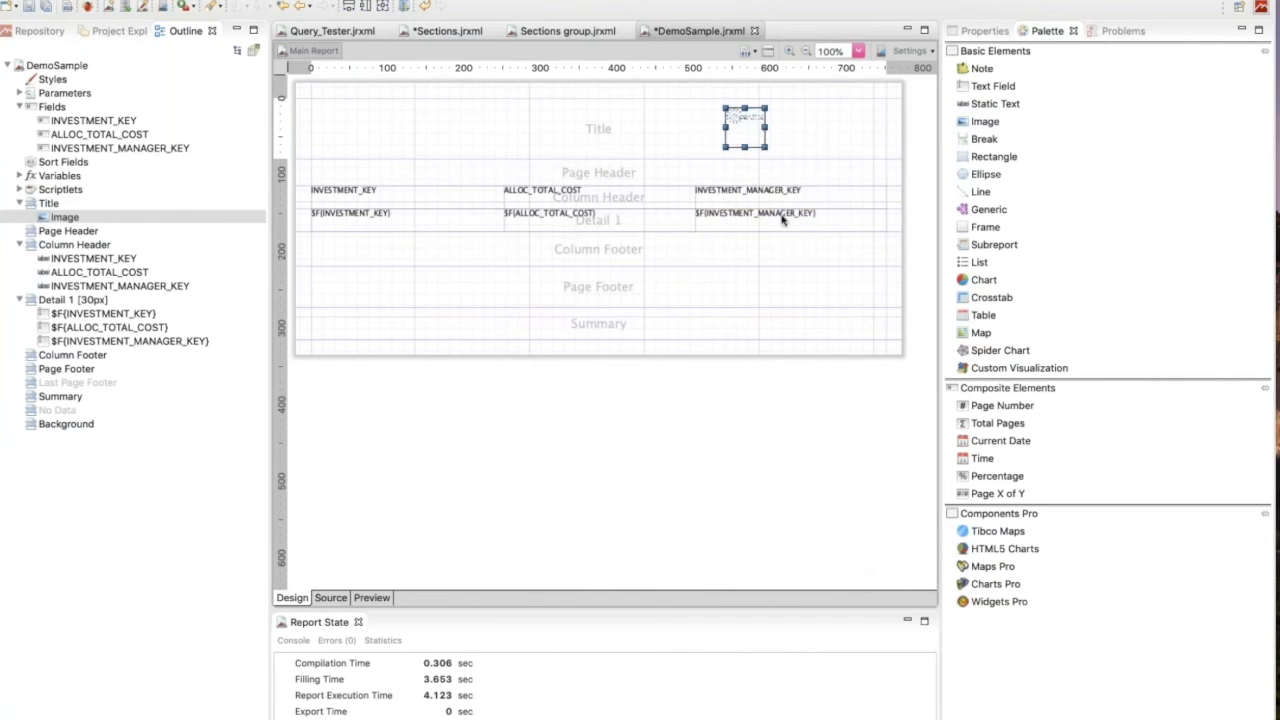
{"action": "left_click_drag", "start_coordinate": [768, 148], "coordinate": [864, 160]}
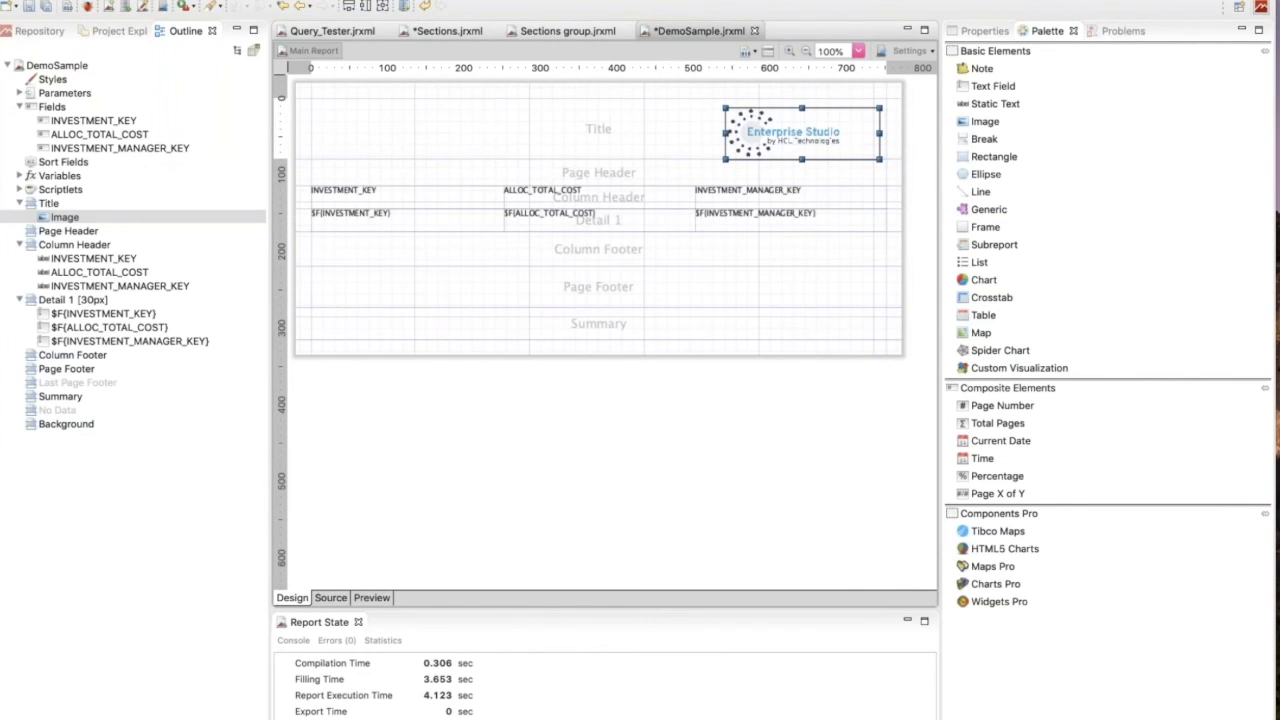
{"action": "left_click_drag", "start_coordinate": [726, 132], "coordinate": [702, 132]}
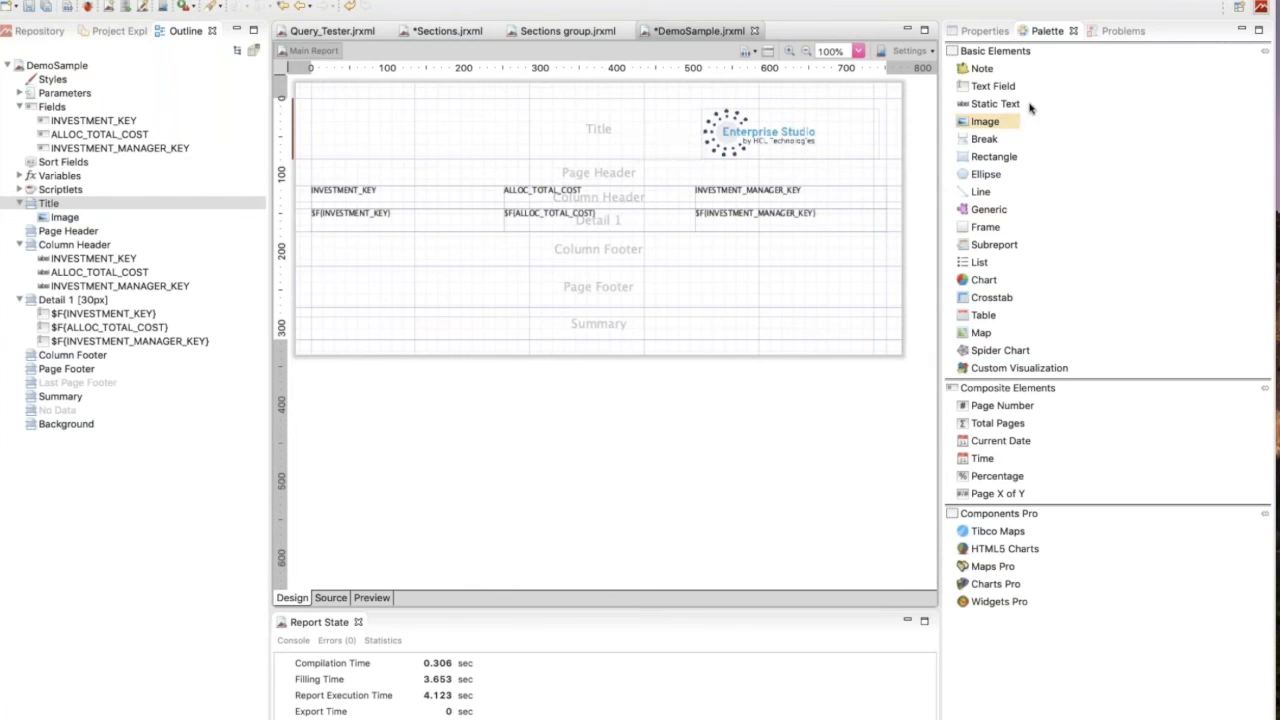
Add a text field to the middle of the Title band and widen it to about 300 px.
{"action": "left_click", "coordinate": [990, 88]}
{"action": "left_click_drag", "start_coordinate": [991, 88], "coordinate": [439, 120]}
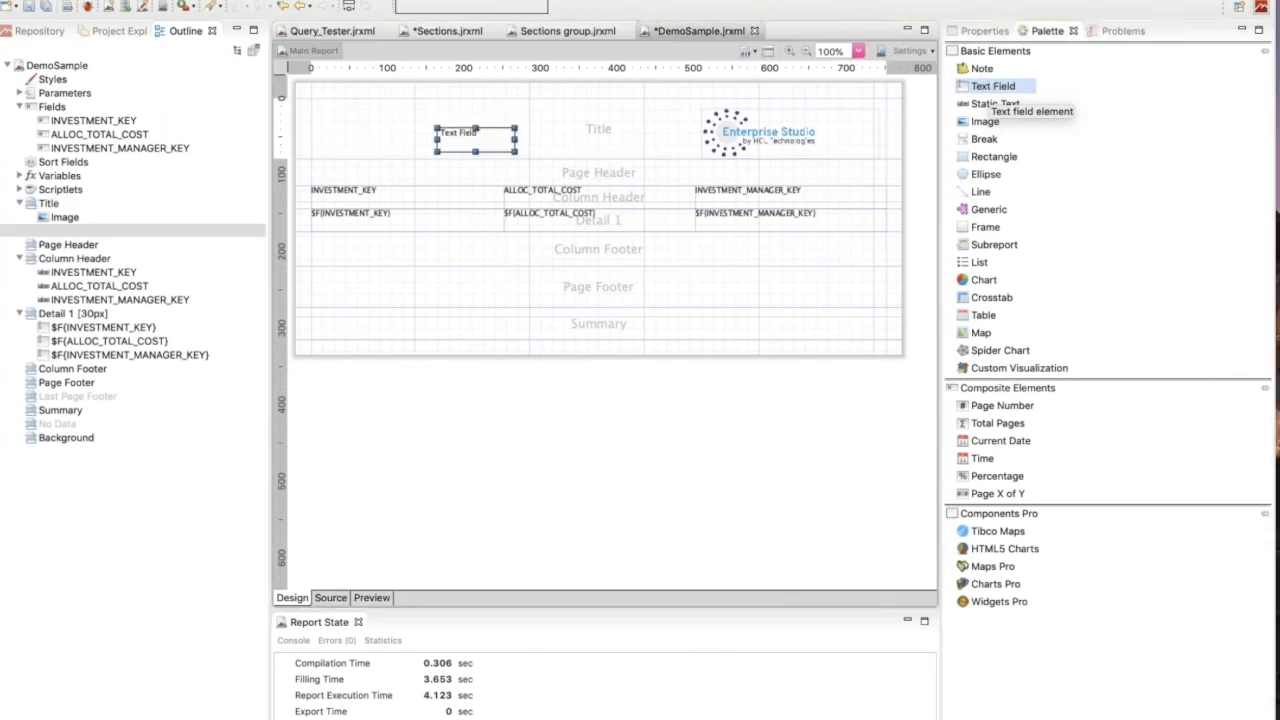
{"action": "left_click_drag", "start_coordinate": [515, 140], "coordinate": [668, 140]}
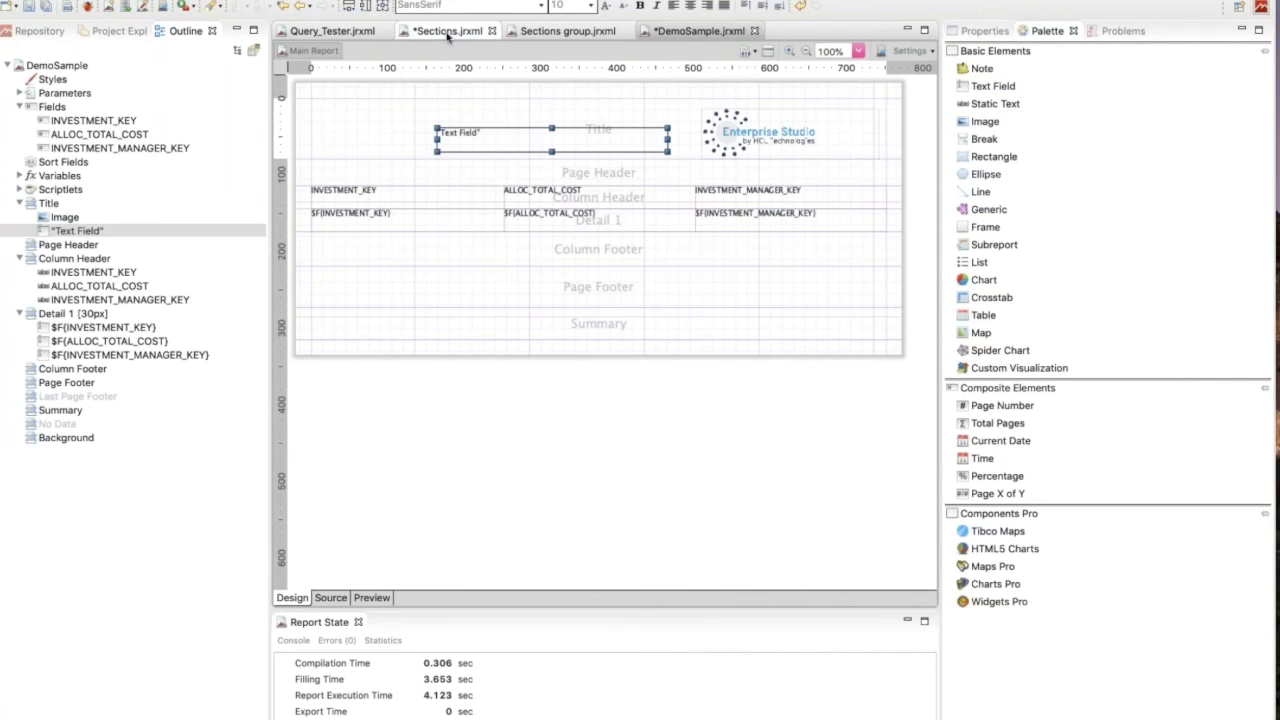
Copy the "Title - Once in beginning" text field from Sections.jrxml into DemoSample's Title band, replacing the plain text field.
{"action": "left_click", "coordinate": [447, 33]}
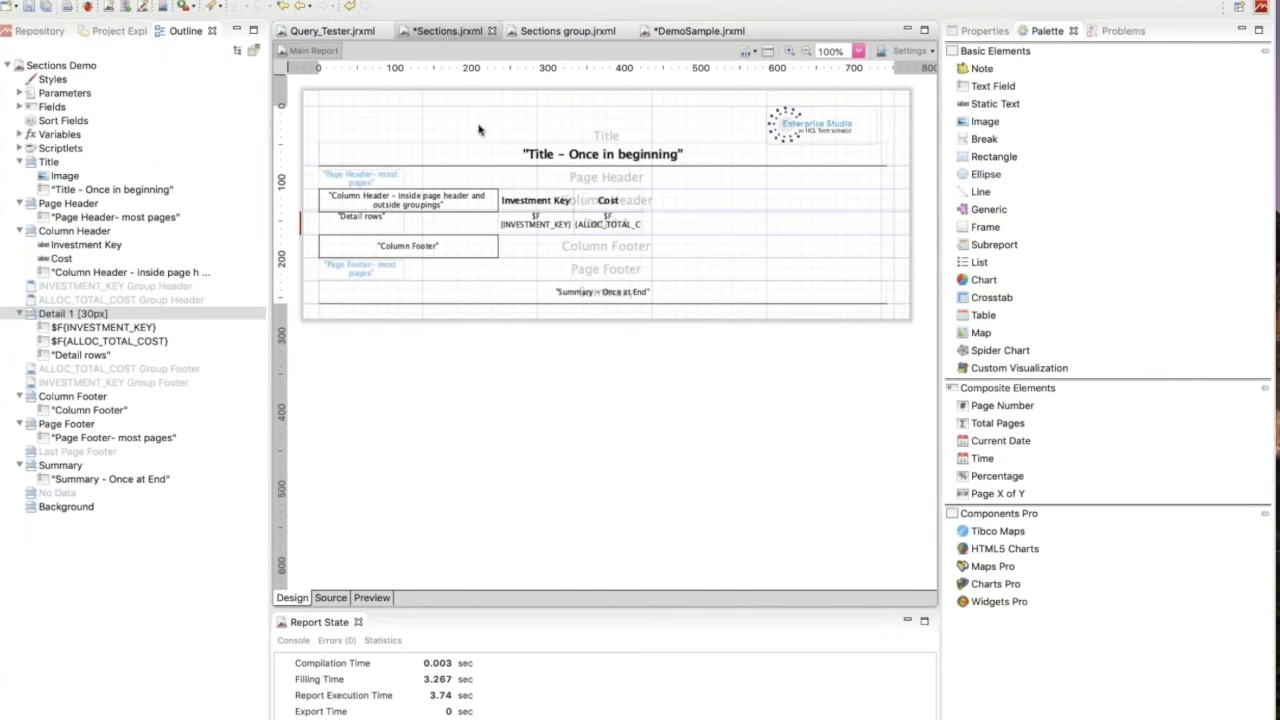
{"action": "left_click", "coordinate": [501, 160]}
{"action": "right_click", "coordinate": [501, 160]}
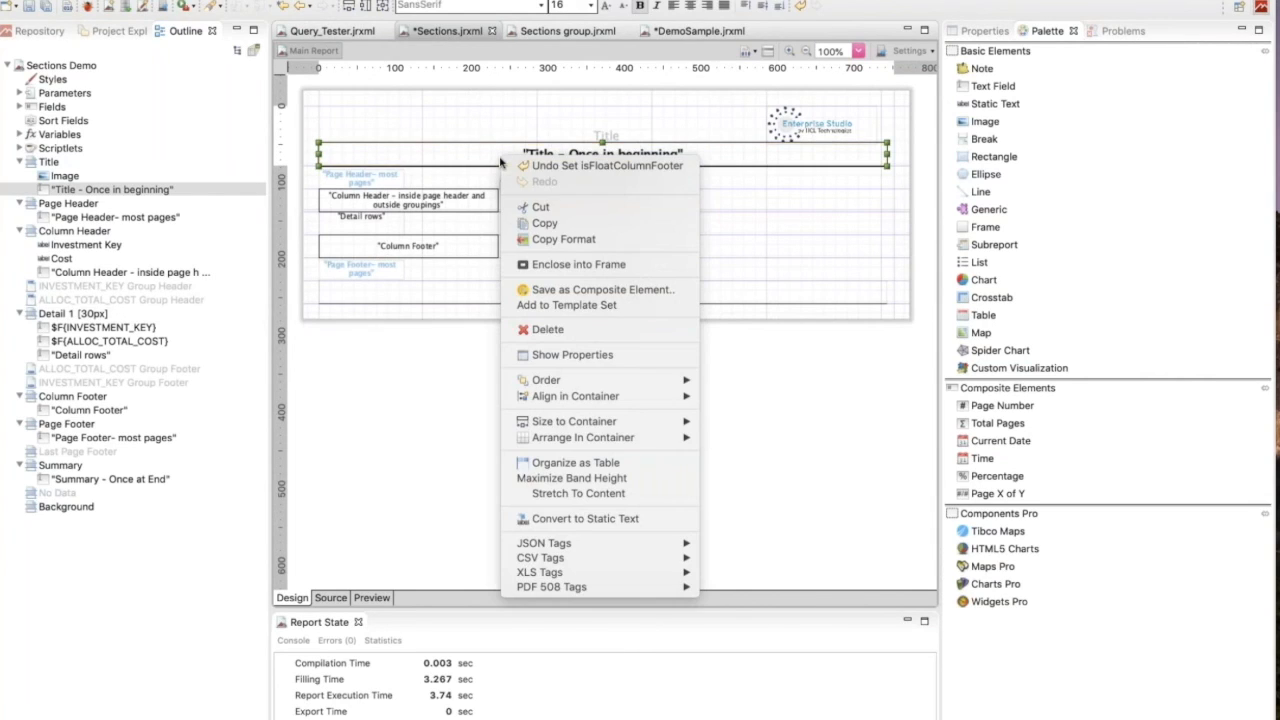
{"action": "left_click", "coordinate": [545, 223]}
{"action": "left_click", "coordinate": [683, 33]}
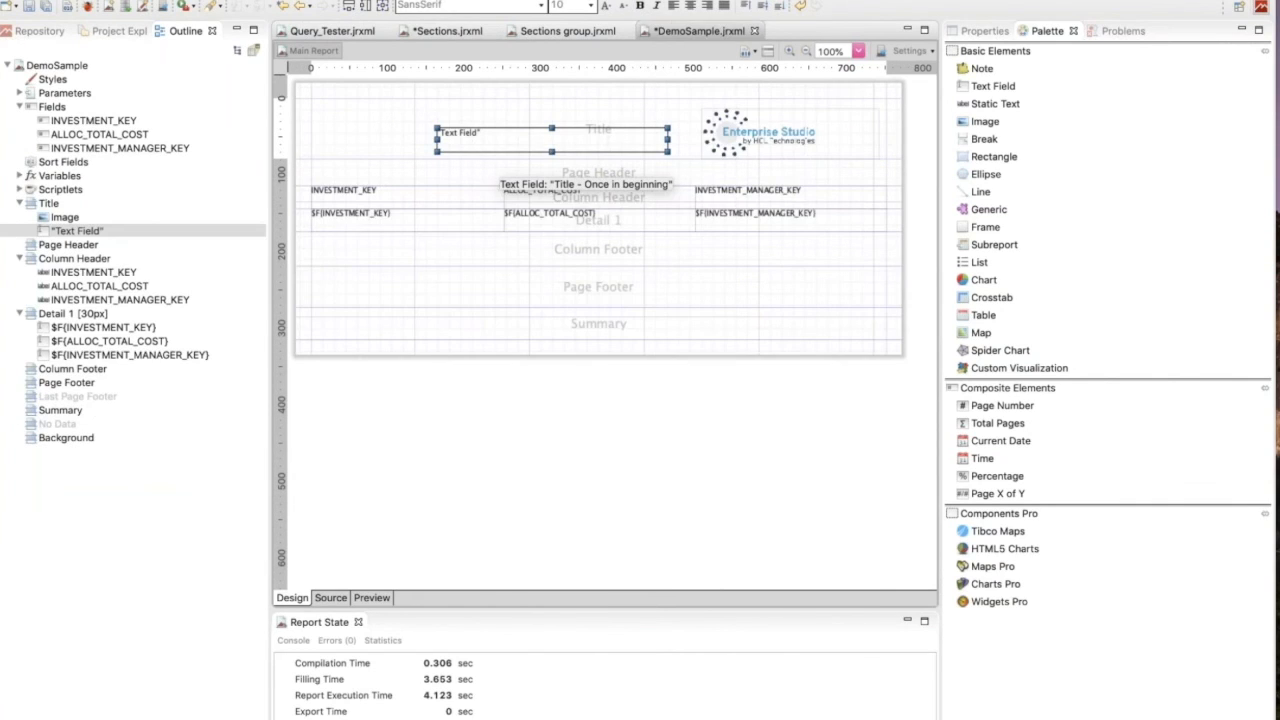
{"action": "key", "text": "Delete"}
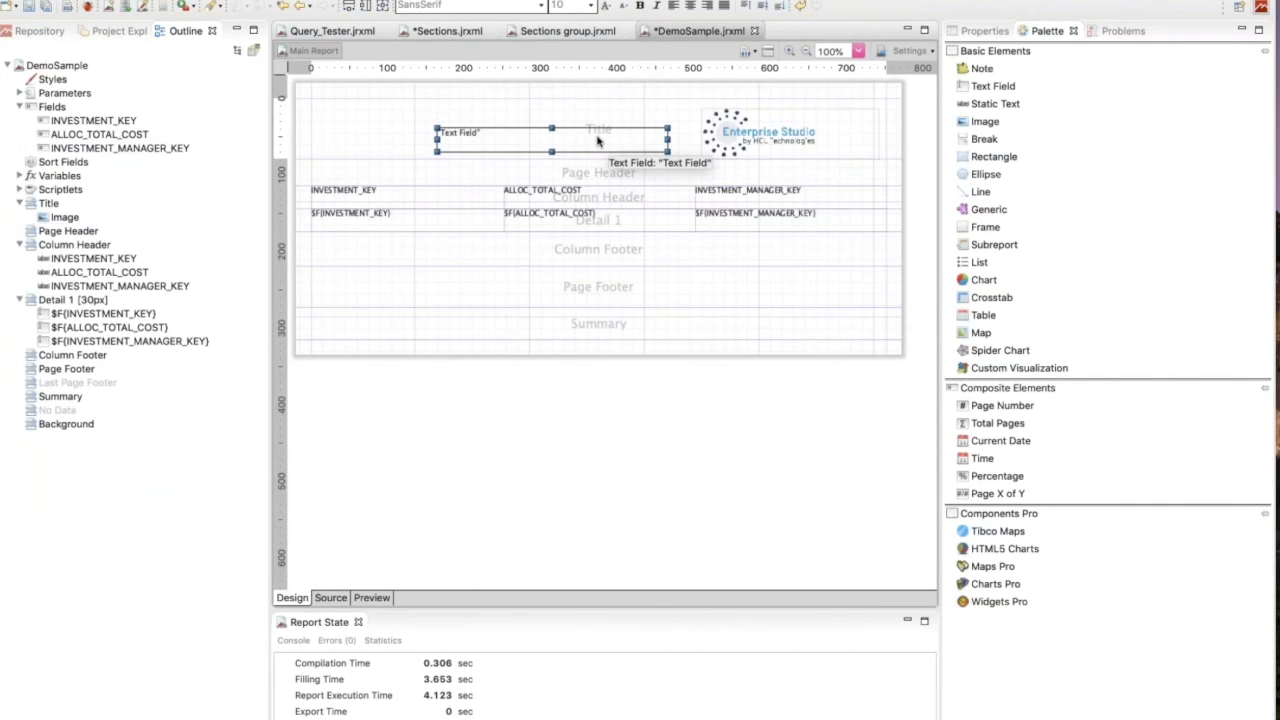
{"action": "right_click", "coordinate": [525, 127]}
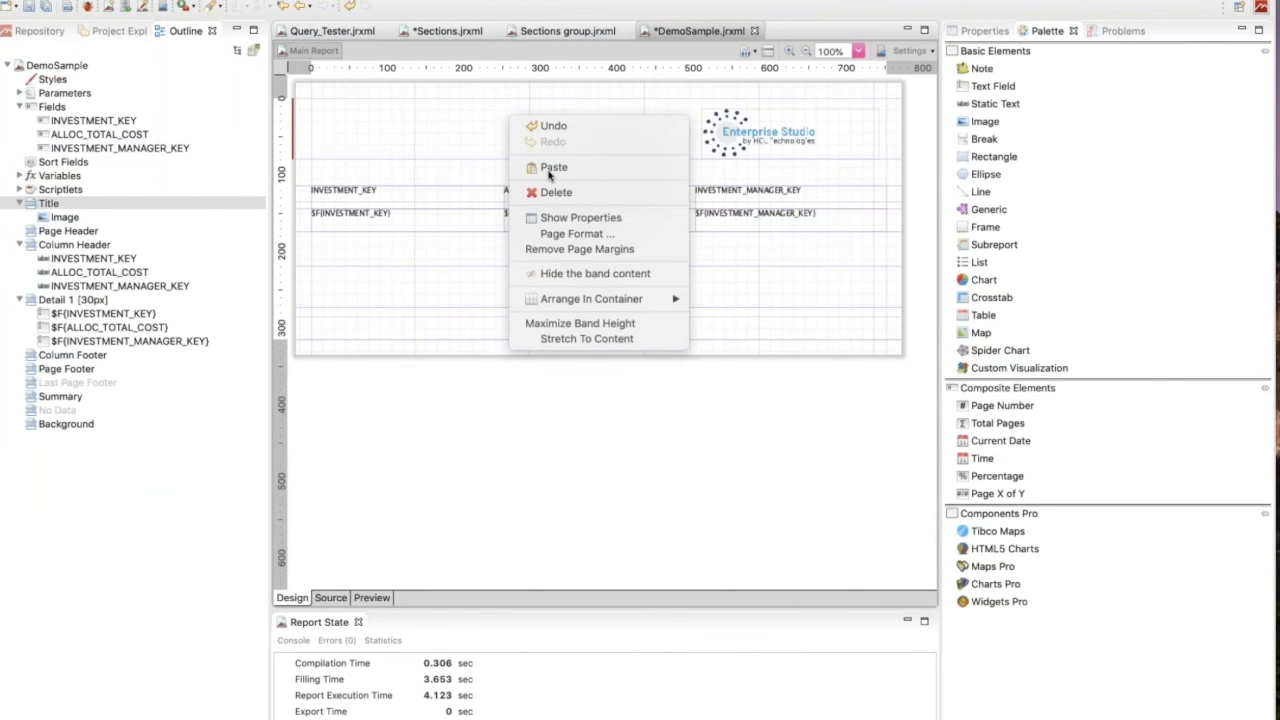
{"action": "left_click", "coordinate": [553, 167]}
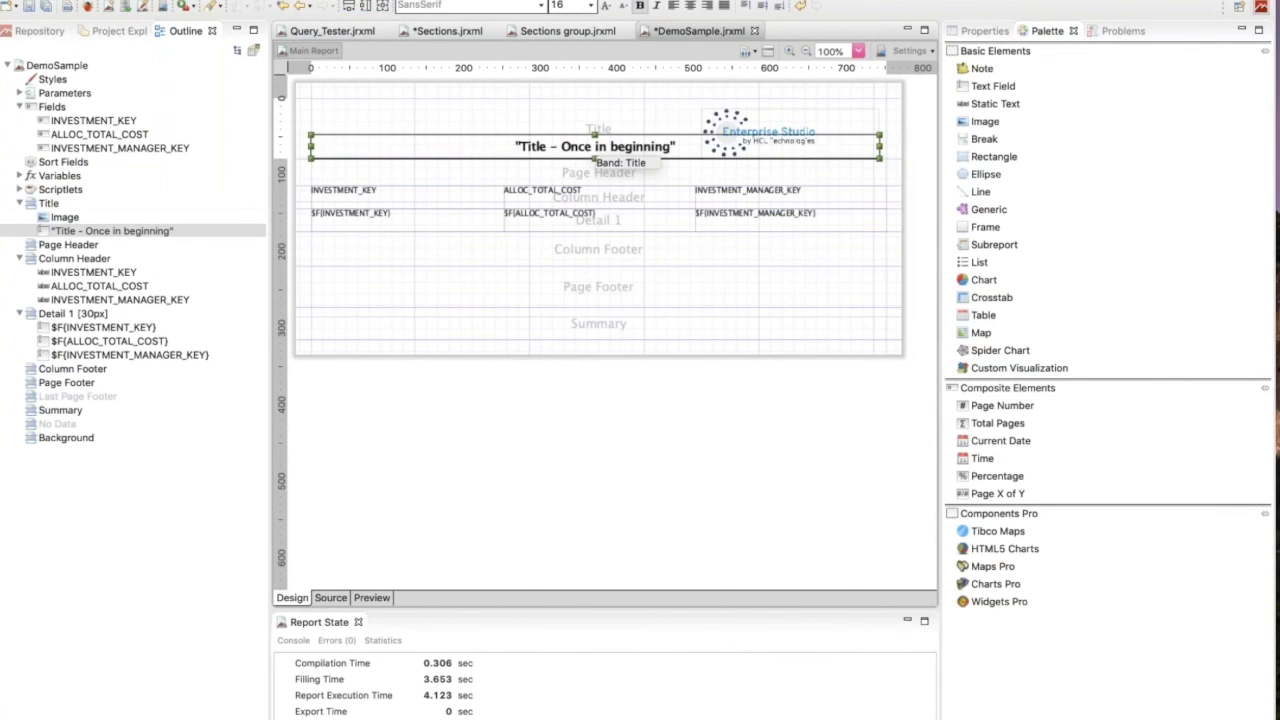
{"action": "left_click", "coordinate": [556, 126]}
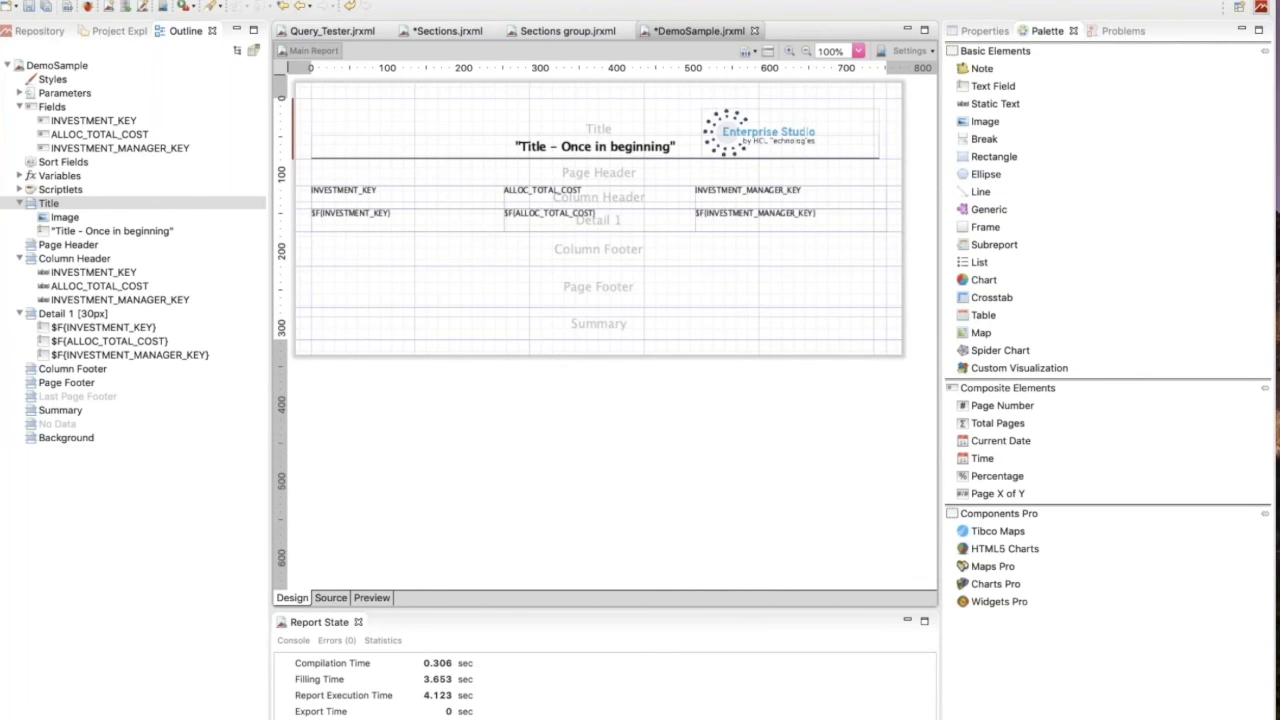
Examine the title text field's border settings in DemoSample, and its text and appearance properties in Sections.jrxml.
{"action": "left_click", "coordinate": [513, 149]}
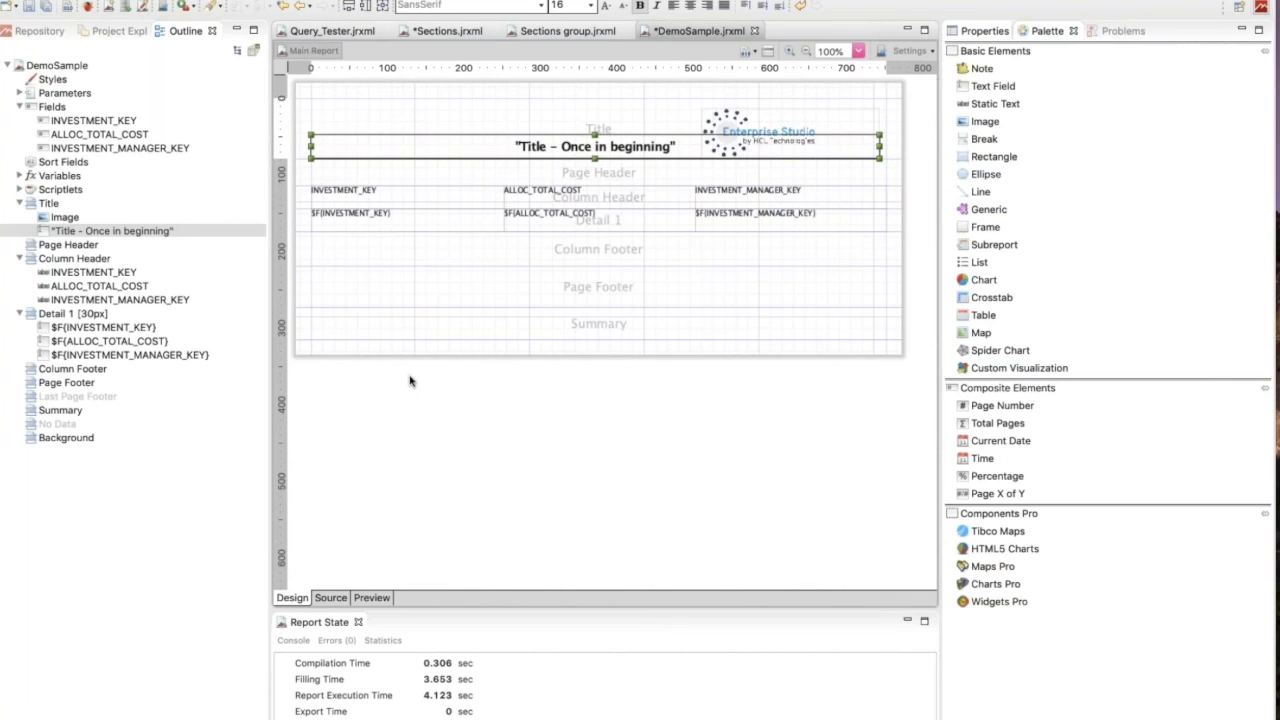
{"action": "left_click", "coordinate": [980, 31]}
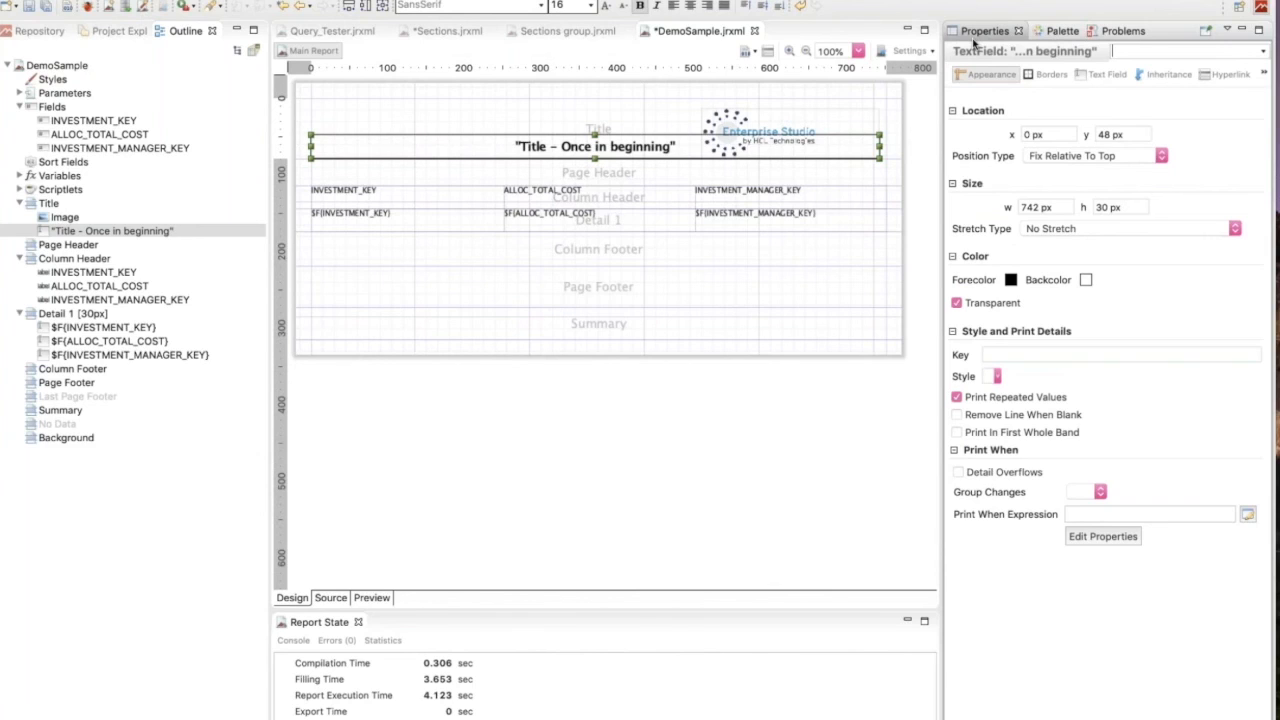
{"action": "left_click", "coordinate": [1049, 76]}
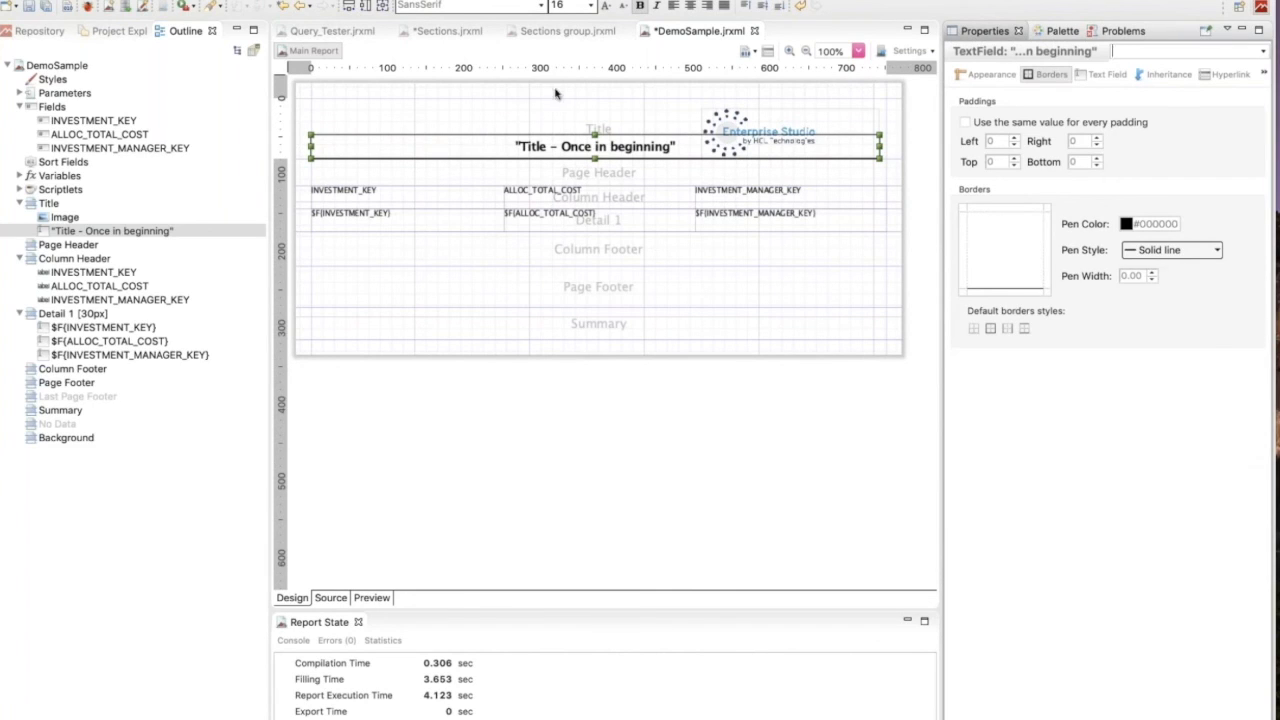
{"action": "left_click", "coordinate": [474, 35]}
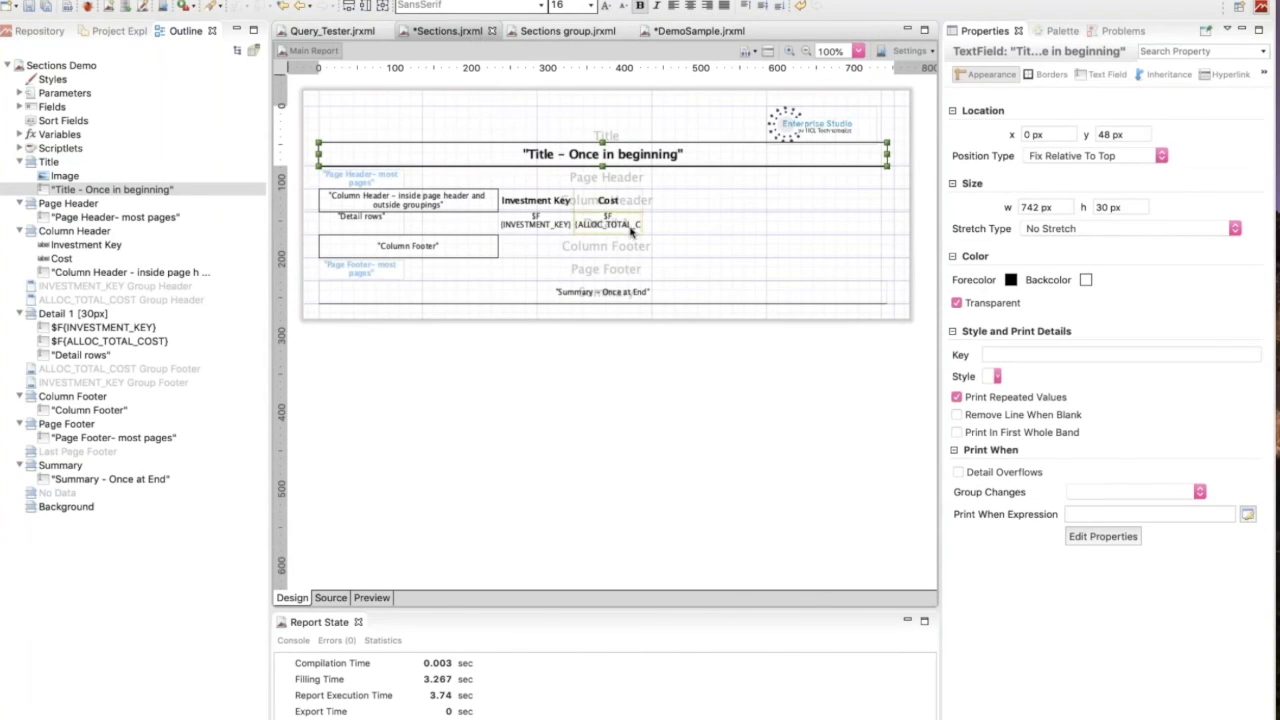
{"action": "left_click", "coordinate": [1108, 78]}
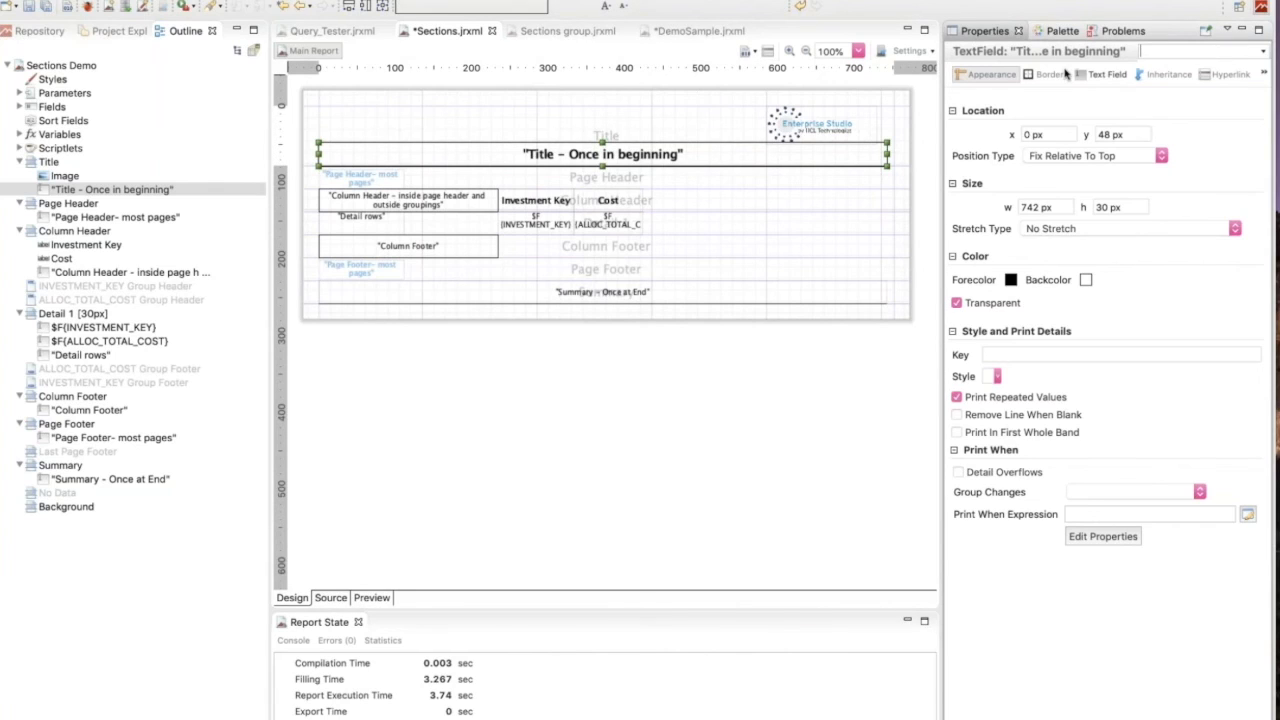
{"action": "left_click", "coordinate": [1107, 74]}
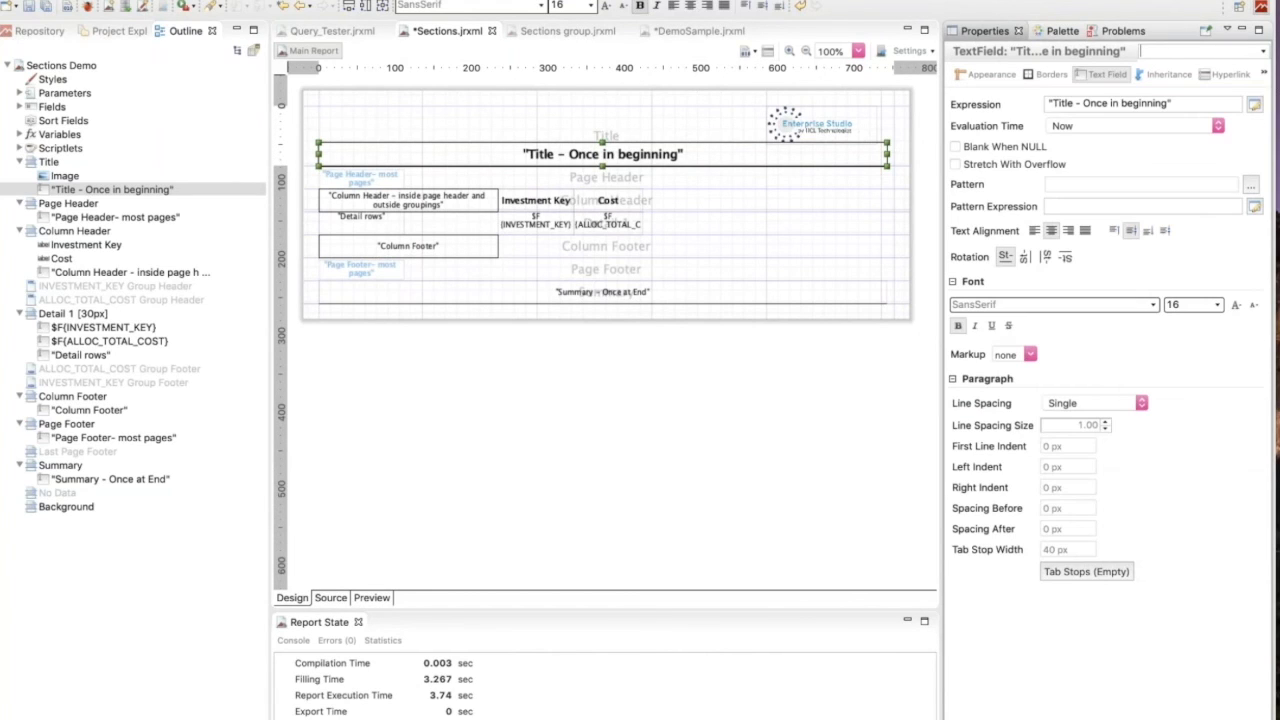
{"action": "left_click", "coordinate": [988, 76]}
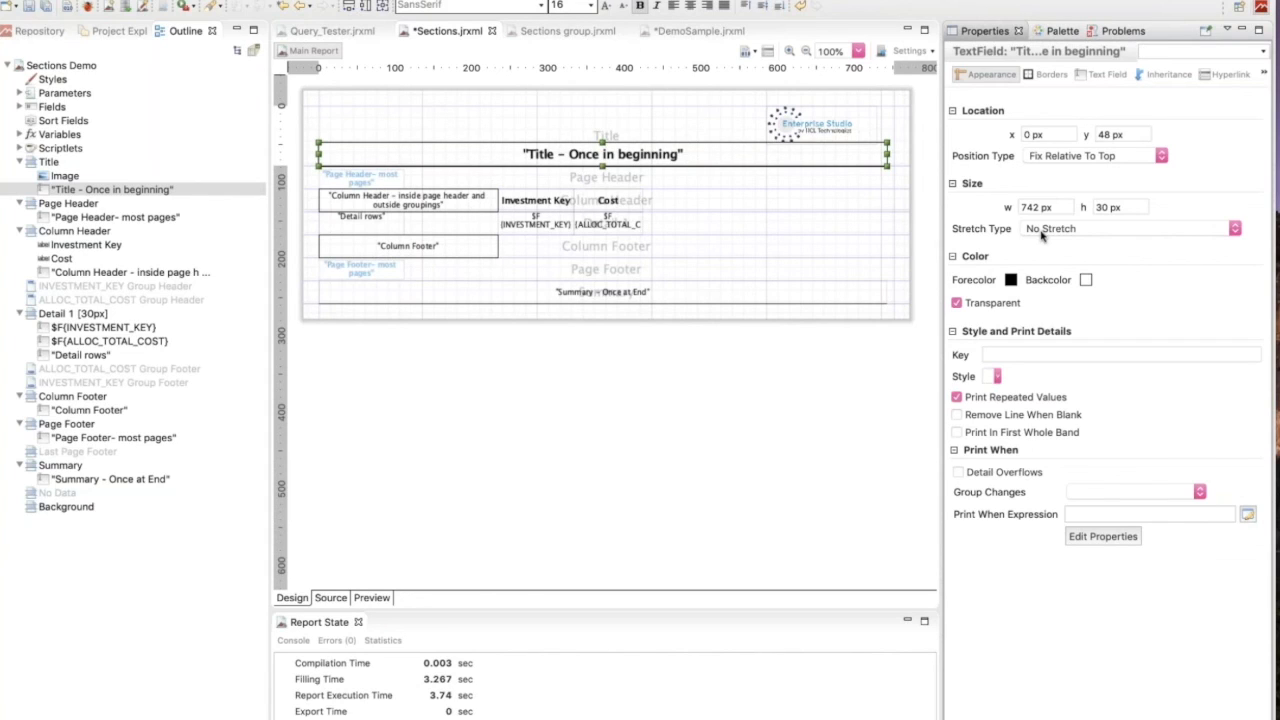
Switch to PowerPoint to view the Key Takeaways slide, then return to the Sections report in Jaspersoft Studio.
{"action": "mouse_move", "coordinate": [588, 712]}
{"action": "left_click", "coordinate": [683, 700]}
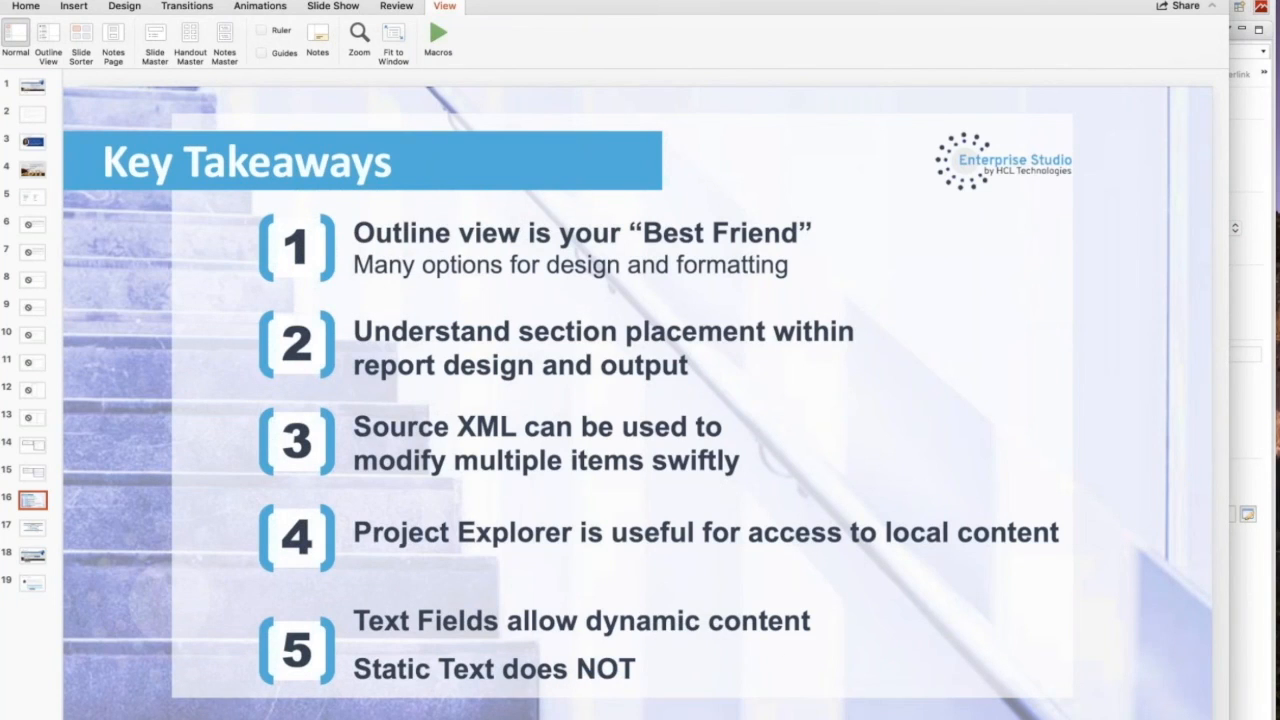
{"action": "mouse_move", "coordinate": [484, 716]}
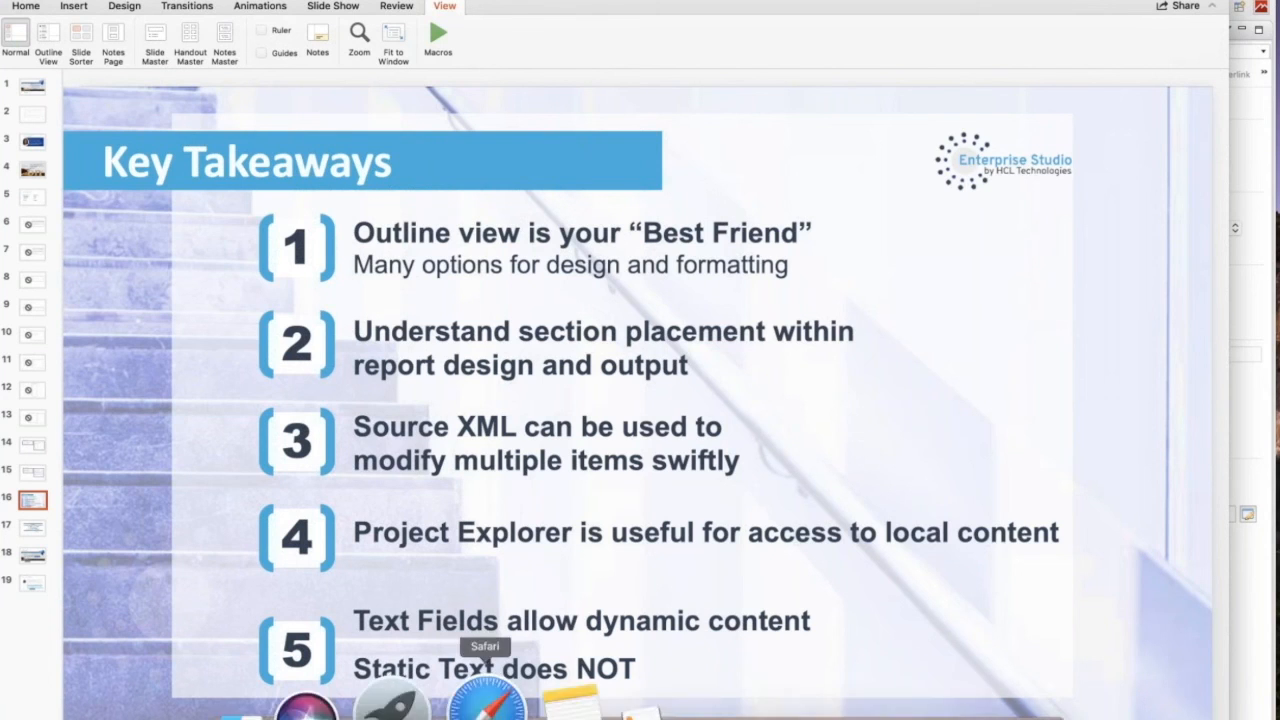
{"action": "left_click", "coordinate": [665, 713]}
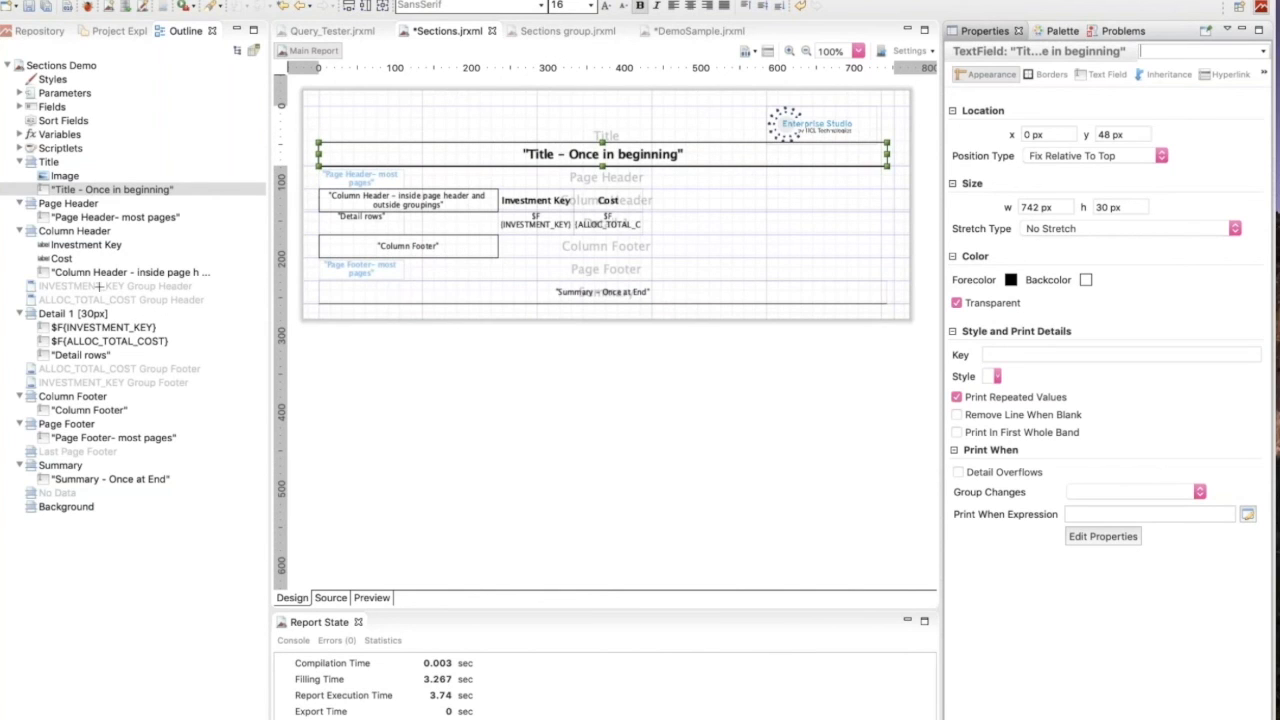
Review the properties and available actions of the Title band, and the properties of its logo image in the report outline.
{"action": "key", "text": "Down"}
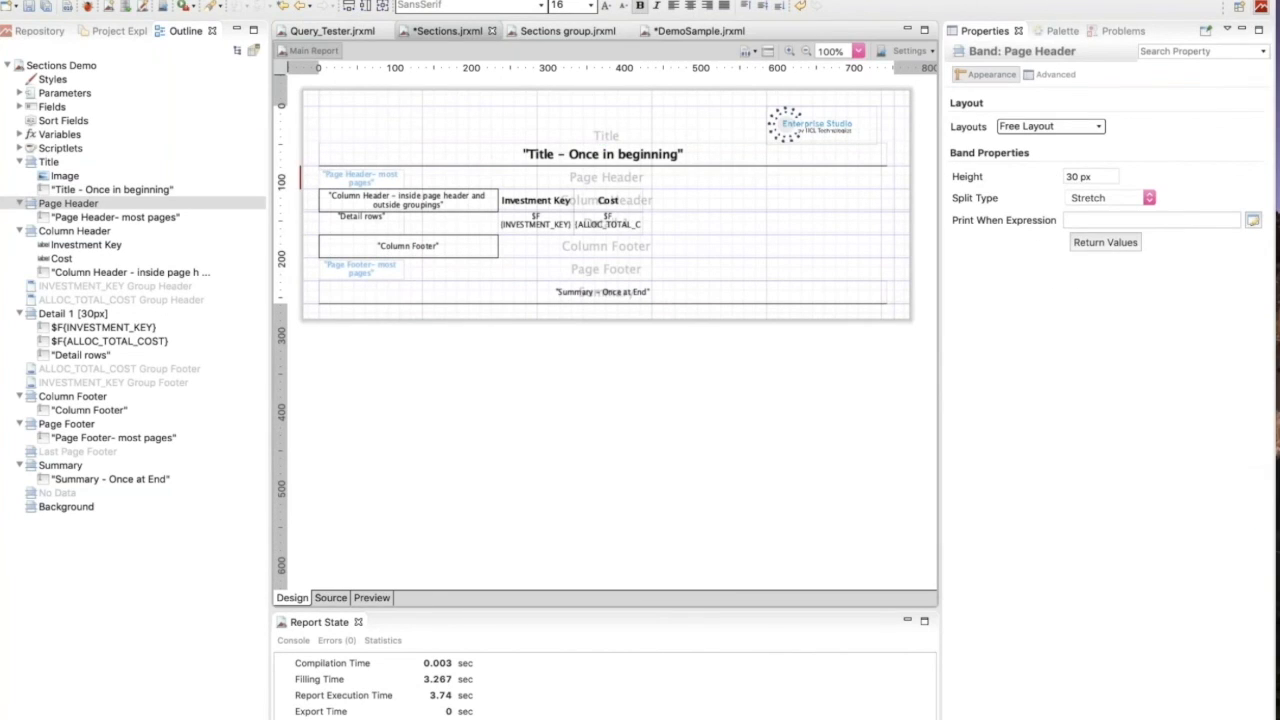
{"action": "left_click", "coordinate": [47, 162]}
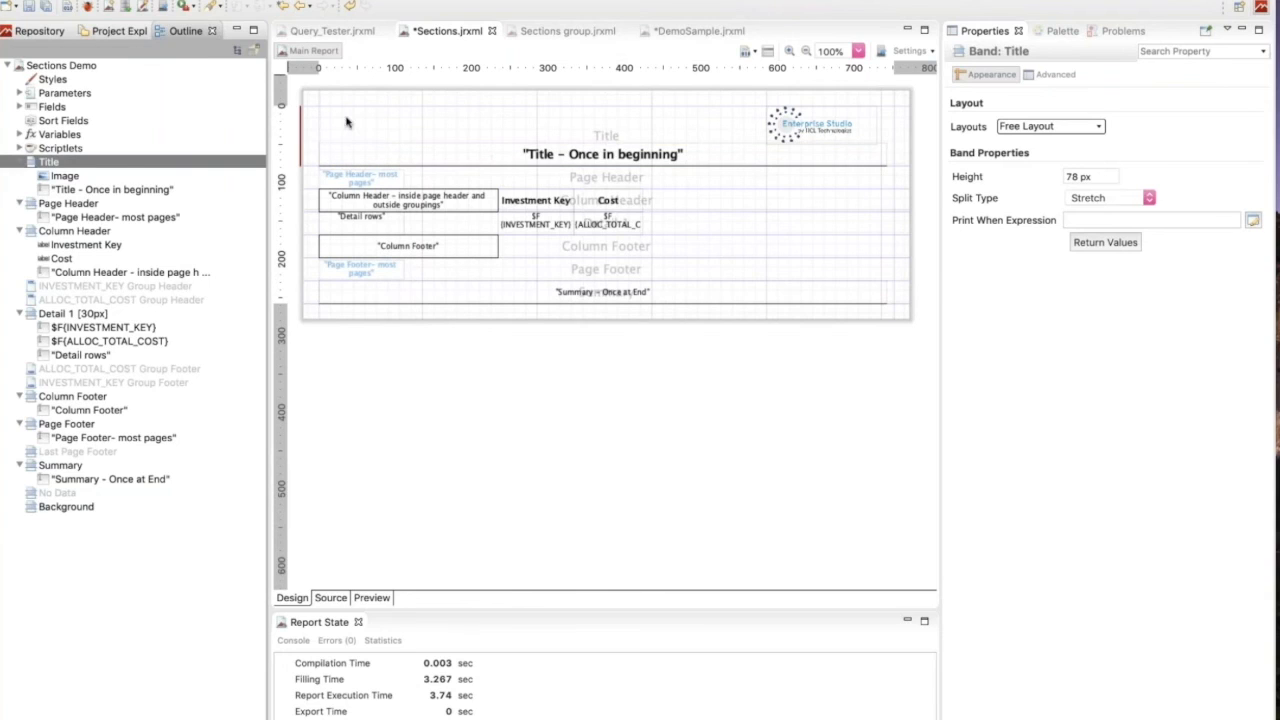
{"action": "right_click", "coordinate": [61, 165]}
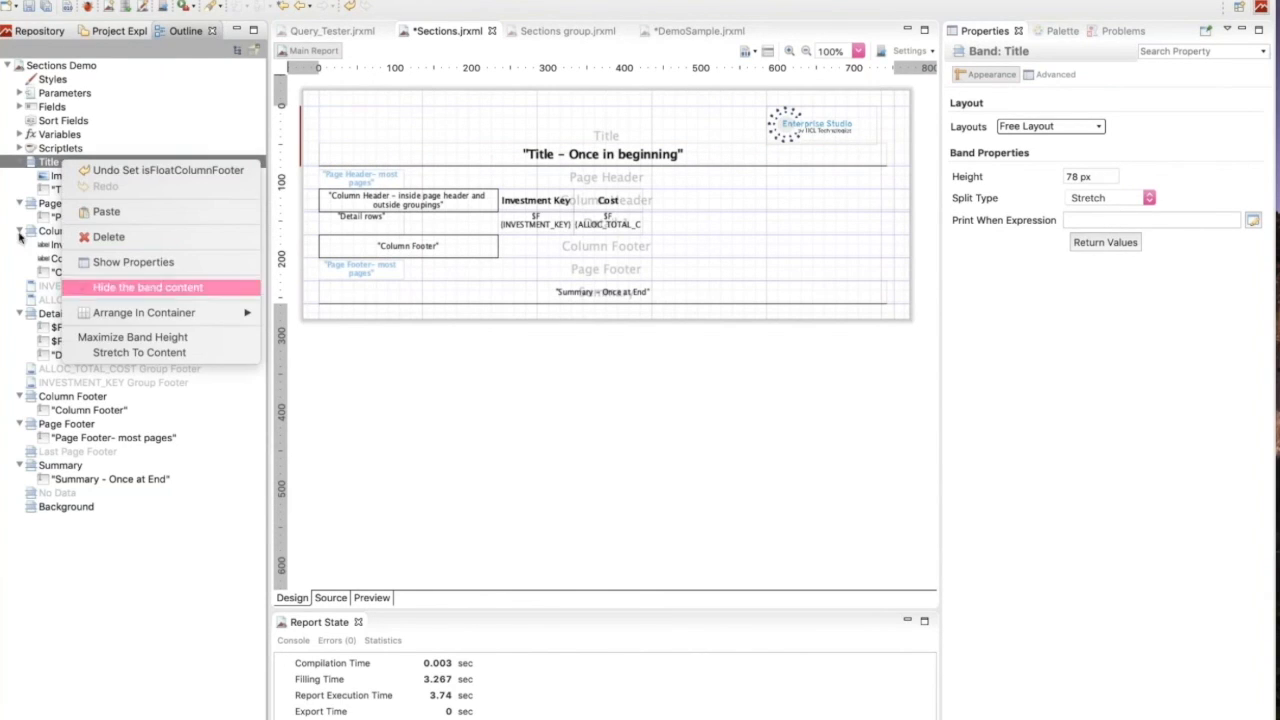
{"action": "key", "text": "Escape"}
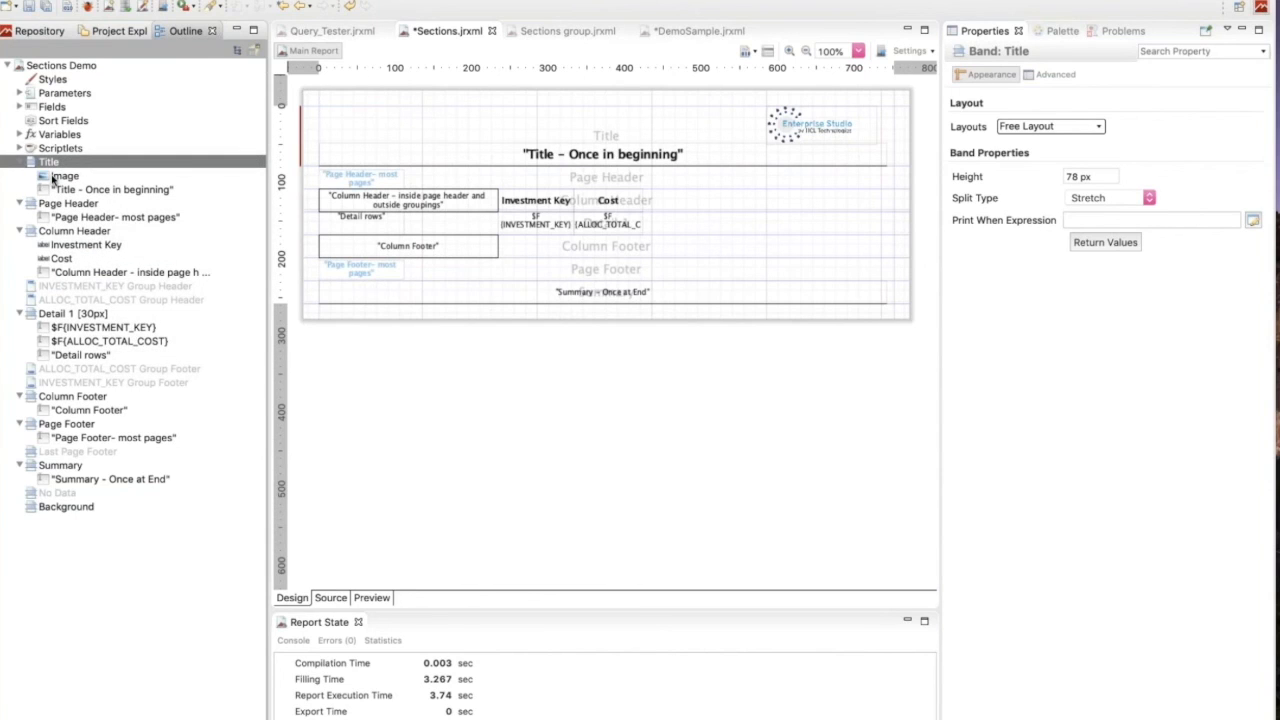
{"action": "left_click", "coordinate": [53, 177]}
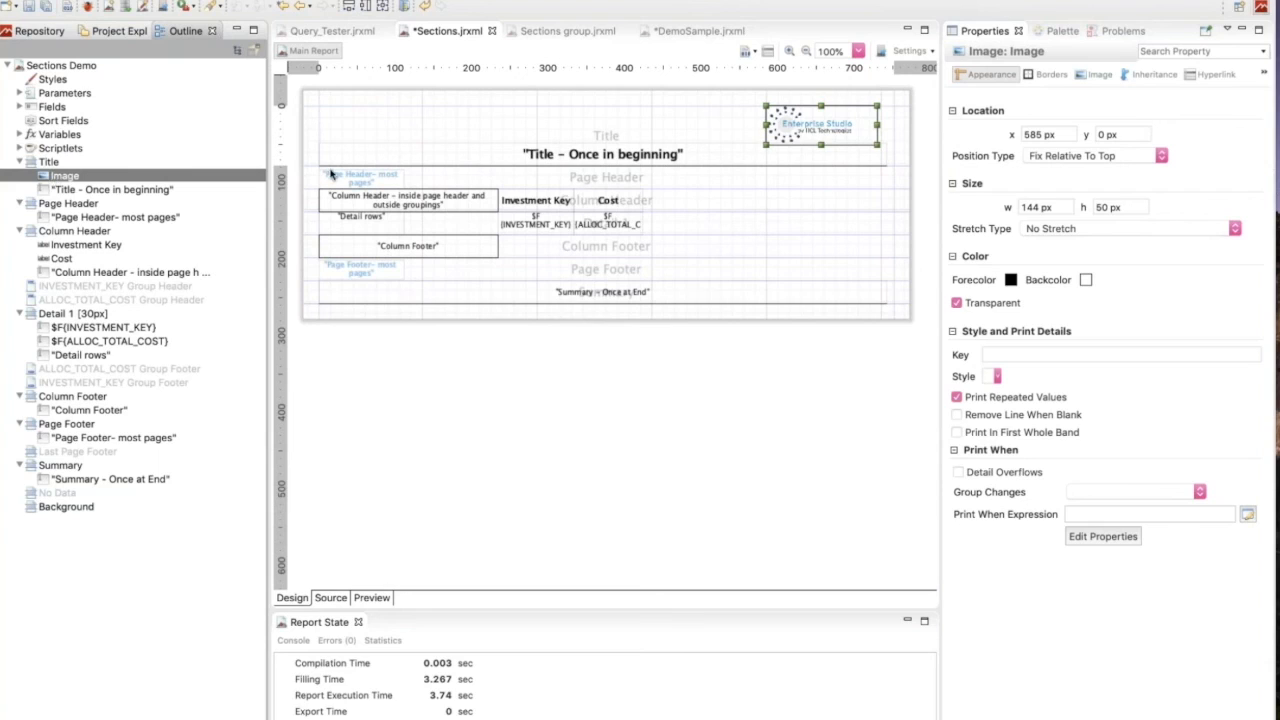
Add another detail band below Detail 1 in the Sections report.
{"action": "left_click", "coordinate": [57, 314]}
{"action": "right_click", "coordinate": [57, 316]}
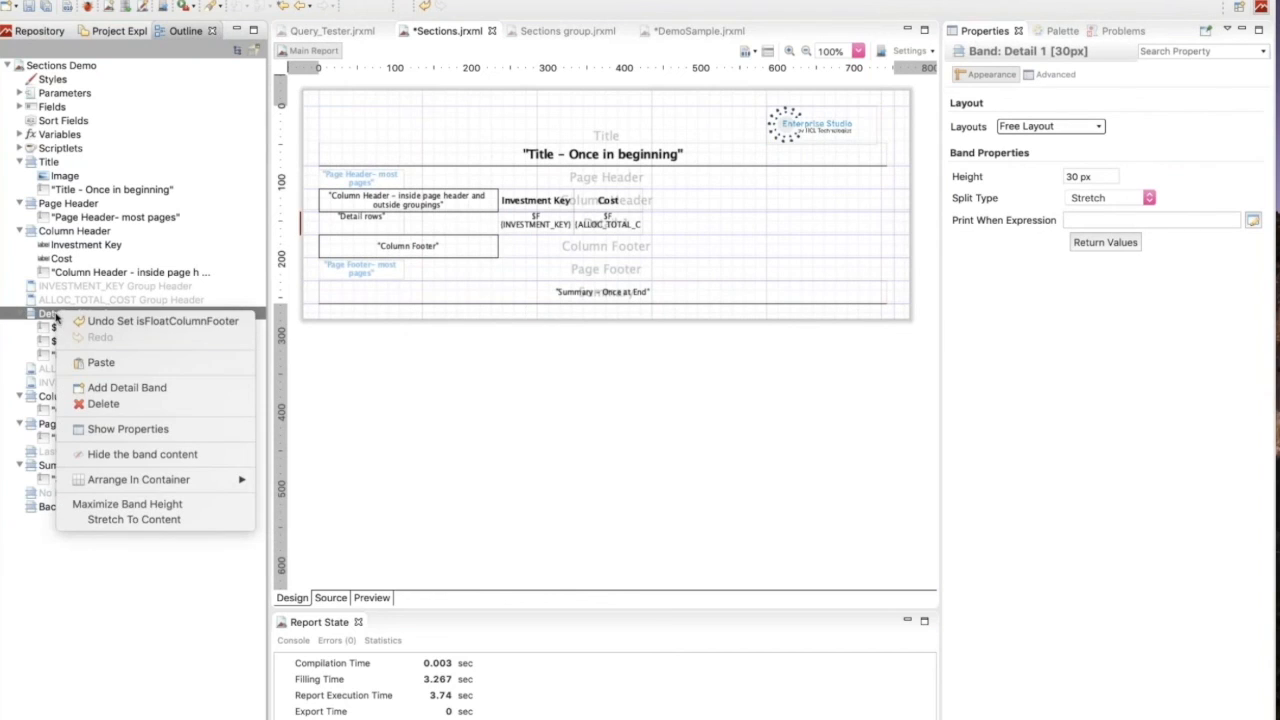
{"action": "left_click", "coordinate": [132, 387]}
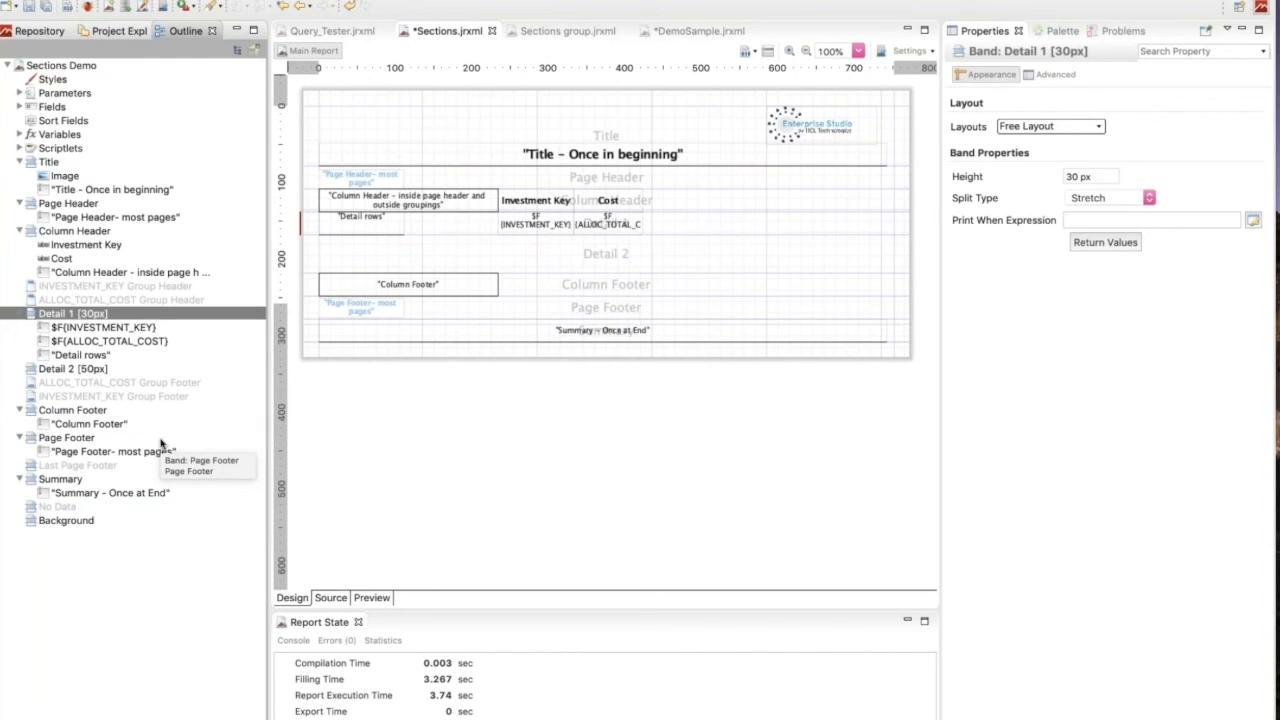
{"action": "right_click", "coordinate": [60, 316]}
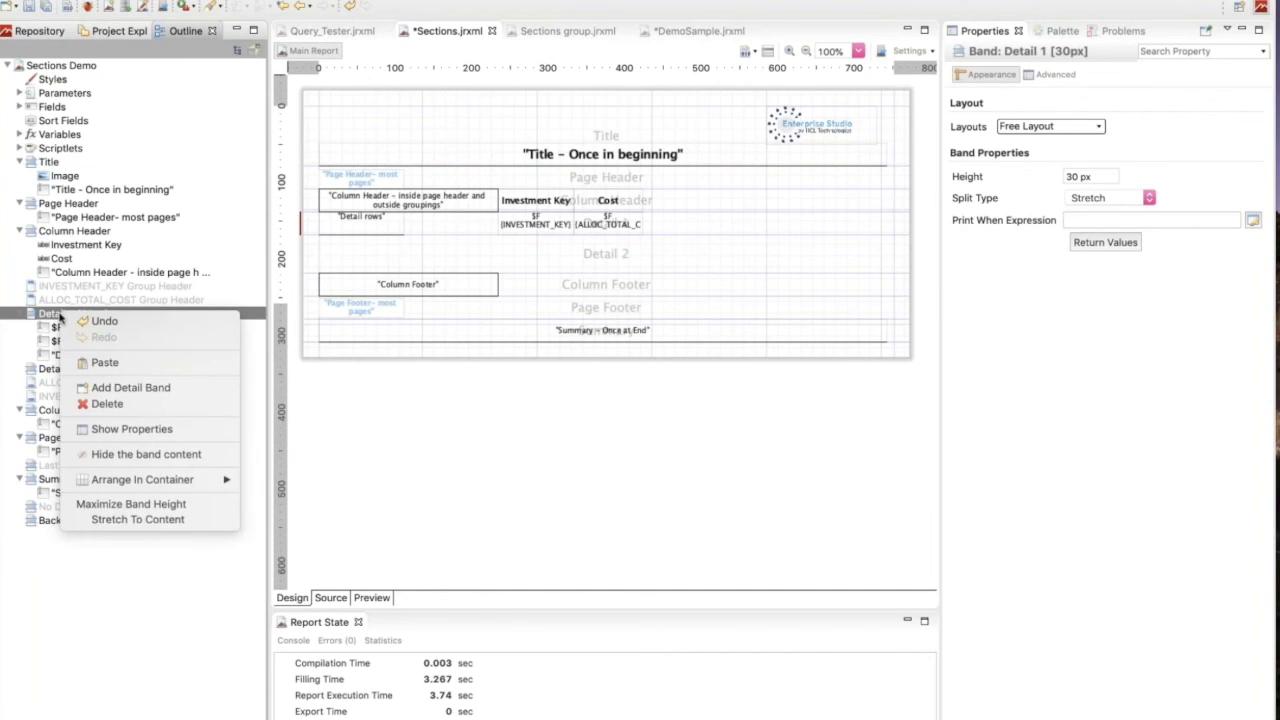
{"action": "left_click", "coordinate": [403, 249]}
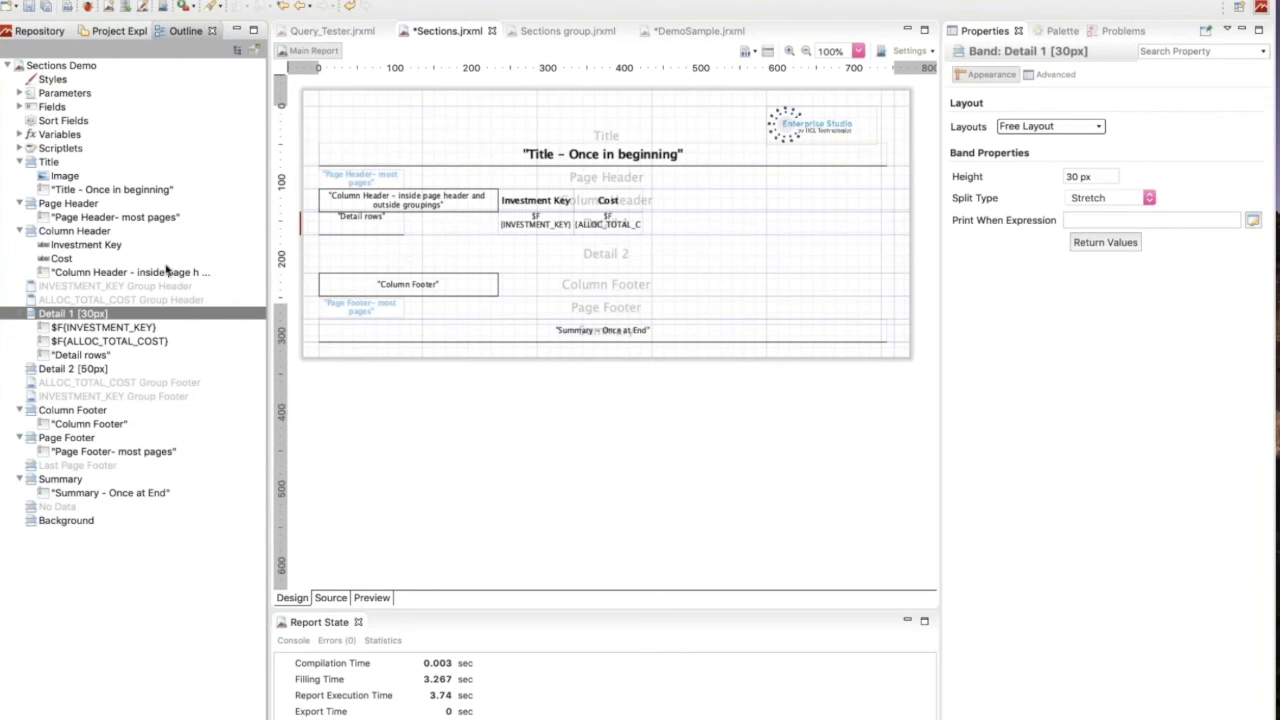
Select the INVESTMENT_KEY and ALLOC_TOTAL_COST fields in Detail 1 together and review the actions available for both.
{"action": "left_click", "coordinate": [614, 229], "text": "shift"}
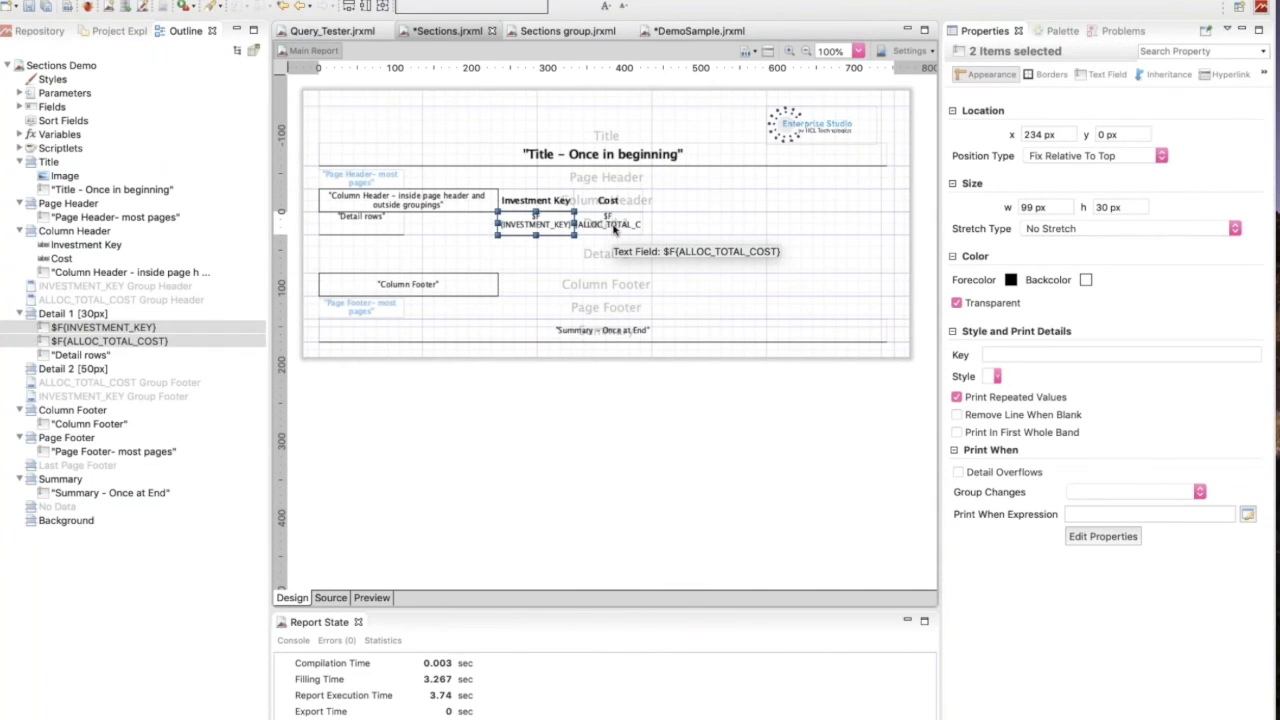
{"action": "right_click", "coordinate": [614, 229]}
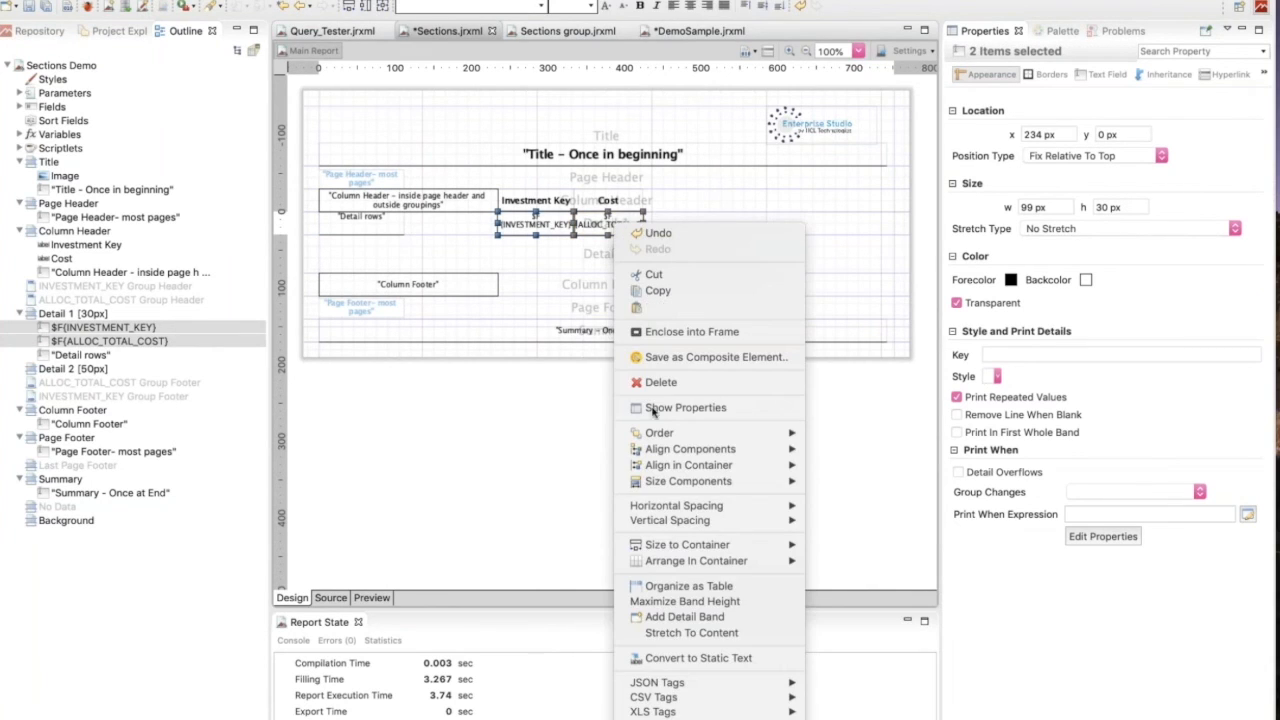
{"action": "mouse_move", "coordinate": [662, 436]}
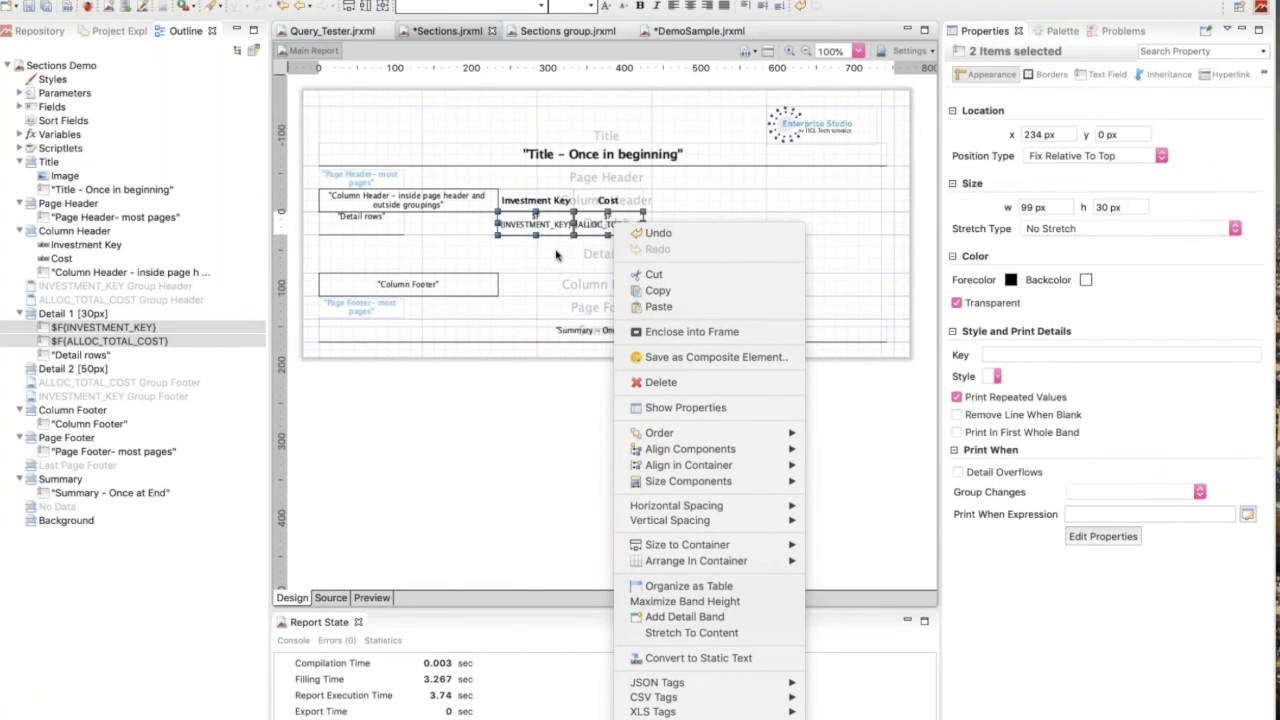
{"action": "left_click", "coordinate": [559, 254]}
Switch back to the Key Takeaways slide in PowerPoint.
{"action": "mouse_move", "coordinate": [500, 712]}
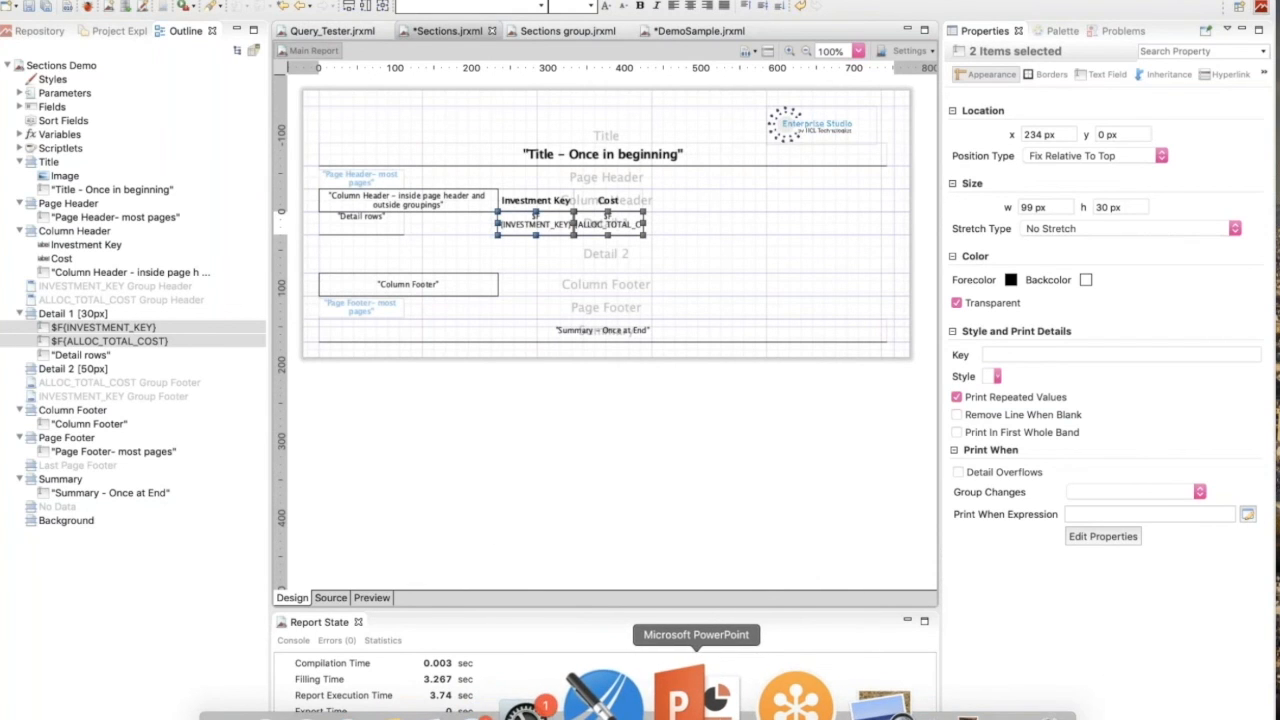
{"action": "left_click", "coordinate": [693, 698]}
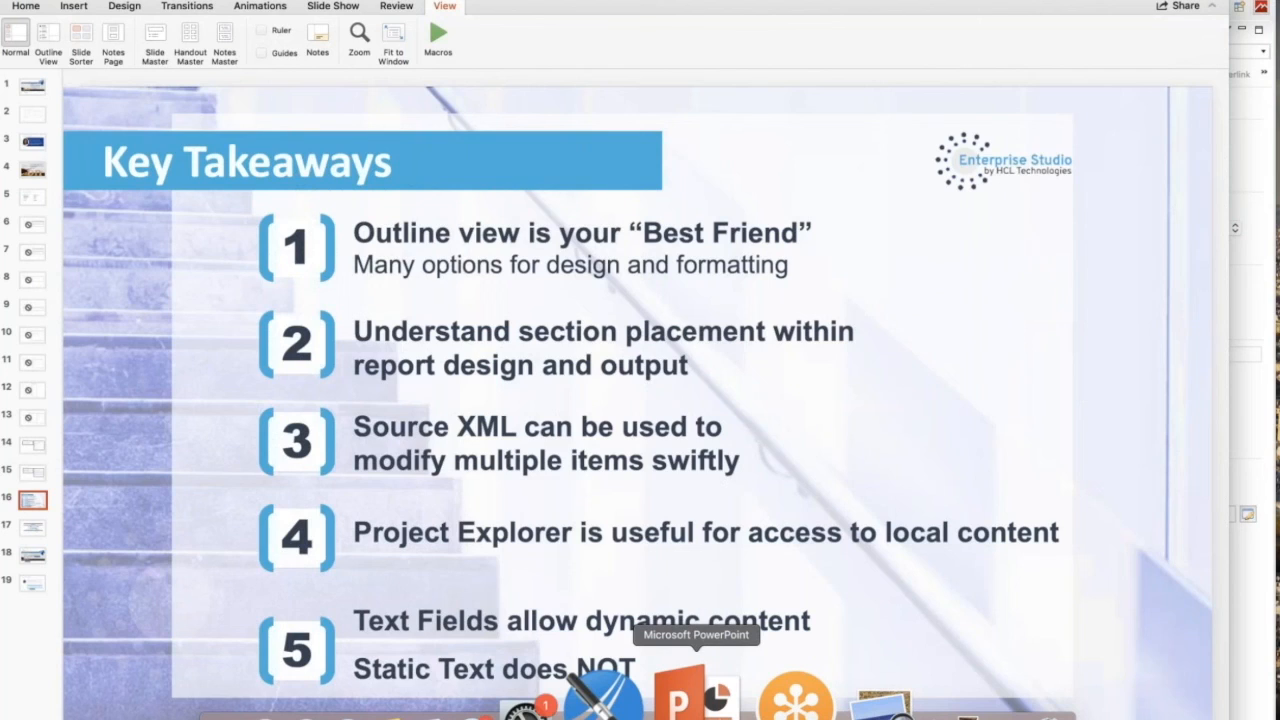